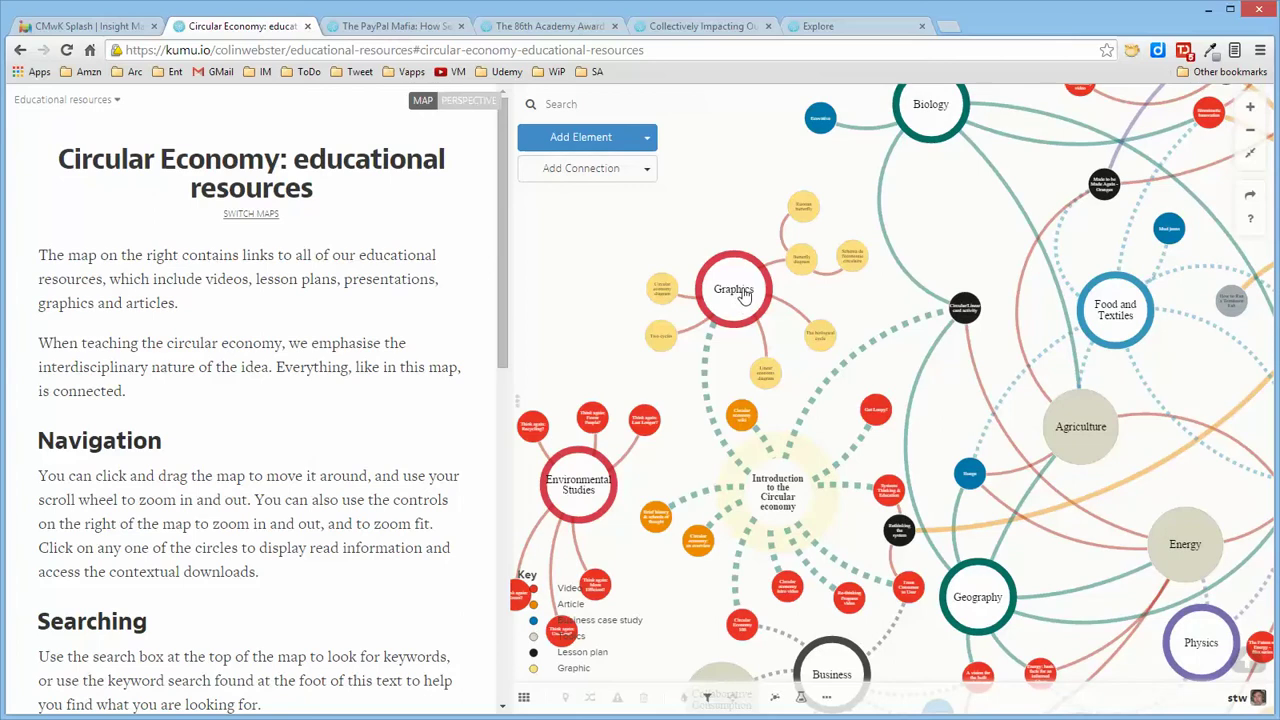
Step: View the details of the "Think again: Last Longer?" video element, and return to the map overview
{"action": "left_click", "coordinate": [645, 420]}
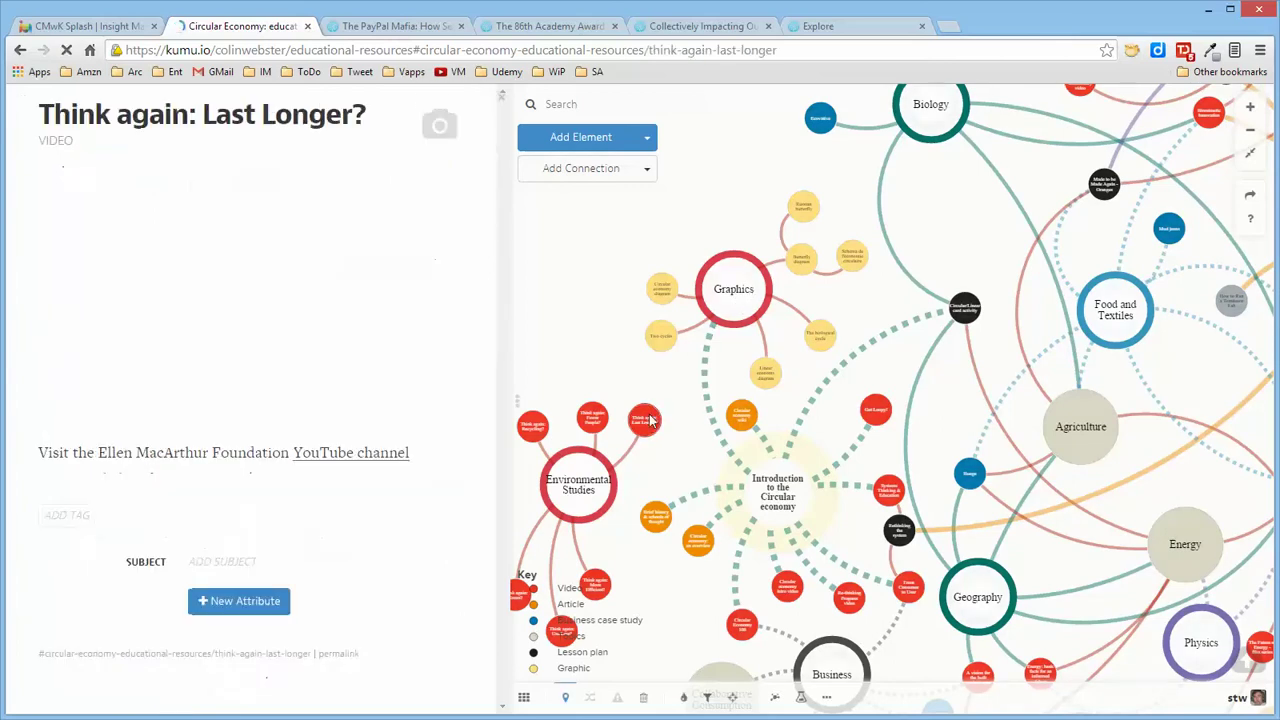
{"action": "left_click", "coordinate": [629, 288]}
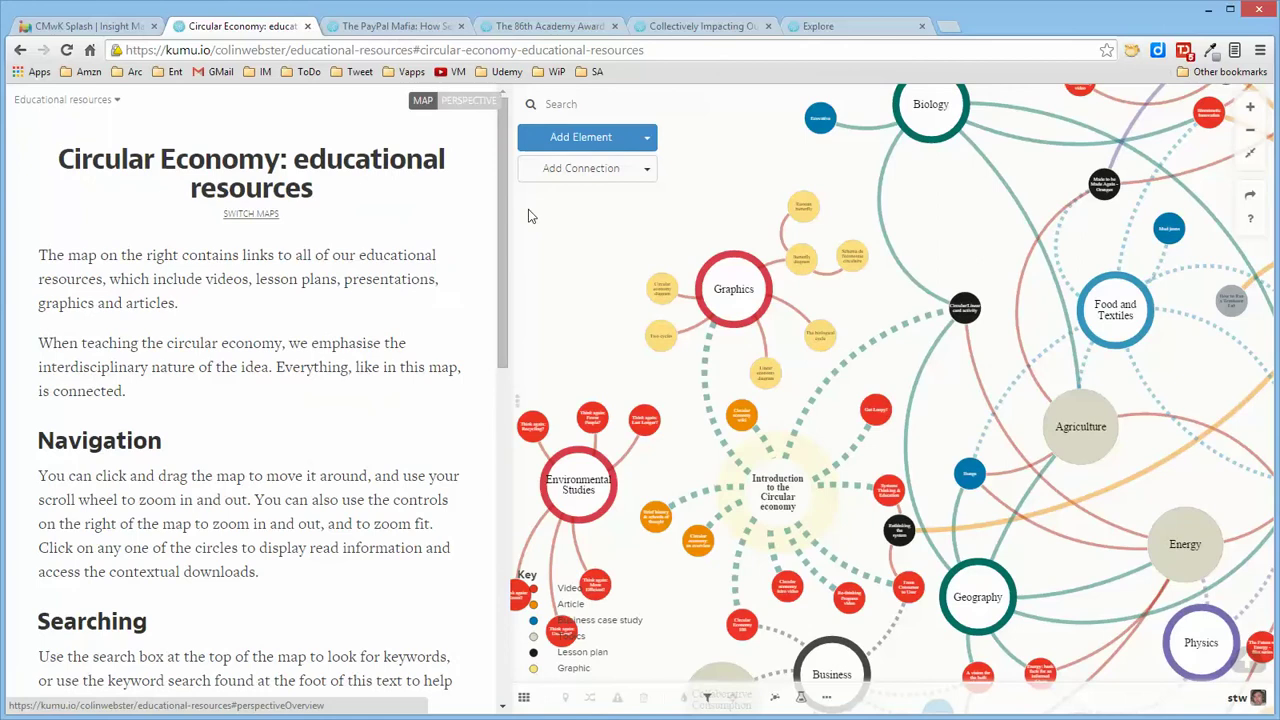
Step: Open the perspective code of the circular economy map and skim through its style rules
{"action": "key", "text": "period"}
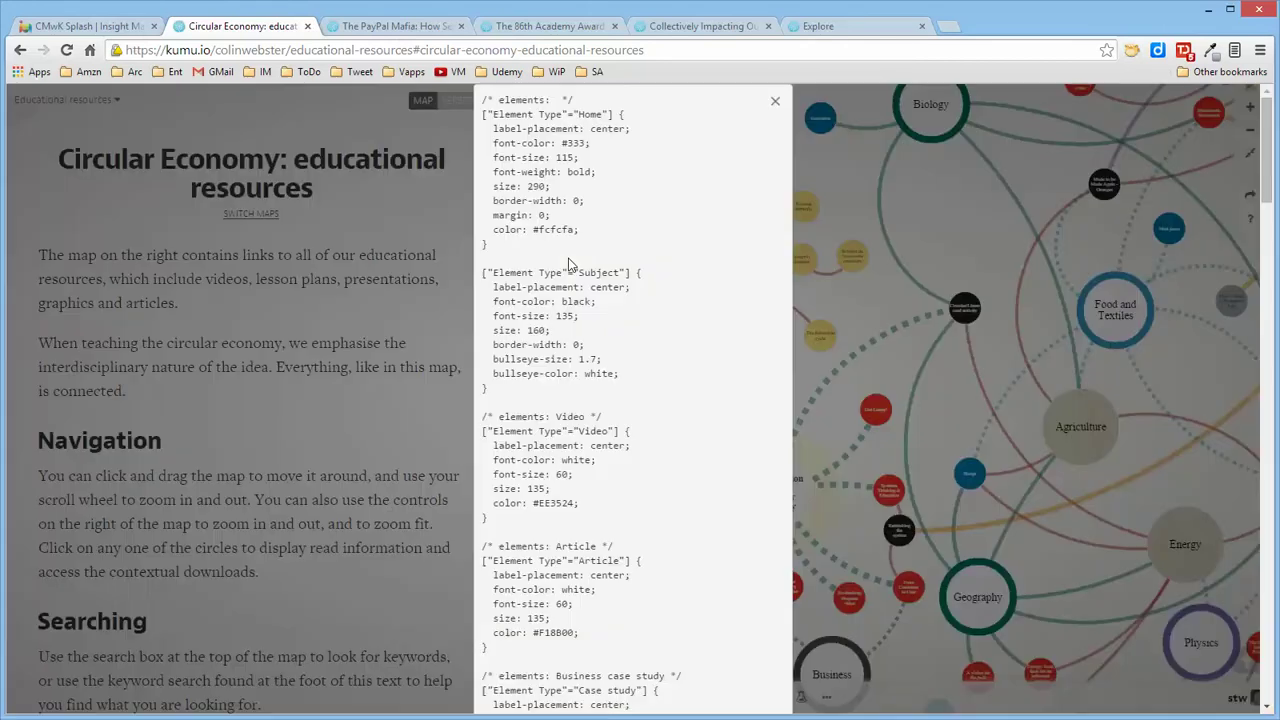
{"action": "scroll", "coordinate": [709, 219], "scroll_direction": "down", "scroll_amount": 20}
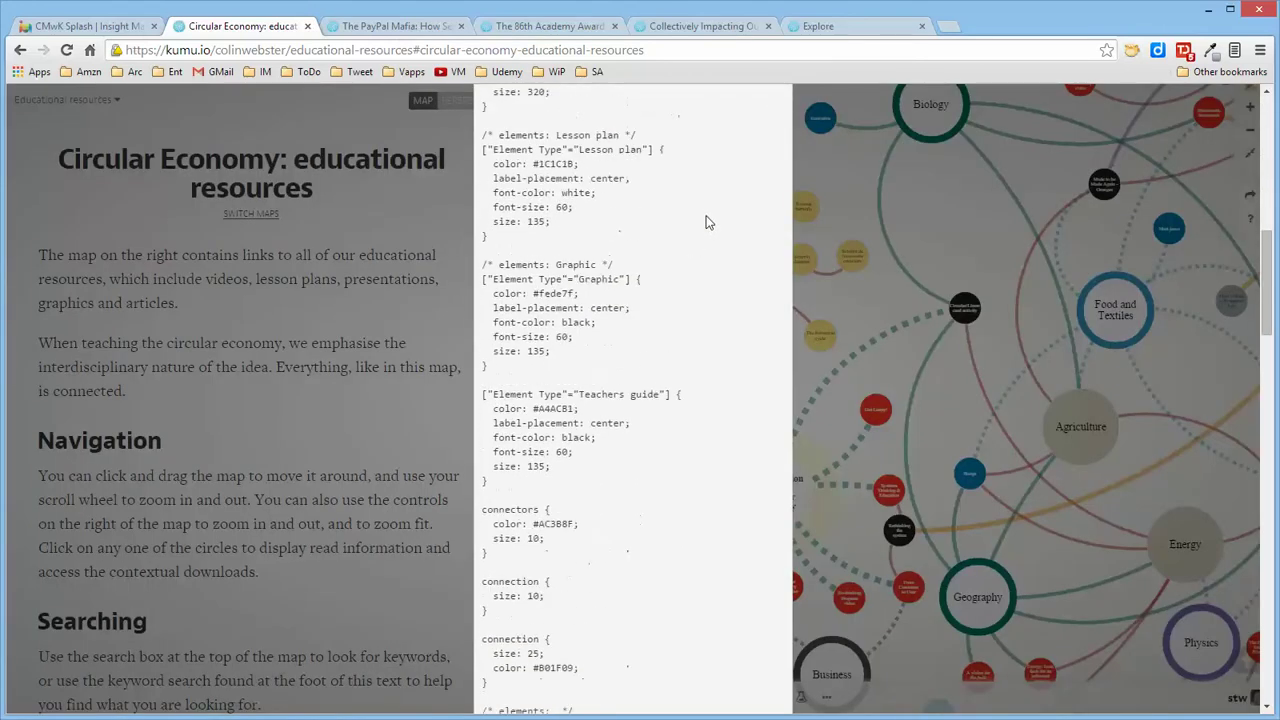
{"action": "scroll", "coordinate": [705, 222], "scroll_direction": "down", "scroll_amount": 4}
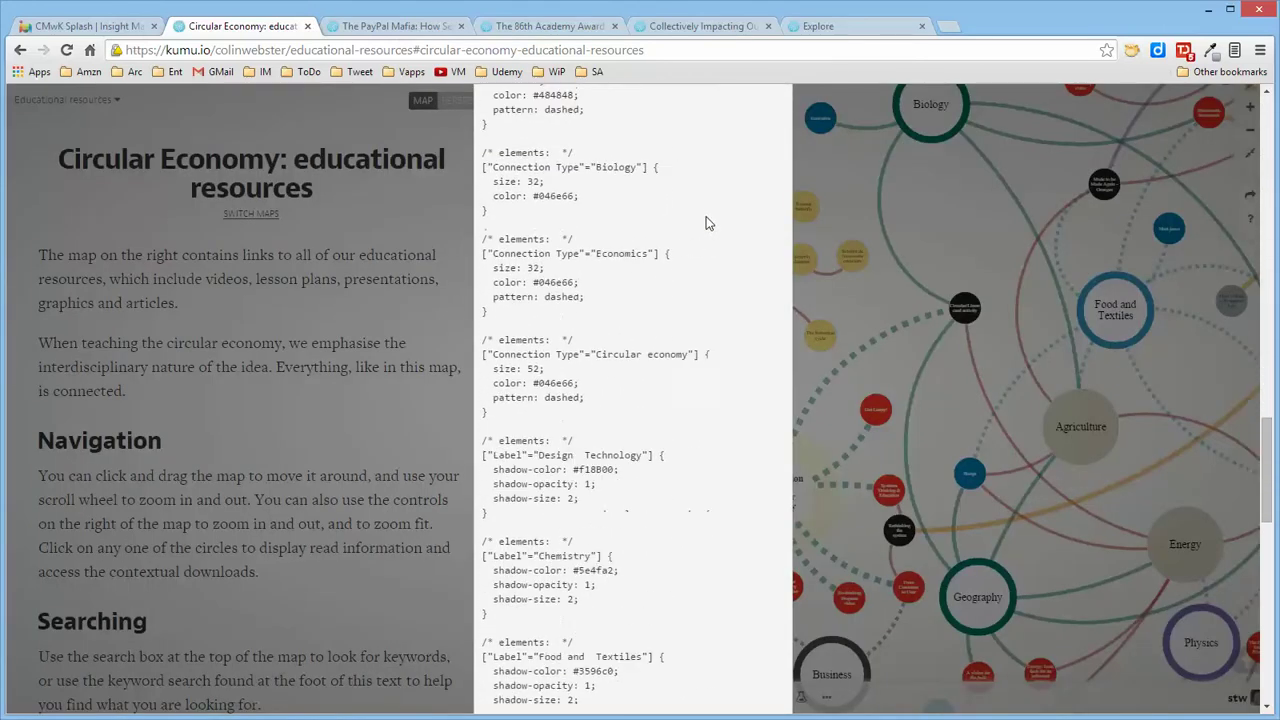
{"action": "scroll", "coordinate": [705, 222], "scroll_direction": "up", "scroll_amount": 10}
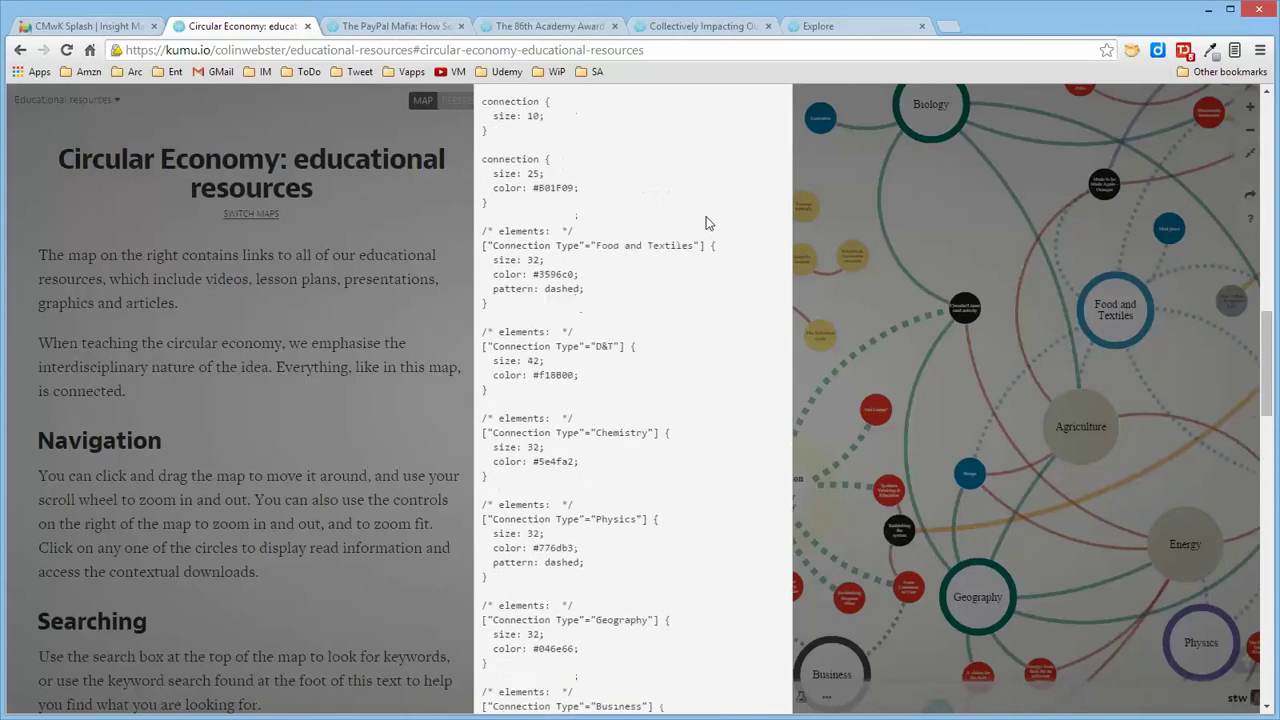
{"action": "scroll", "coordinate": [705, 222], "scroll_direction": "up", "scroll_amount": 1}
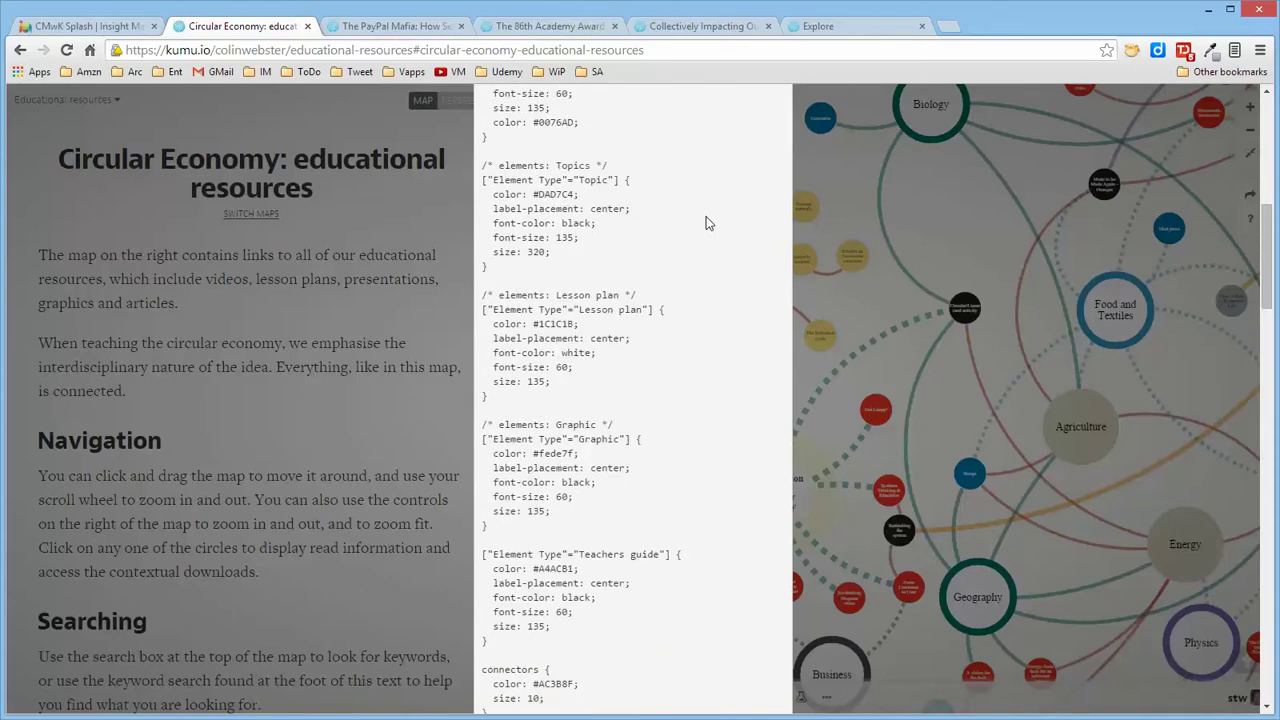
{"action": "scroll", "coordinate": [706, 224], "scroll_direction": "up", "scroll_amount": 8}
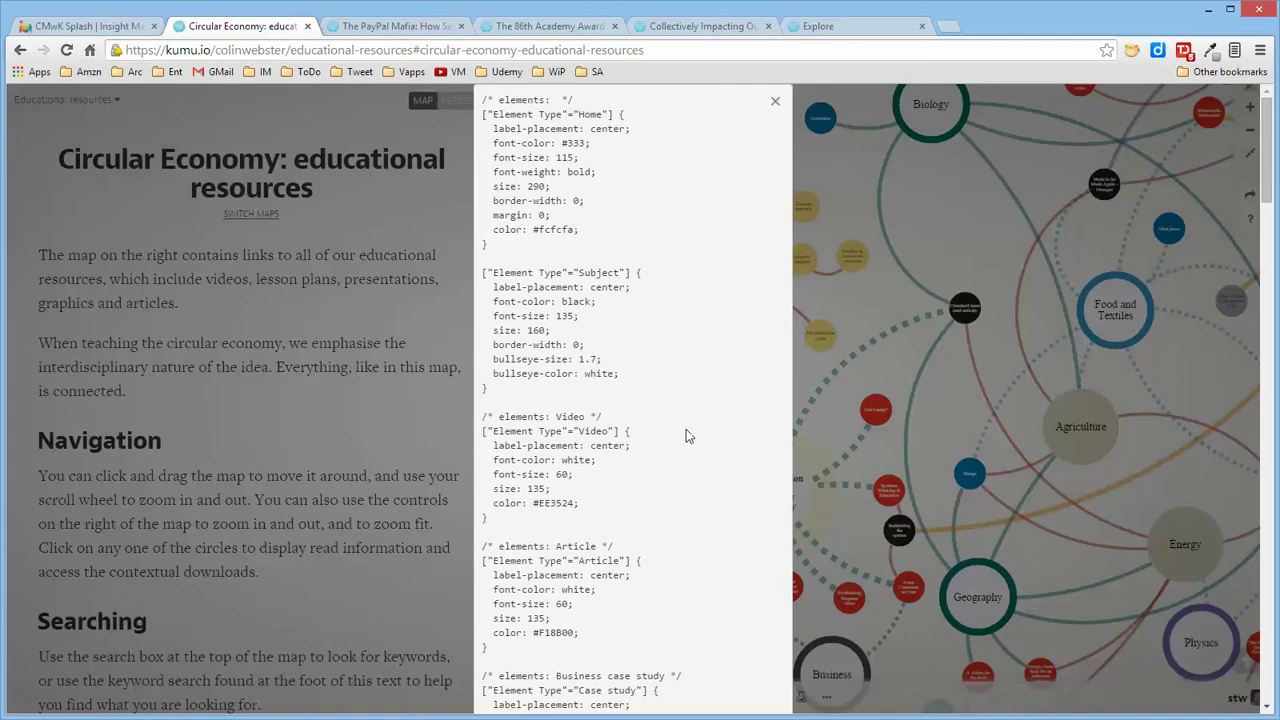
Step: Examine the element type, connection type and label rules in the perspective code, and return to the map overview
{"action": "scroll", "coordinate": [675, 435], "scroll_direction": "down", "scroll_amount": 4}
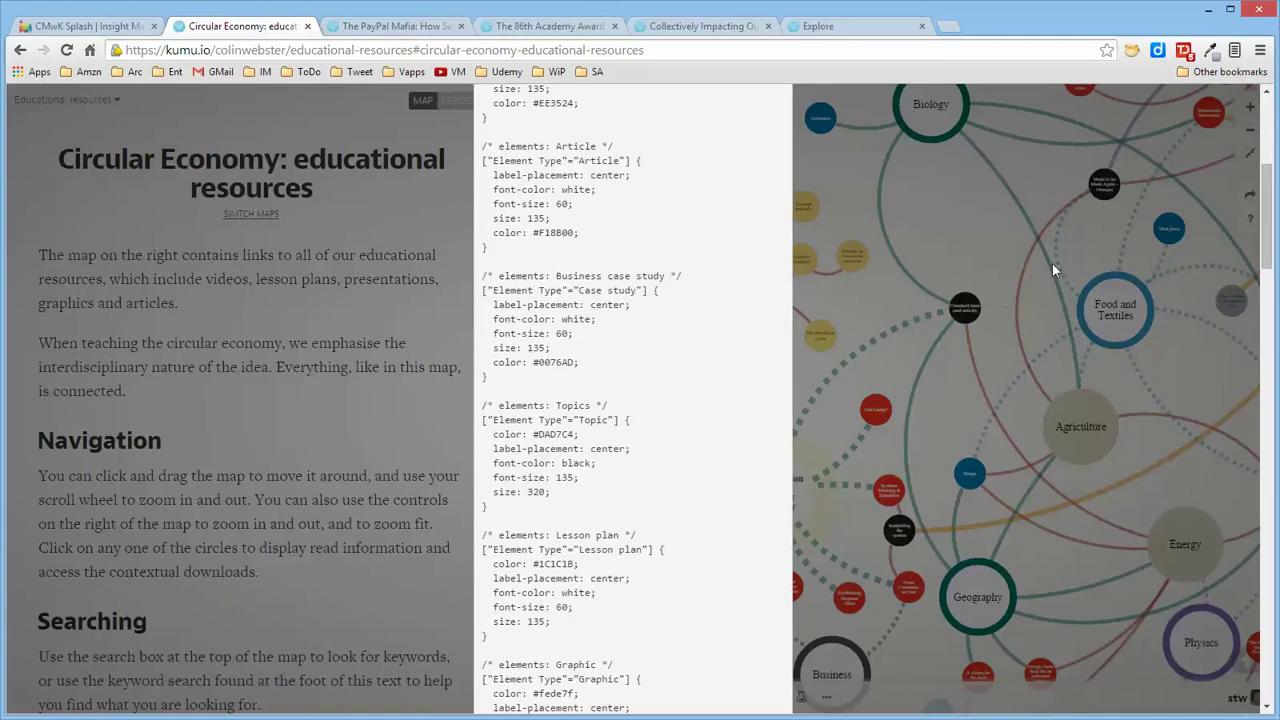
{"action": "scroll", "coordinate": [700, 348], "scroll_direction": "down", "scroll_amount": 2}
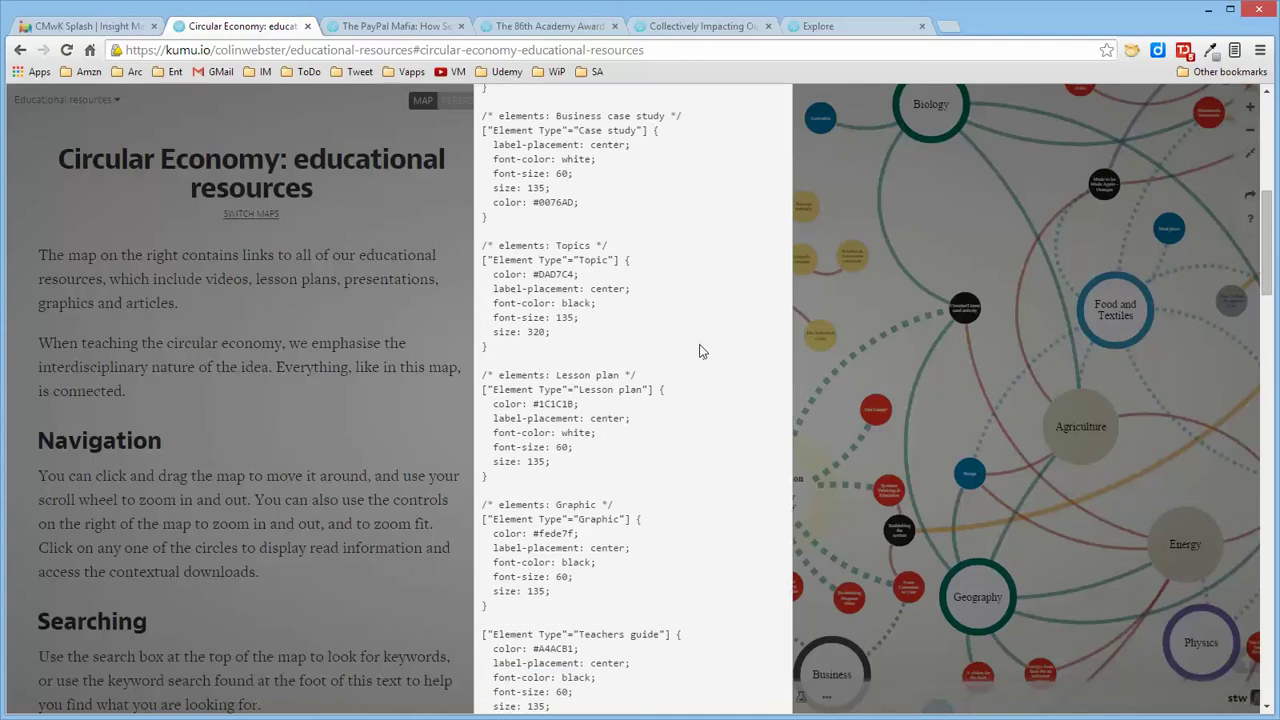
{"action": "scroll", "coordinate": [700, 350], "scroll_direction": "down", "scroll_amount": 5}
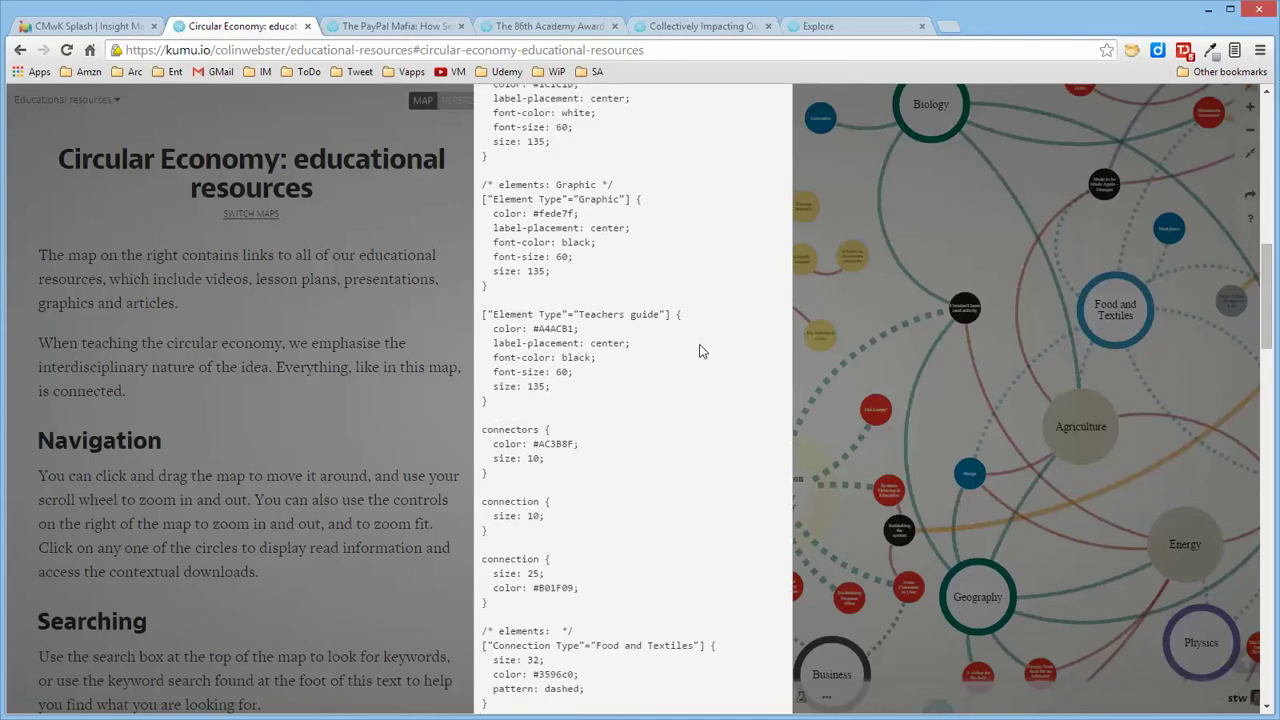
{"action": "scroll", "coordinate": [700, 351], "scroll_direction": "down", "scroll_amount": 3}
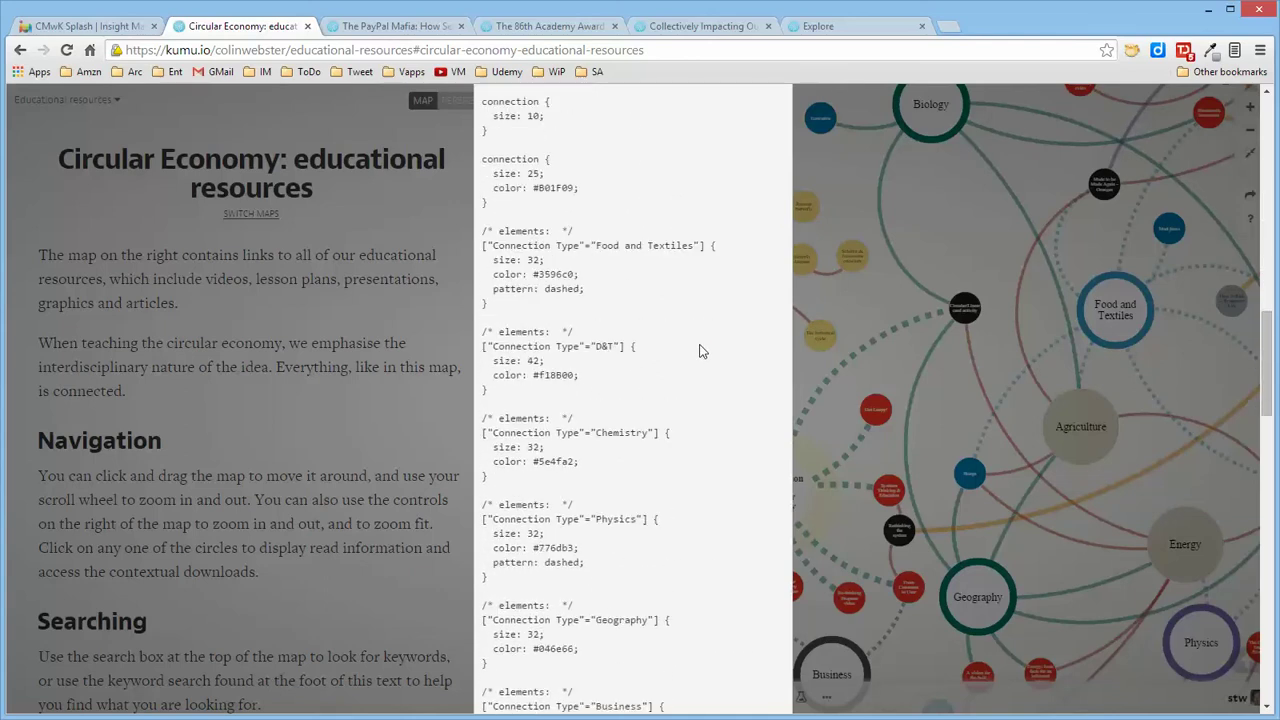
{"action": "scroll", "coordinate": [700, 351], "scroll_direction": "down", "scroll_amount": 3}
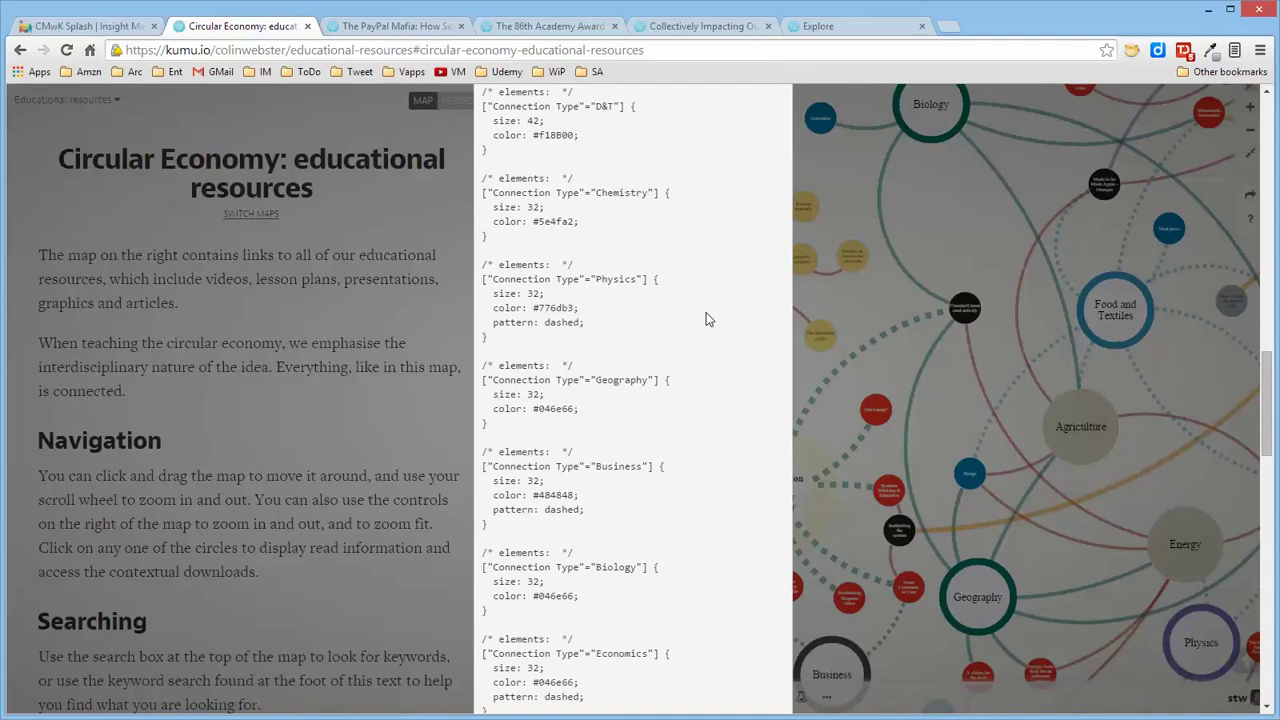
{"action": "scroll", "coordinate": [706, 318], "scroll_direction": "down", "scroll_amount": 3}
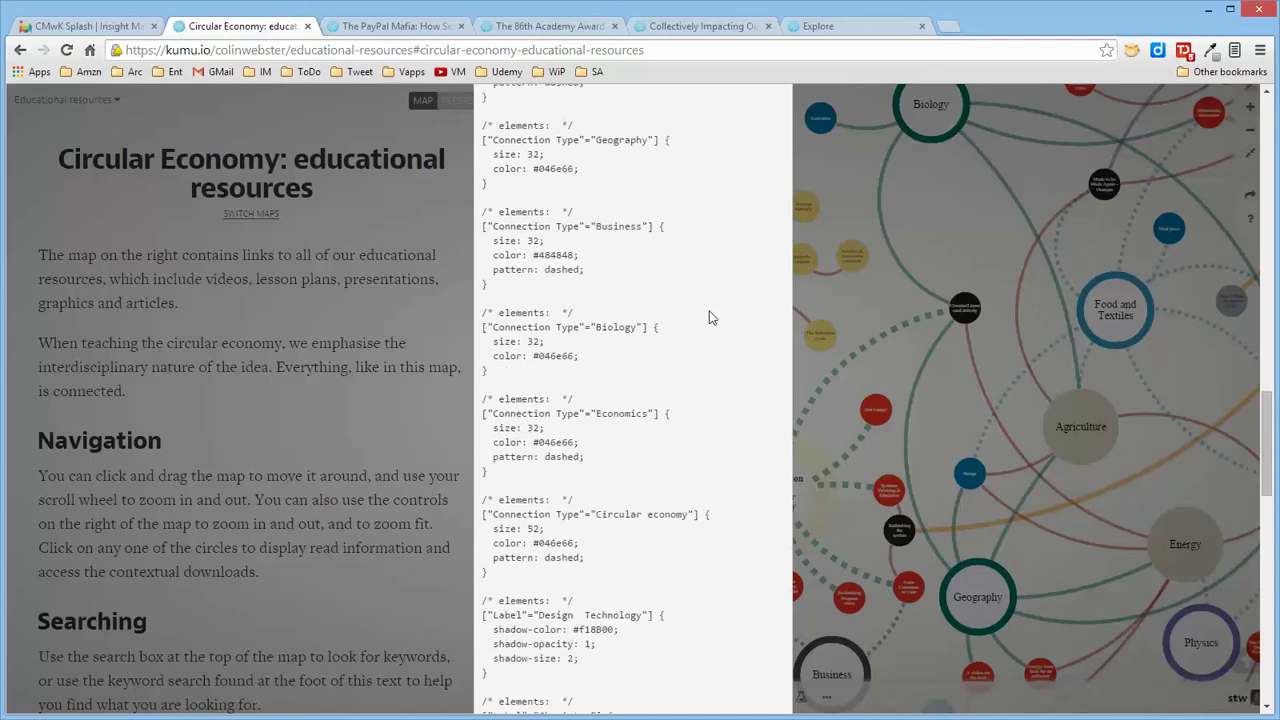
{"action": "scroll", "coordinate": [709, 318], "scroll_direction": "down", "scroll_amount": 1}
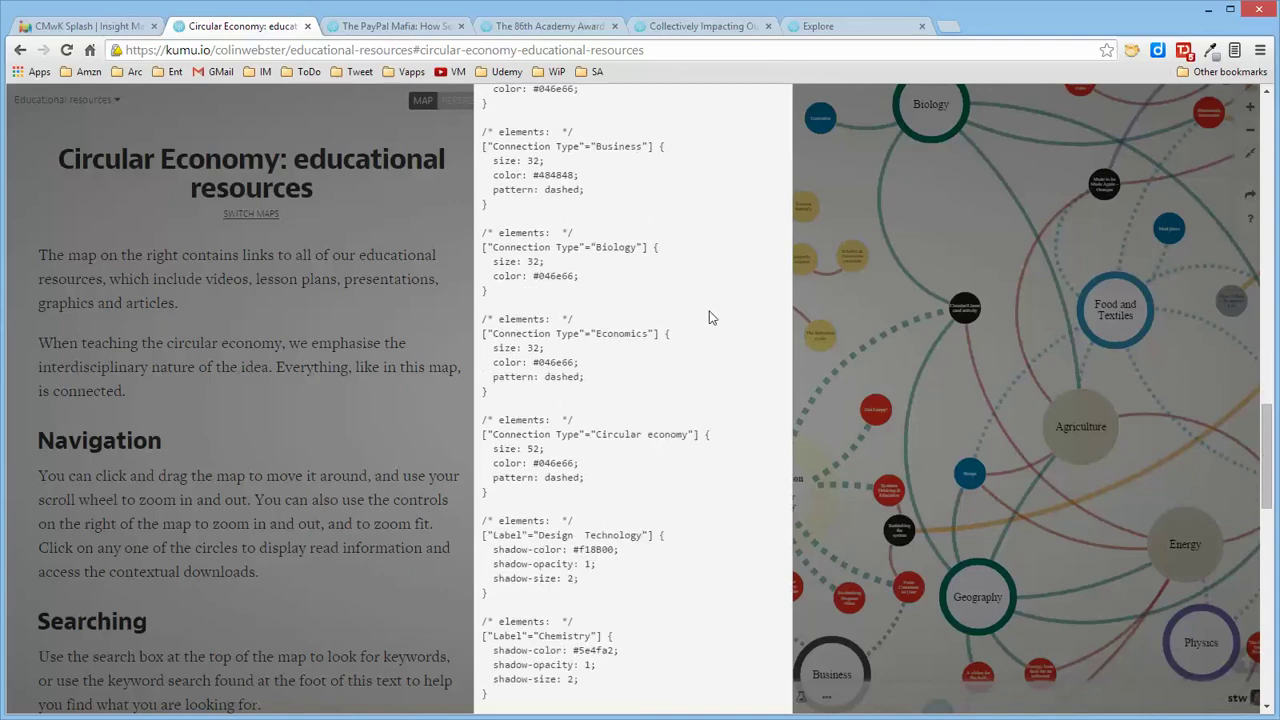
{"action": "scroll", "coordinate": [666, 290], "scroll_direction": "down", "scroll_amount": 5}
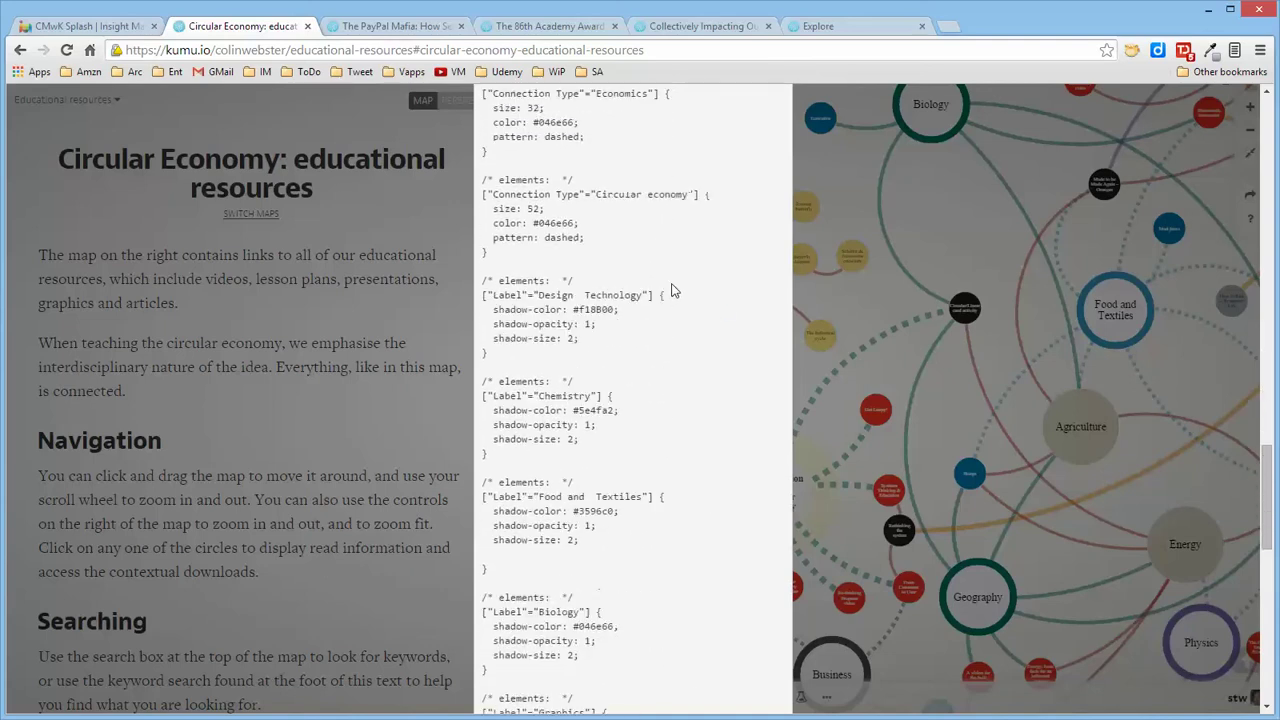
{"action": "left_click", "coordinate": [945, 192]}
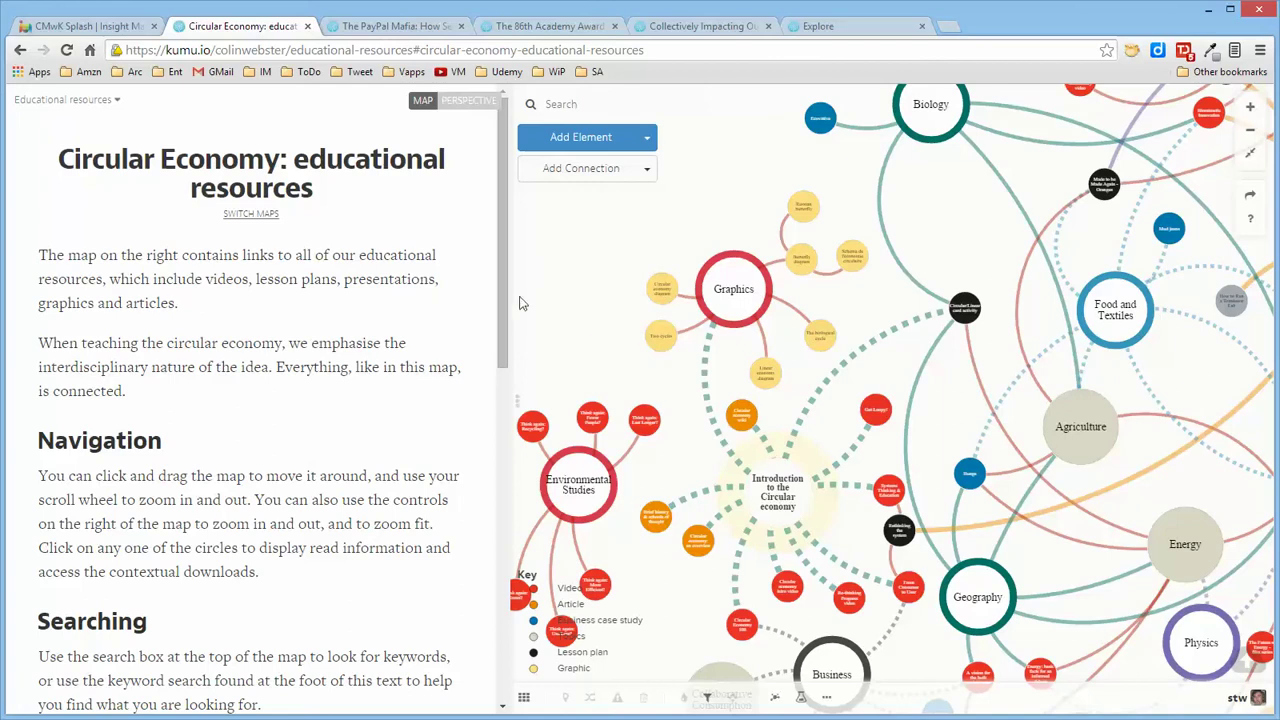
{"action": "left_click_drag", "start_coordinate": [502, 324], "coordinate": [588, 289]}
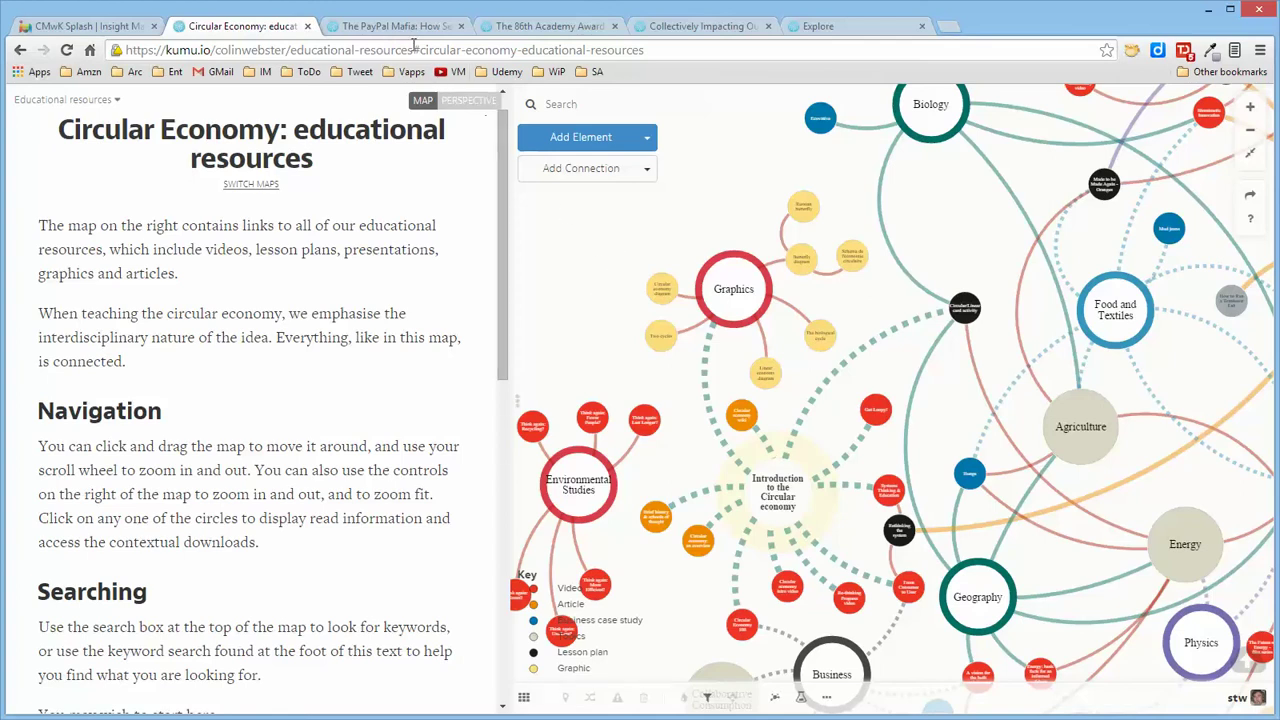
Step: Switch to the PayPal Mafia map, view the profiles of Keith Rabois and PayPal, and return to the overview
{"action": "left_click", "coordinate": [398, 34]}
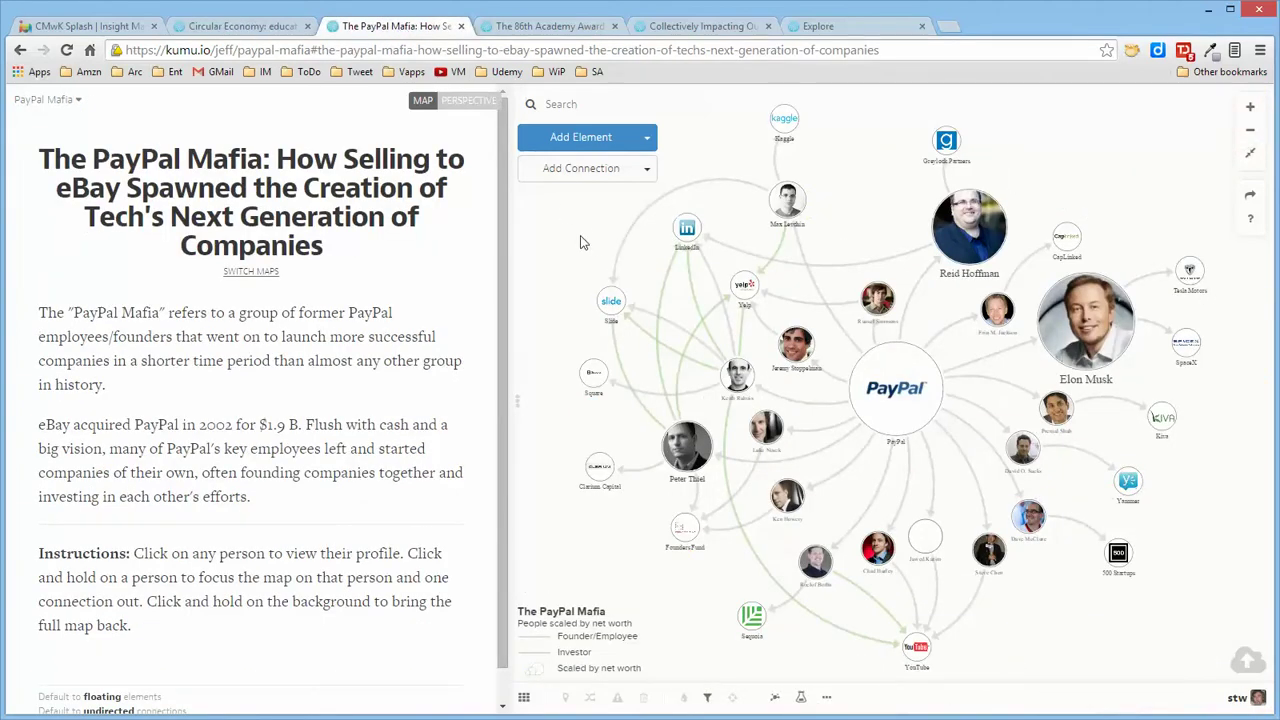
{"action": "left_click", "coordinate": [740, 375]}
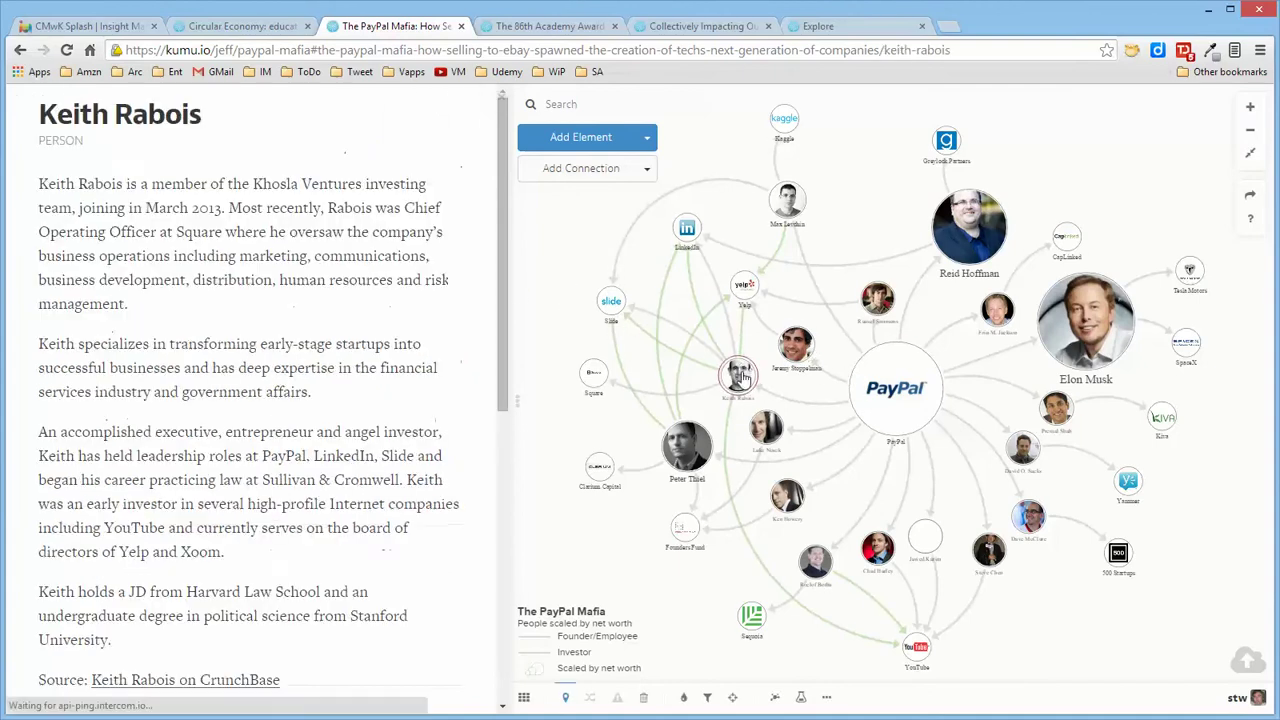
{"action": "left_click", "coordinate": [896, 398]}
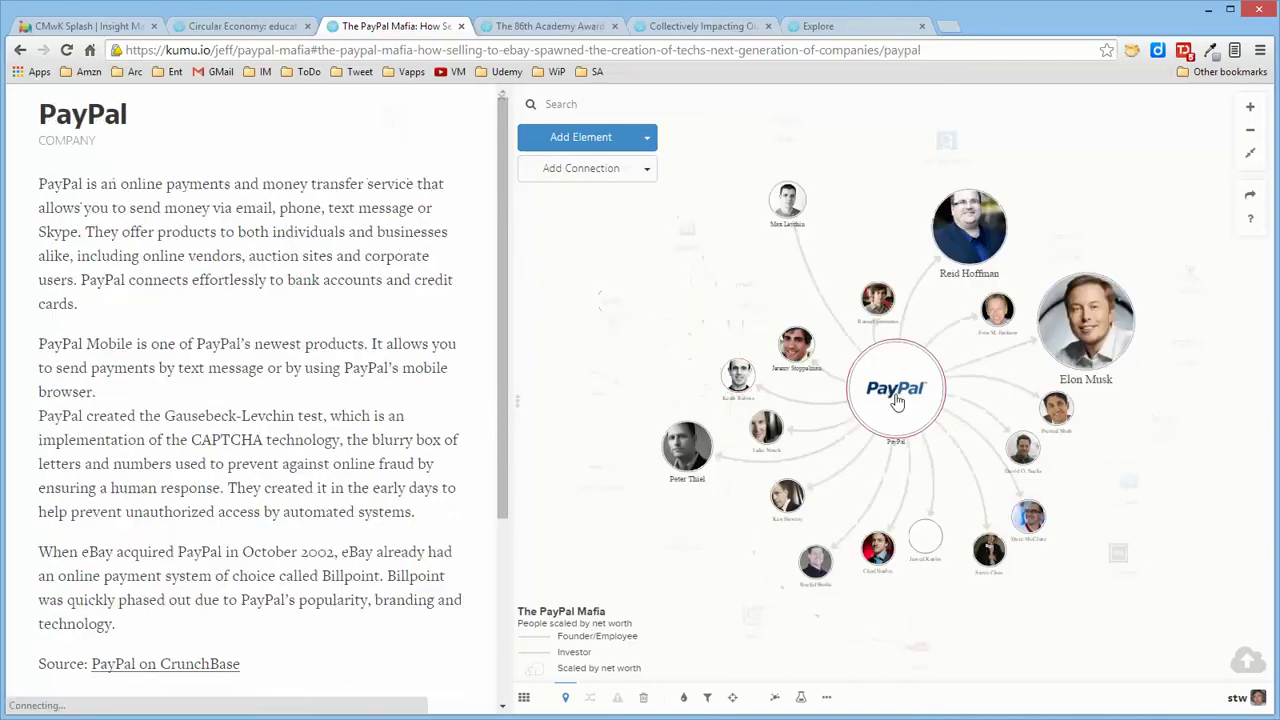
{"action": "left_click", "coordinate": [866, 208]}
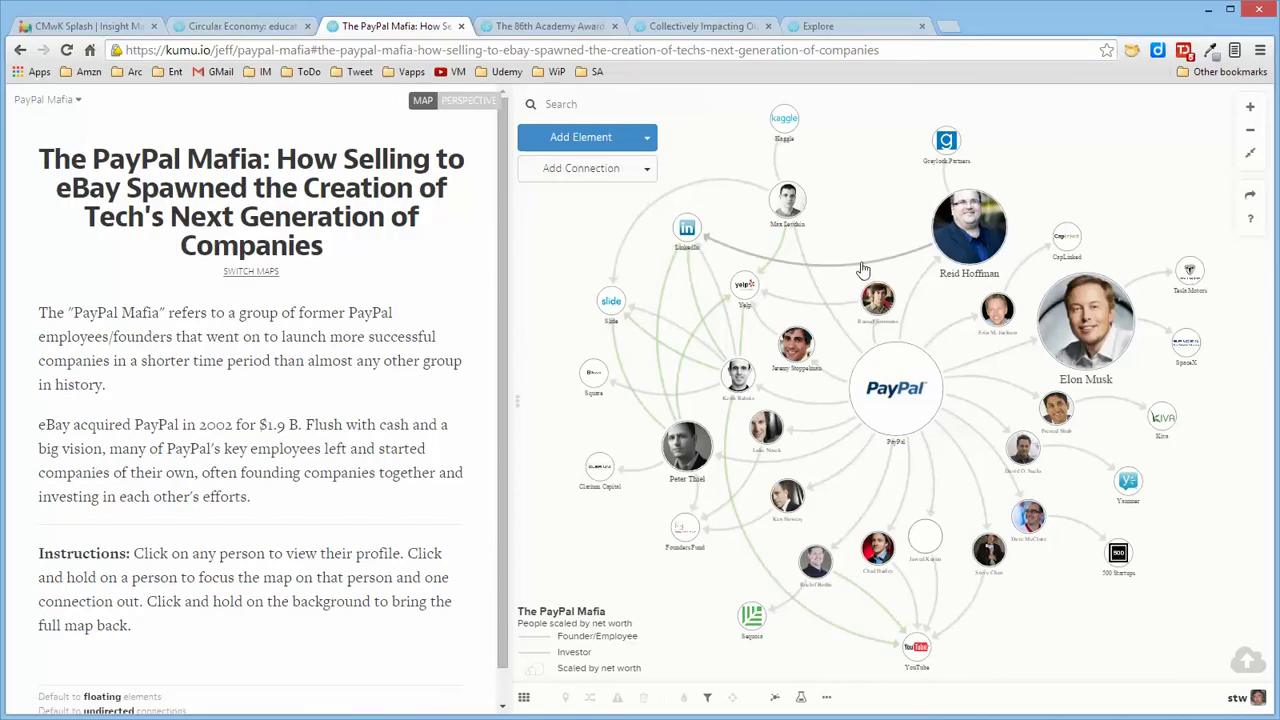
Step: View the description of the connection from Reid Hoffman to LinkedIn, and return to the map overview
{"action": "left_click", "coordinate": [863, 266]}
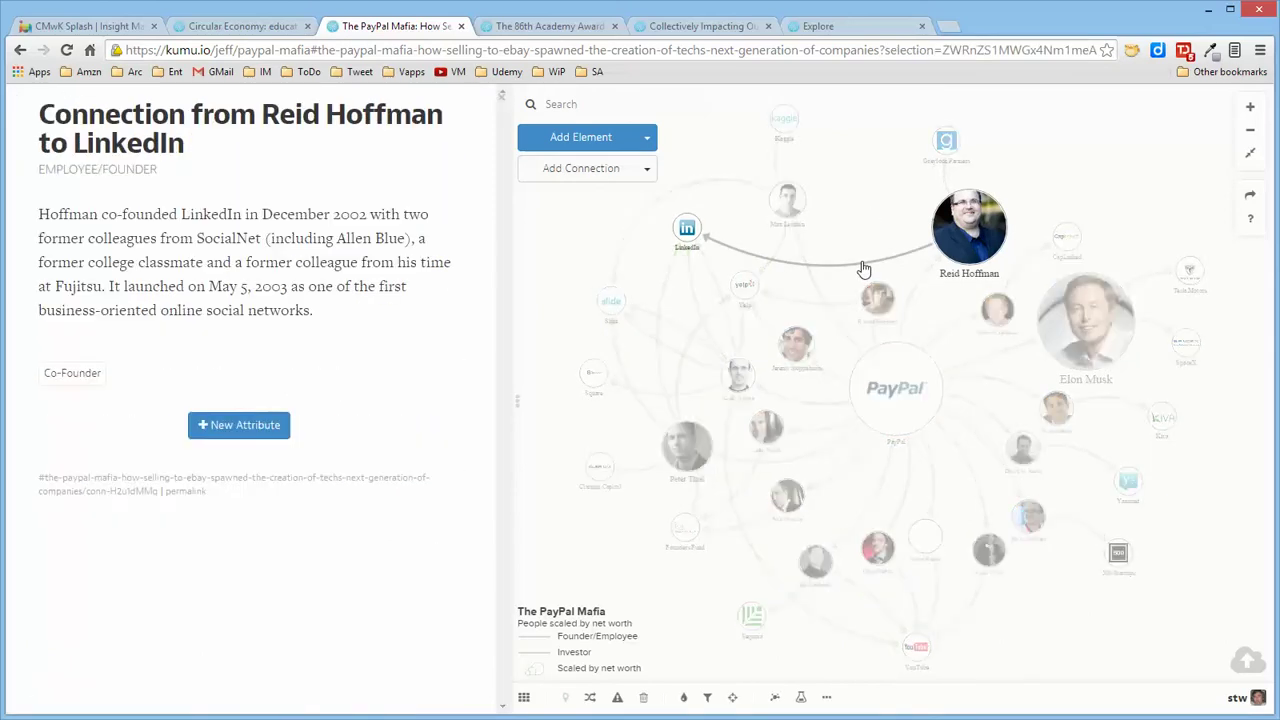
{"action": "left_click", "coordinate": [783, 248]}
{"action": "left_click", "coordinate": [846, 211]}
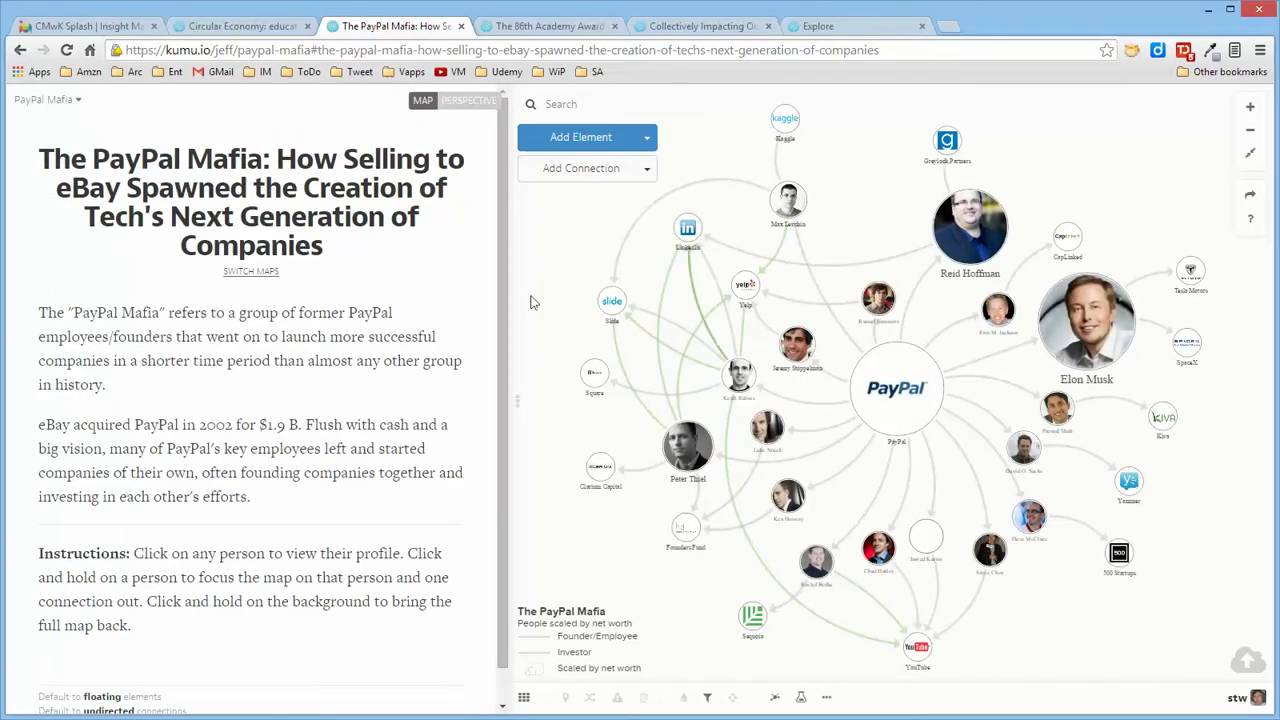
{"action": "left_click_drag", "start_coordinate": [505, 308], "coordinate": [501, 386]}
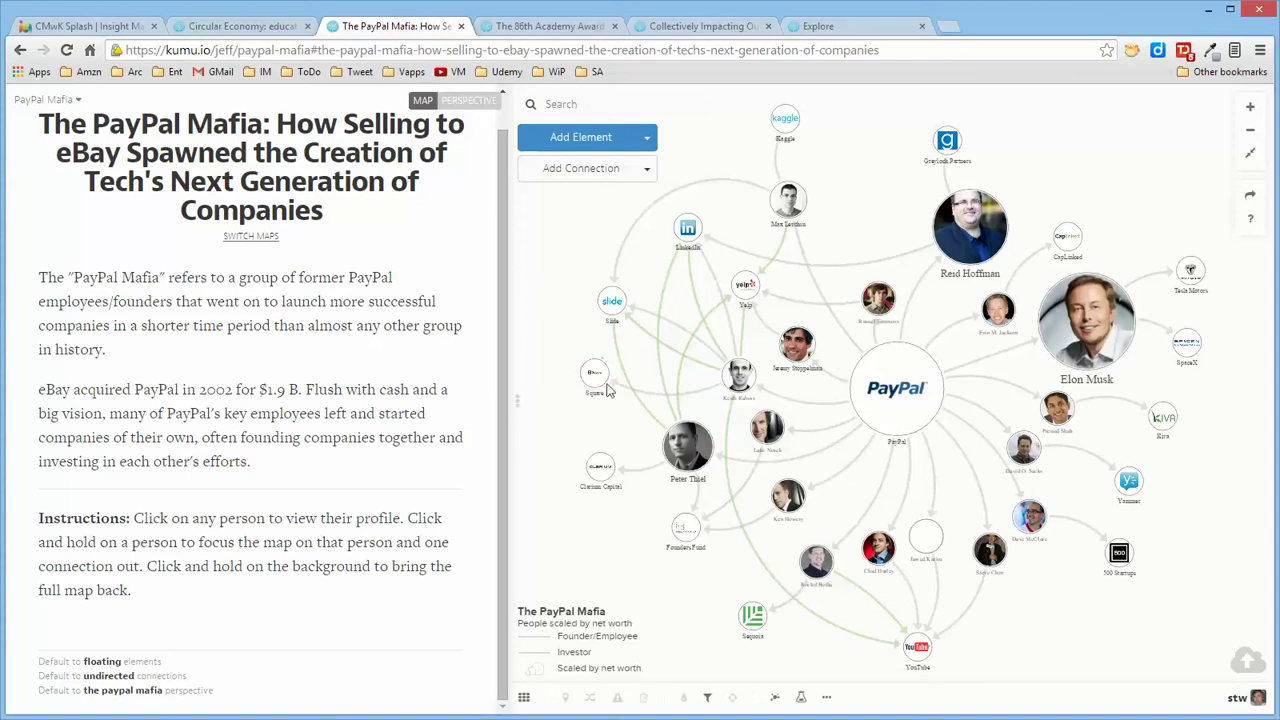
Step: Examine the attribute fields in Keith Rabois's person profile, below the biography
{"action": "left_click", "coordinate": [739, 380]}
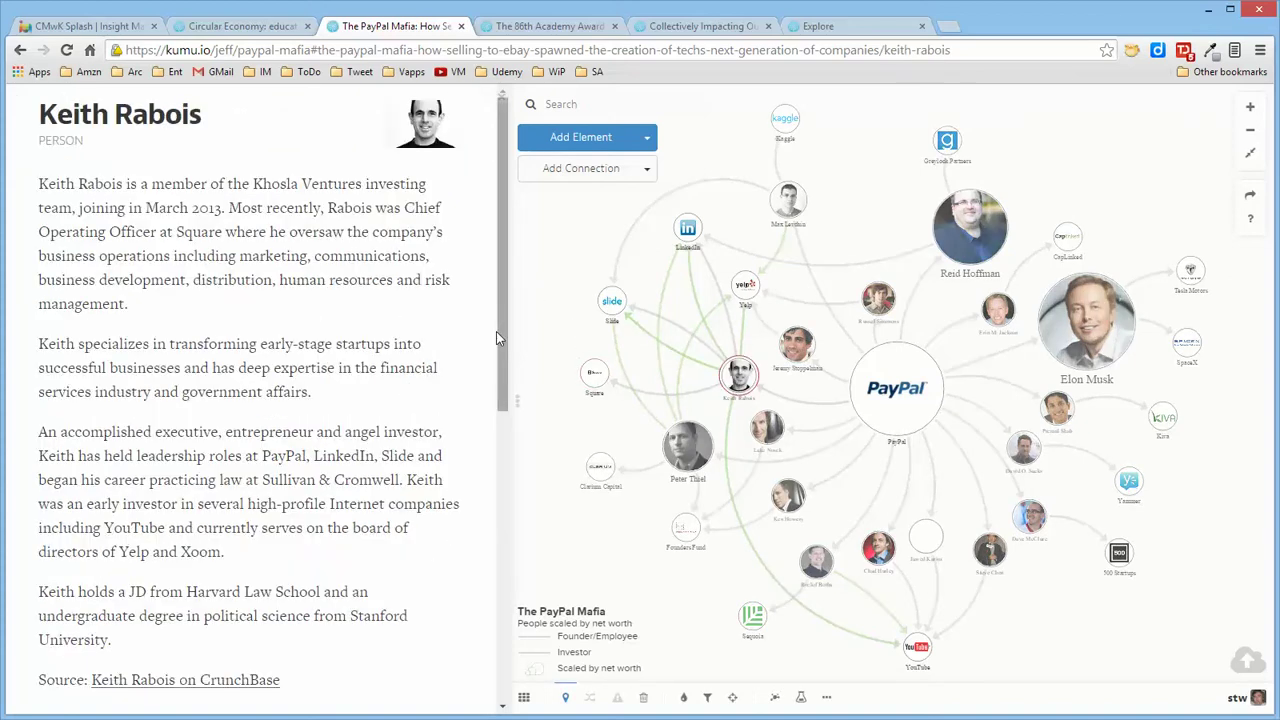
{"action": "left_click_drag", "start_coordinate": [499, 308], "coordinate": [513, 573]}
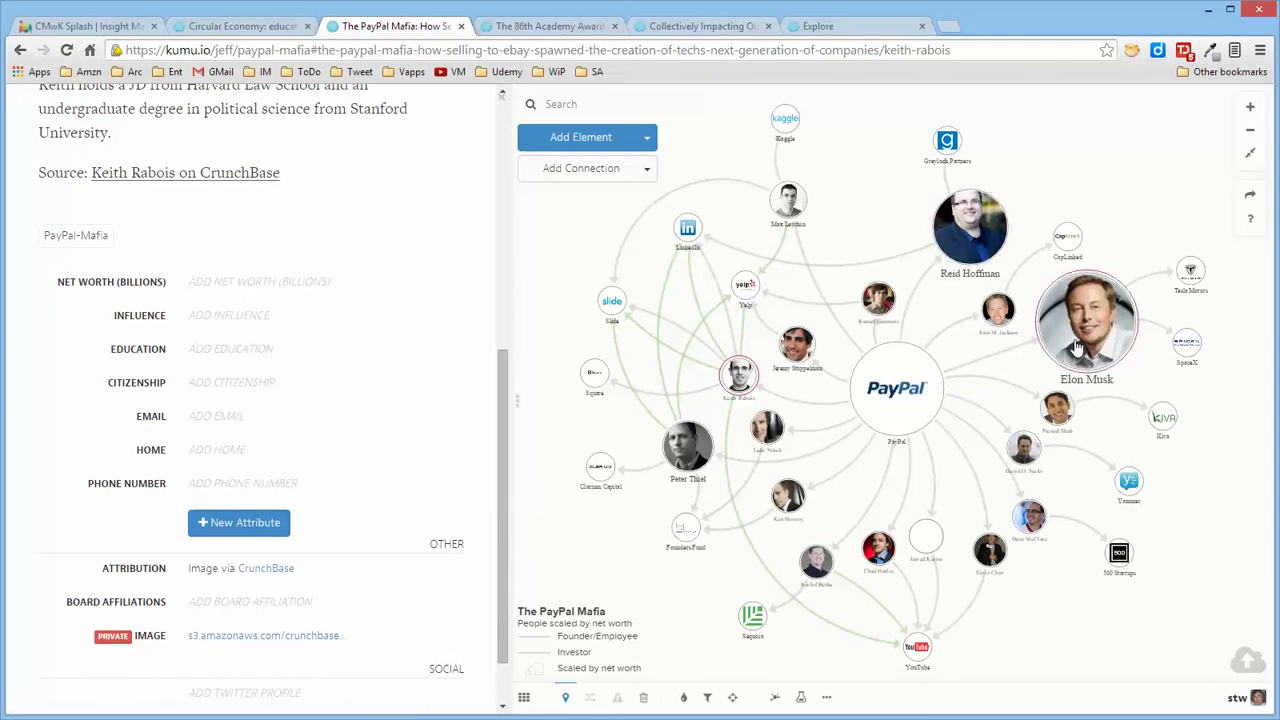
{"action": "mouse_move", "coordinate": [327, 647]}
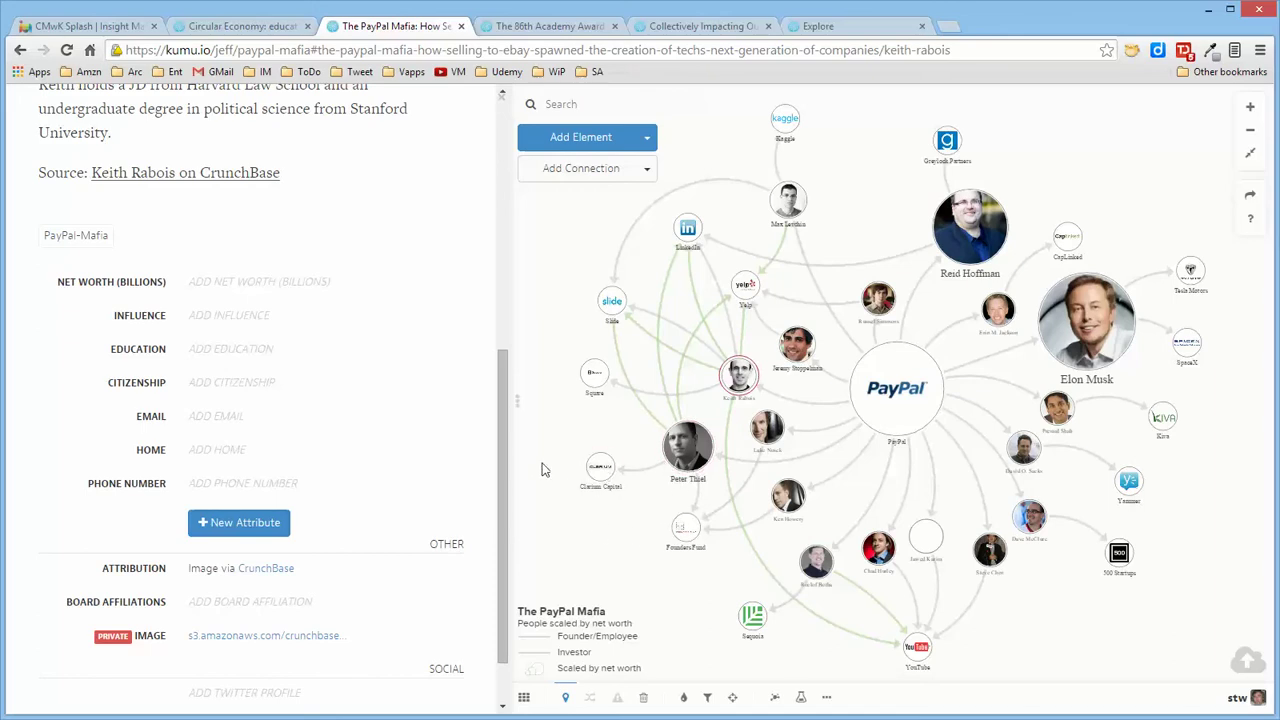
Step: Examine the attributes of the PayPal company element for comparison, and deselect it to return to the map overview
{"action": "left_click", "coordinate": [884, 406]}
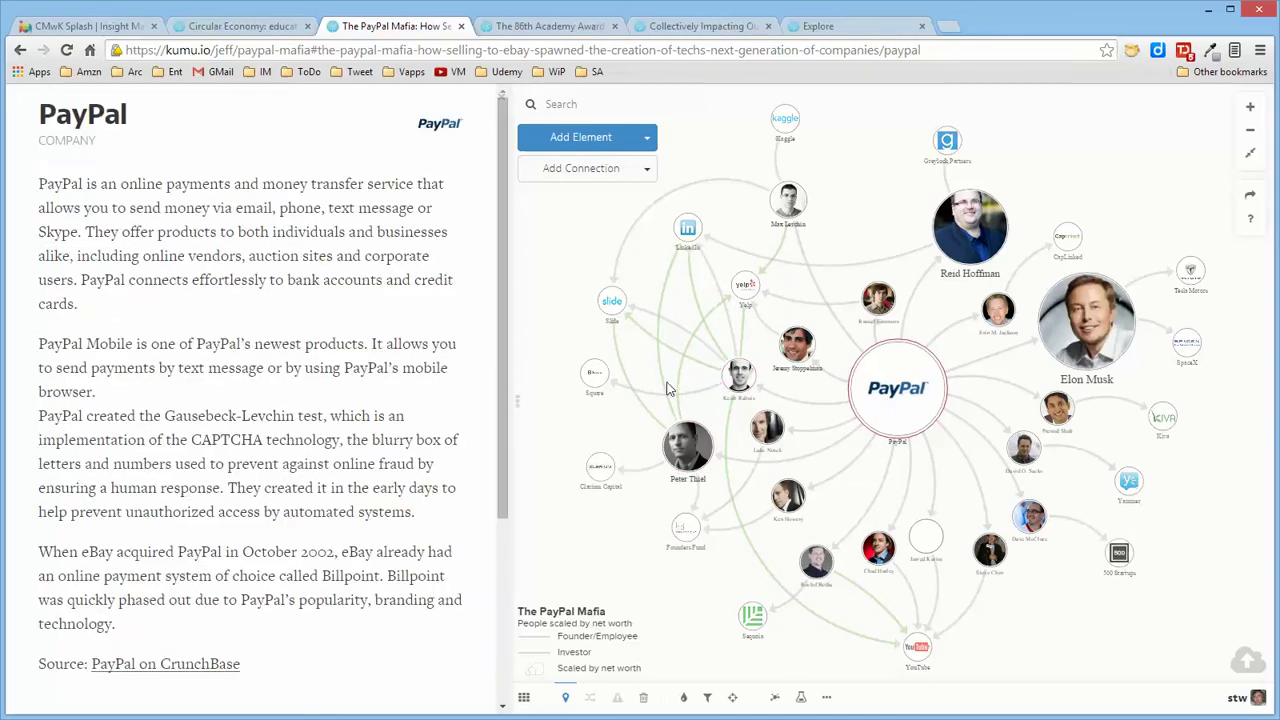
{"action": "scroll", "coordinate": [505, 325], "scroll_direction": "down", "scroll_amount": 5}
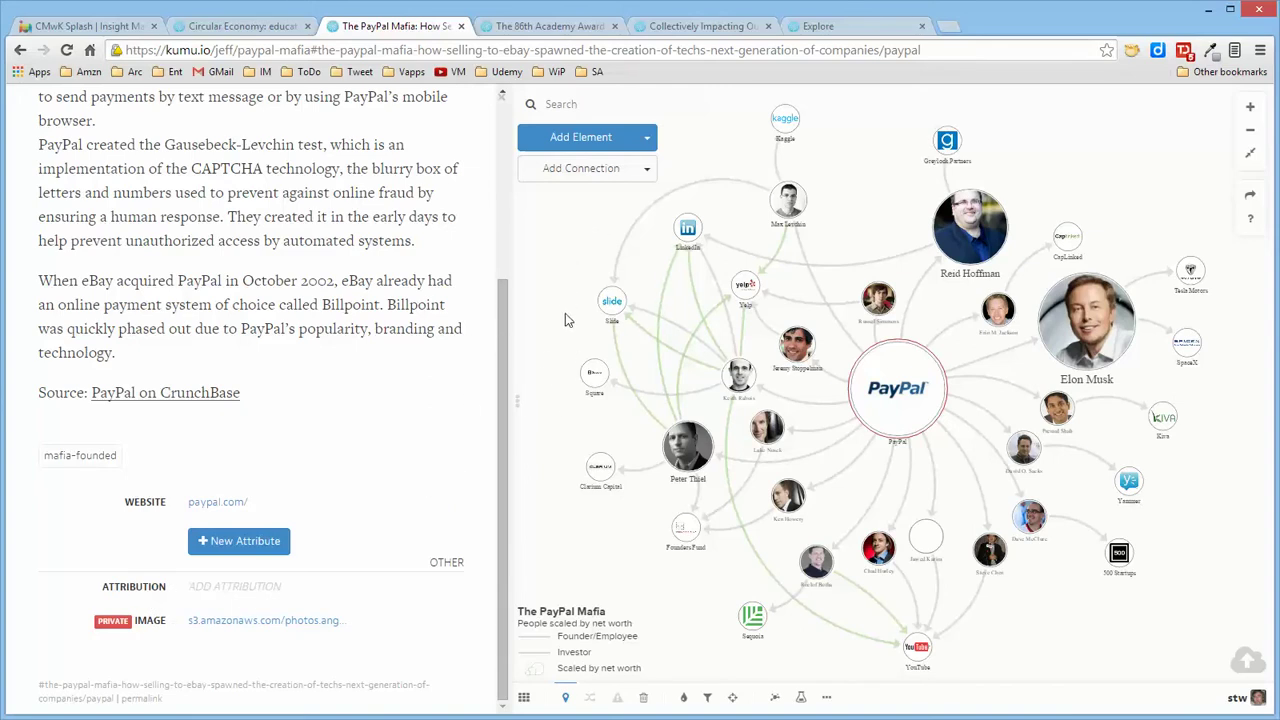
{"action": "left_click_drag", "start_coordinate": [506, 323], "coordinate": [506, 118]}
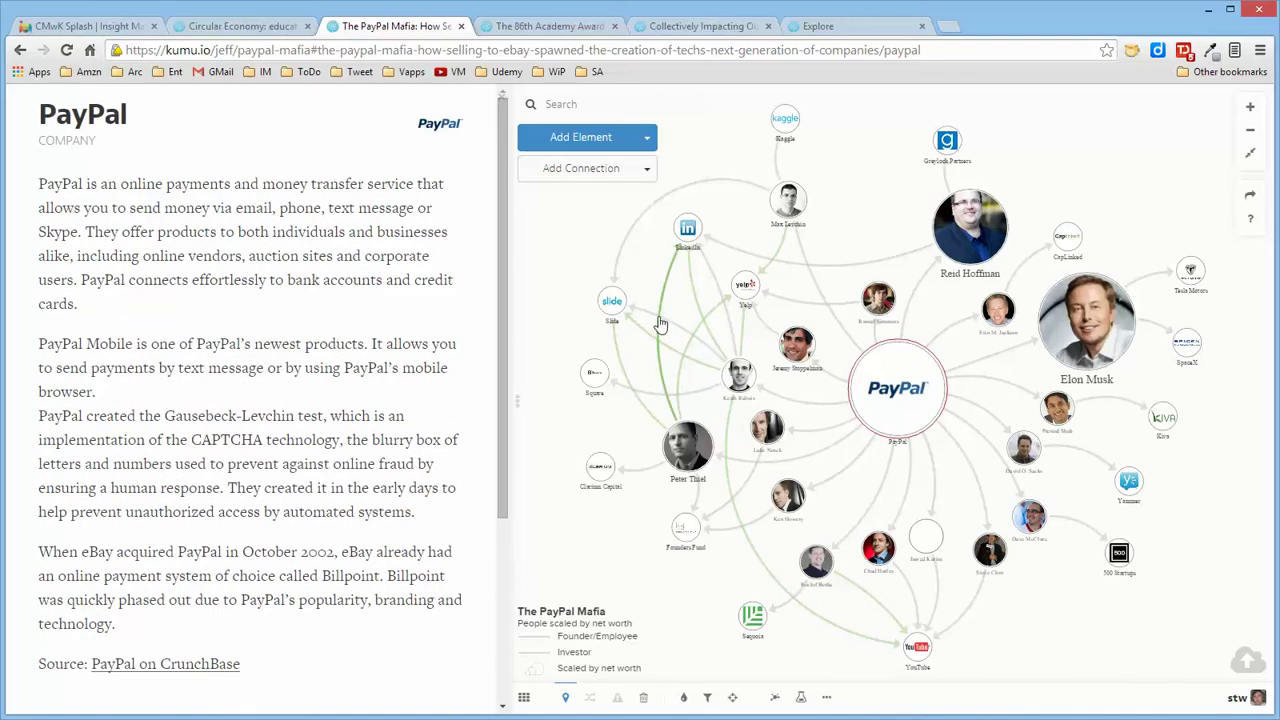
{"action": "left_click", "coordinate": [551, 244]}
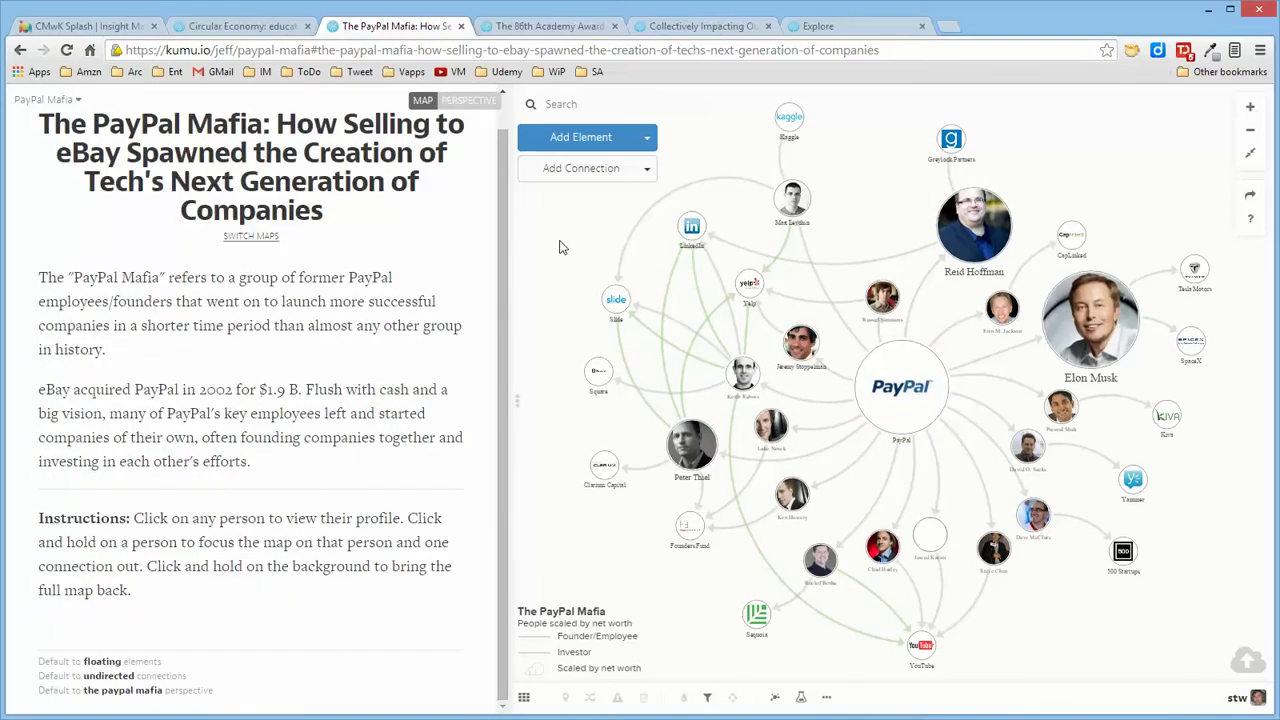
Step: Open the PayPal Mafia map's perspective code and examine its connection, element type and net worth scaling rules
{"action": "key", "text": "p"}
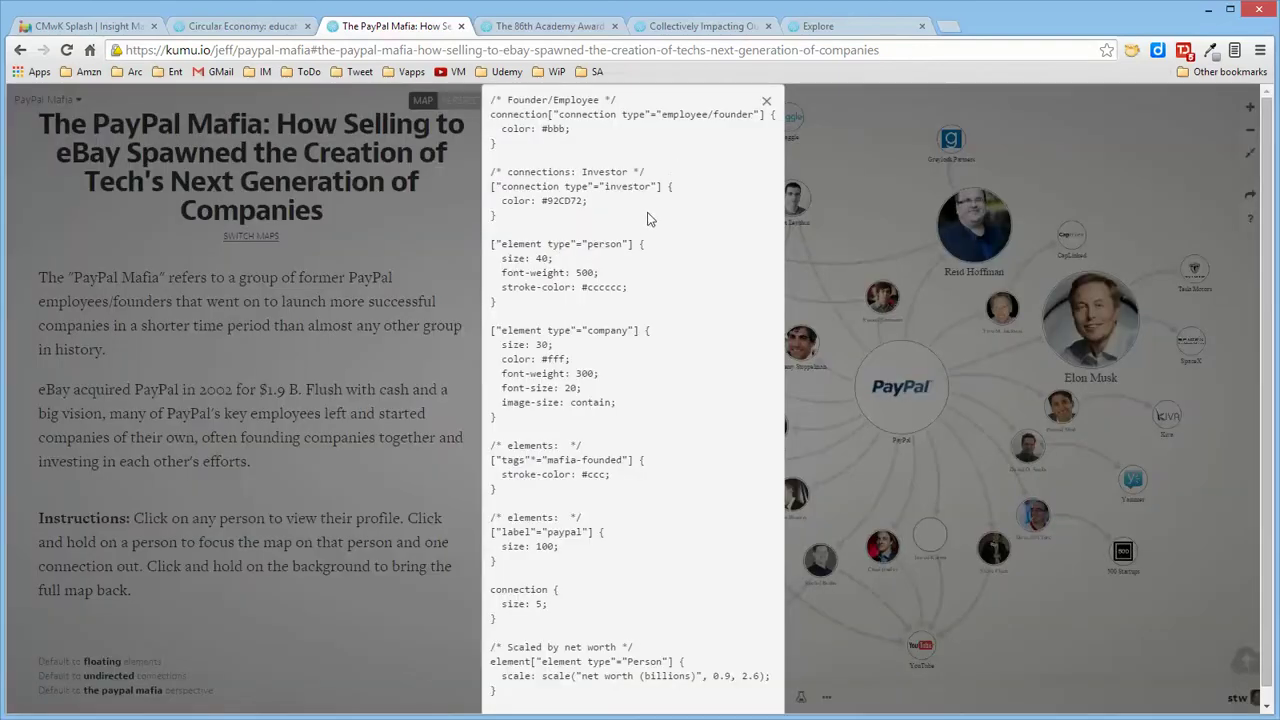
{"action": "scroll", "coordinate": [690, 245], "scroll_direction": "down", "scroll_amount": 1}
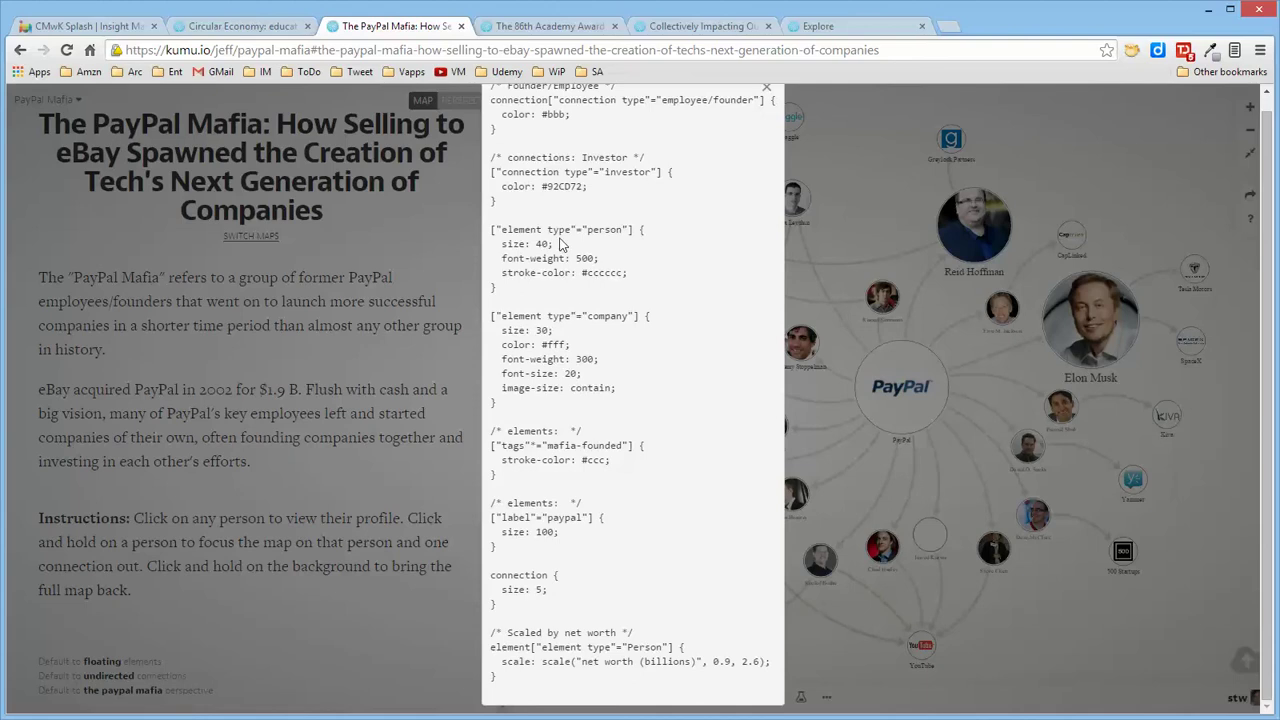
{"action": "scroll", "coordinate": [662, 230], "scroll_direction": "up", "scroll_amount": 1}
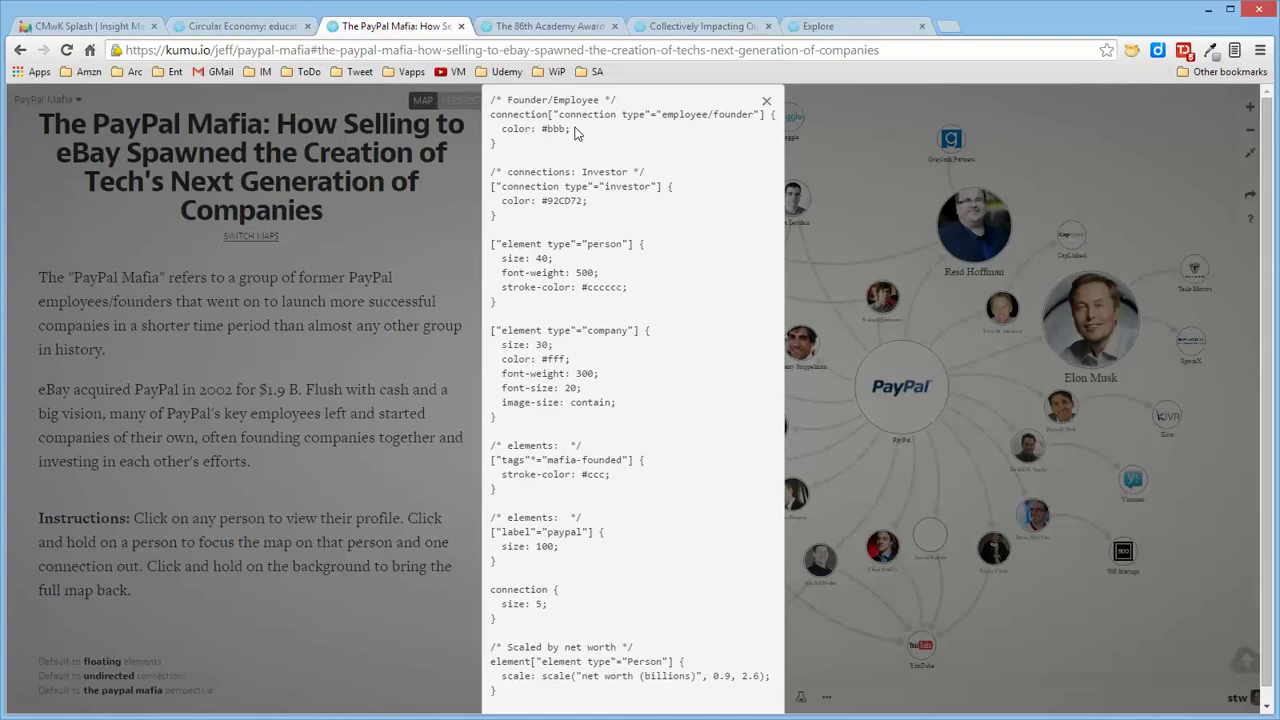
Step: Review the end of the perspective code, close it, and examine Elon Musk's net worth attribute below his biography
{"action": "scroll", "coordinate": [677, 401], "scroll_direction": "down", "scroll_amount": 1}
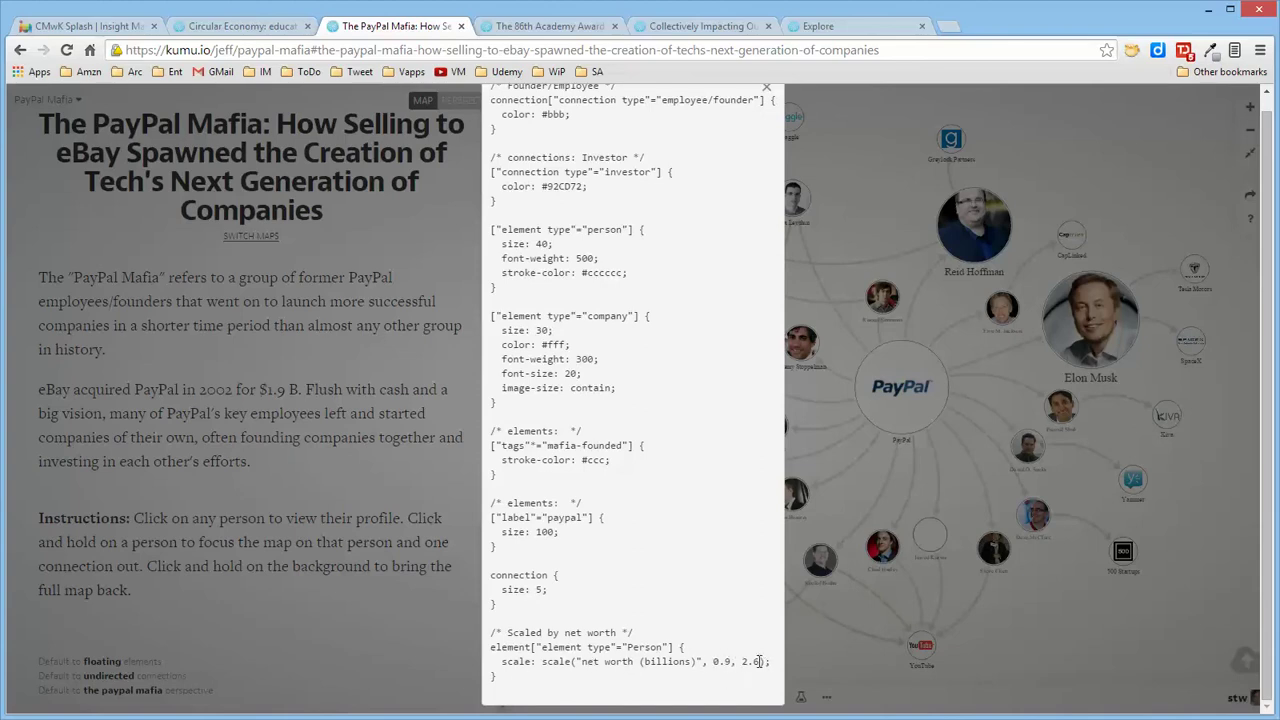
{"action": "left_click", "coordinate": [1054, 650]}
{"action": "left_click", "coordinate": [1088, 350]}
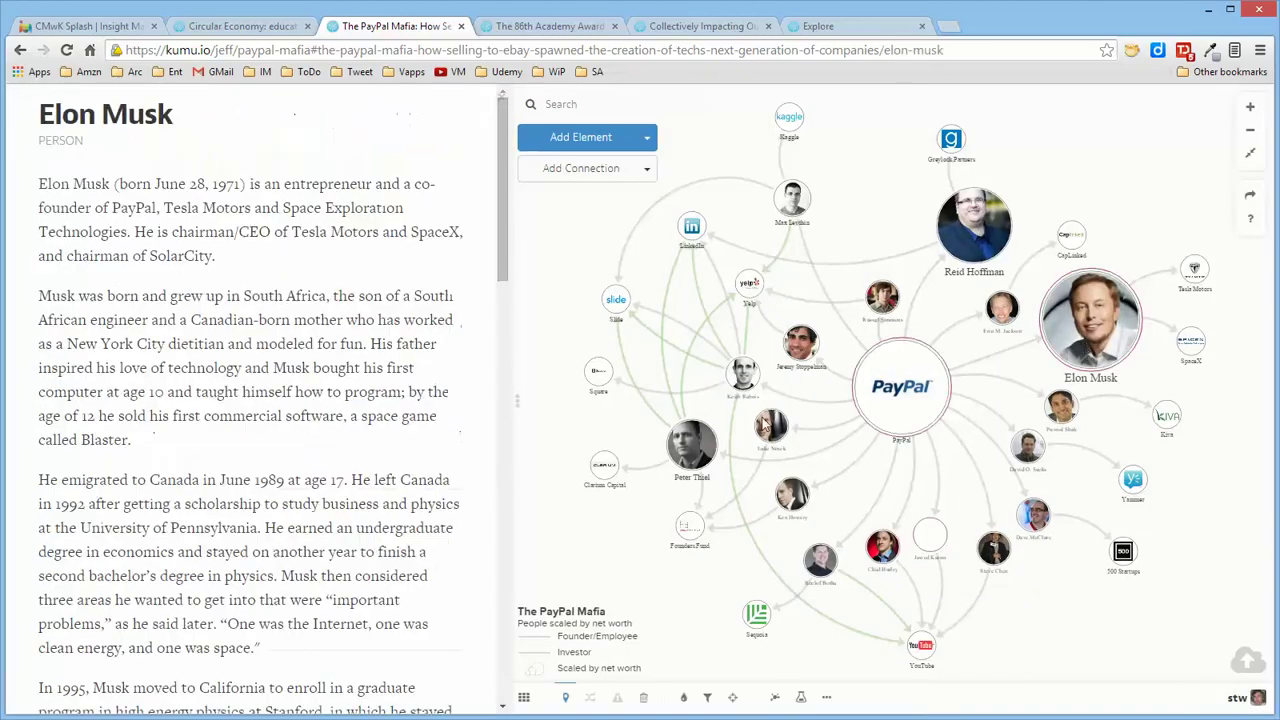
{"action": "left_click_drag", "start_coordinate": [506, 240], "coordinate": [505, 620]}
{"action": "mouse_move", "coordinate": [200, 397]}
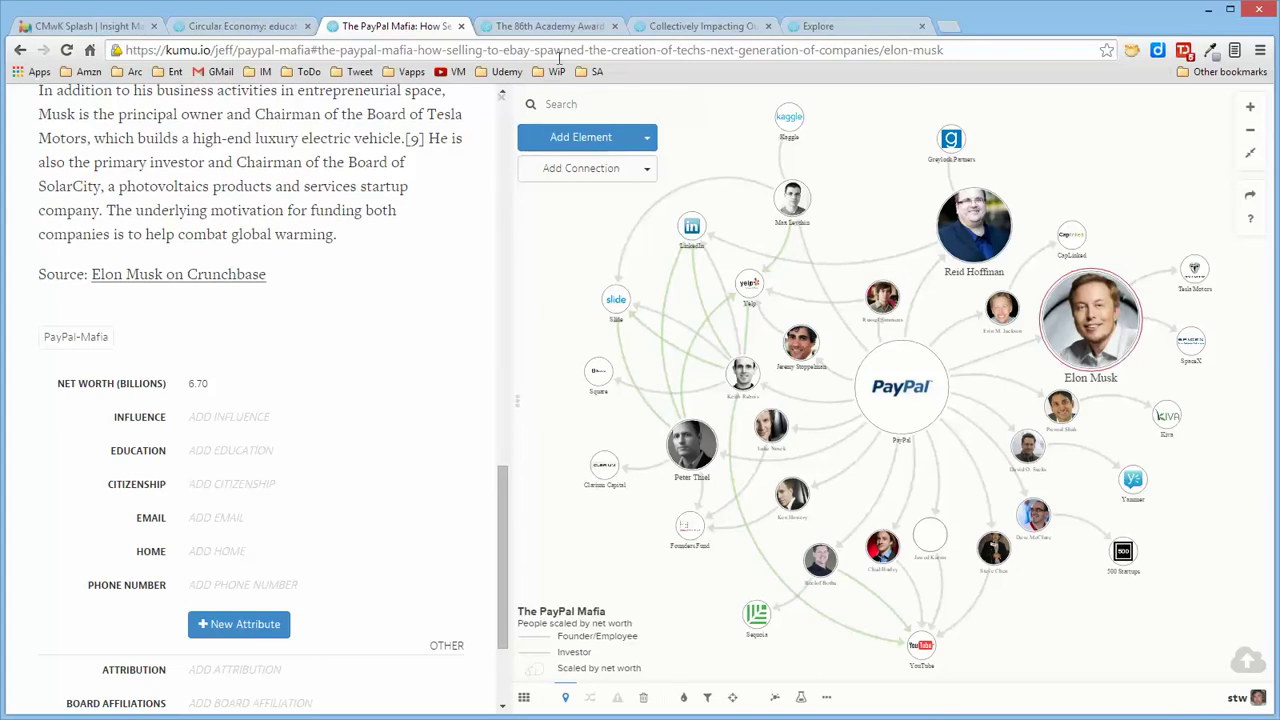
Step: Switch to the 86th Academy Awards map, view the Gravity picture's profile with its trailer, and return to the overview
{"action": "left_click", "coordinate": [534, 28]}
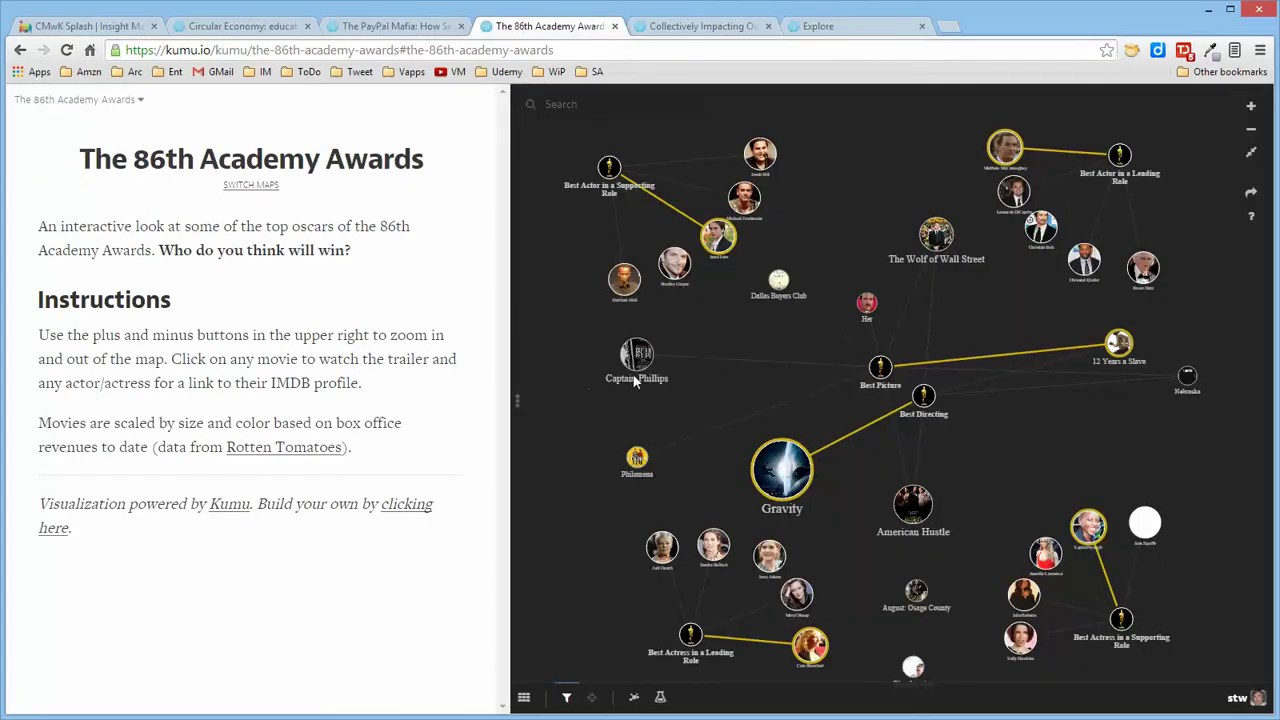
{"action": "left_click", "coordinate": [790, 478]}
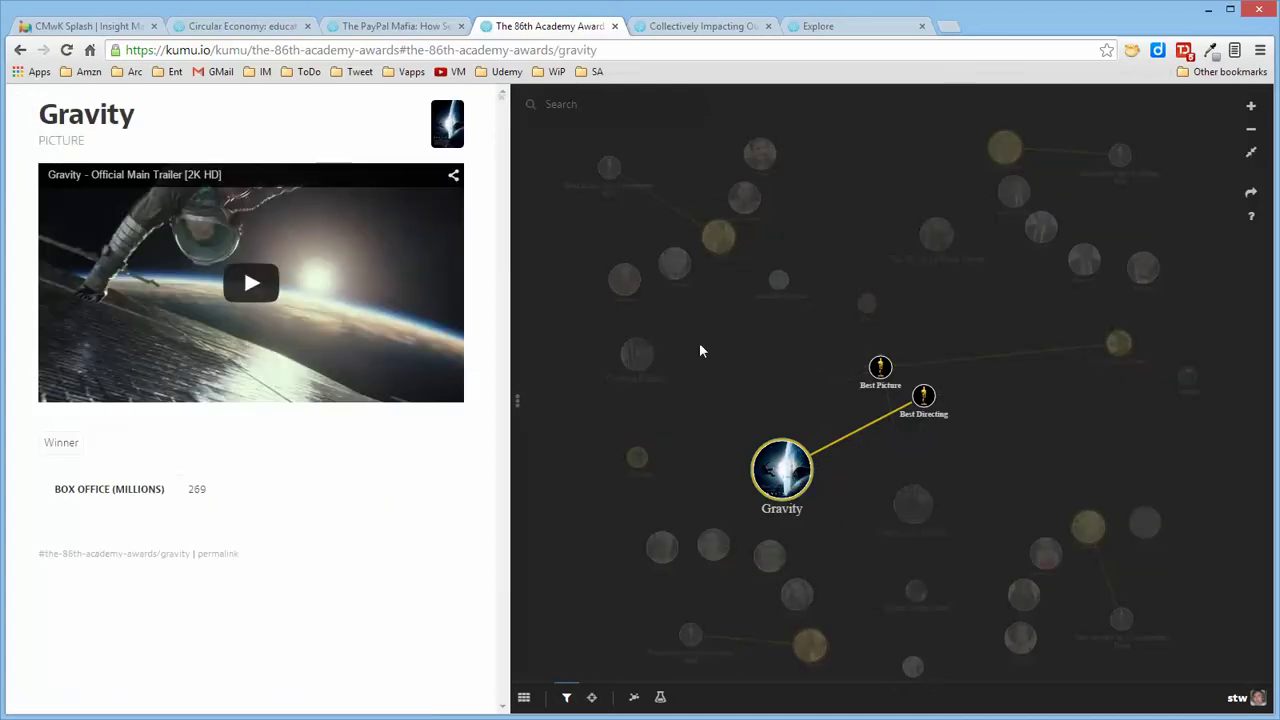
{"action": "left_click", "coordinate": [700, 350]}
Step: View the profiles of the Dallas Buyers Club picture and the actor Bradley Cooper, returning to the map overview
{"action": "left_click", "coordinate": [780, 284]}
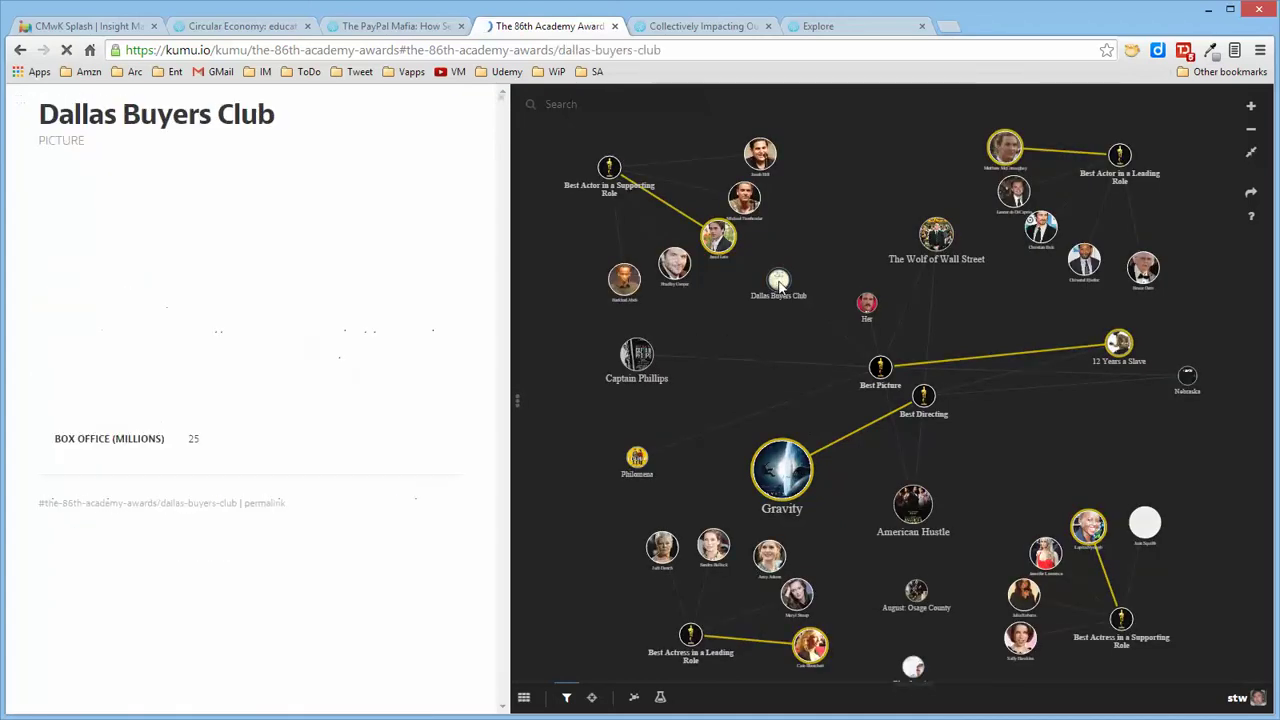
{"action": "left_click", "coordinate": [771, 397]}
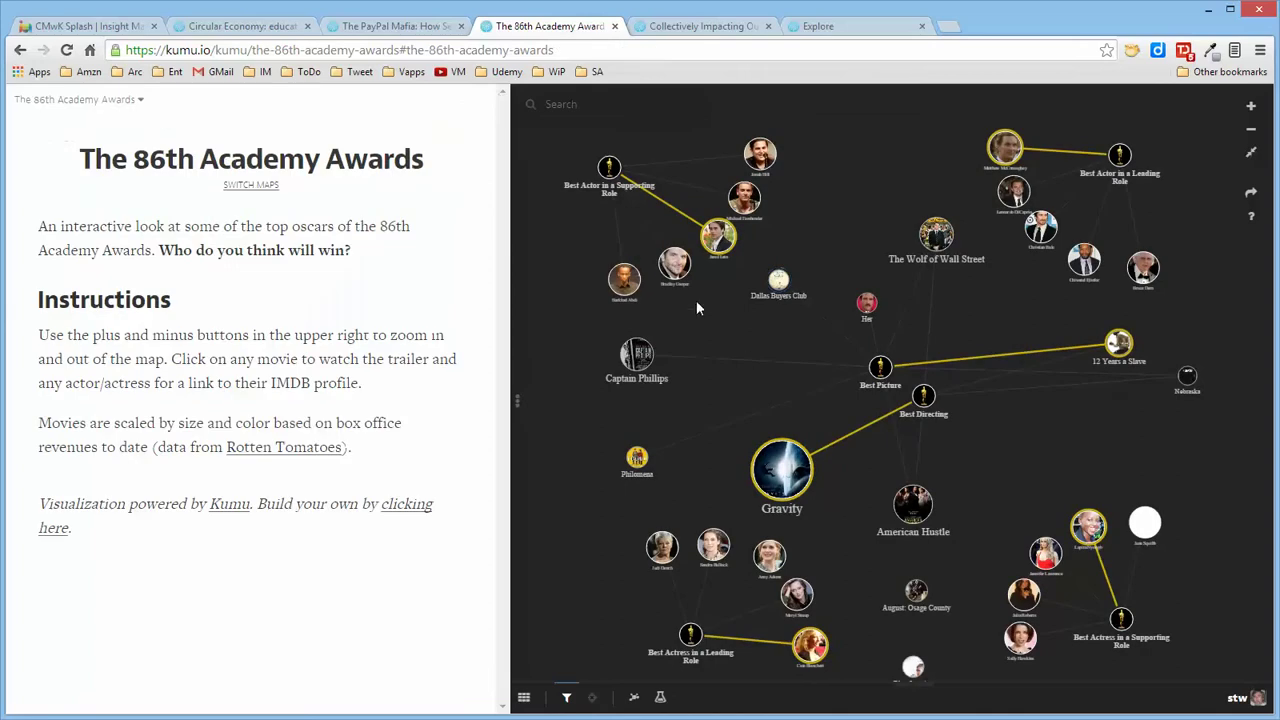
{"action": "left_click", "coordinate": [674, 263]}
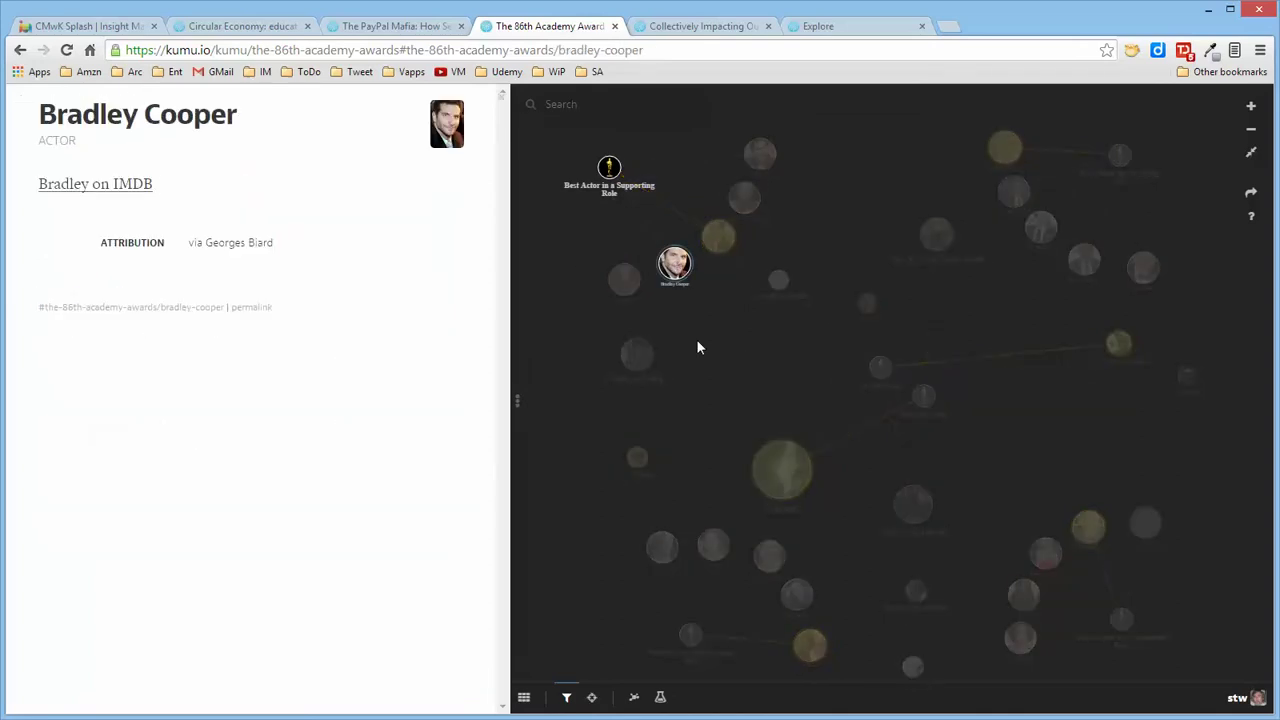
{"action": "left_click", "coordinate": [754, 368]}
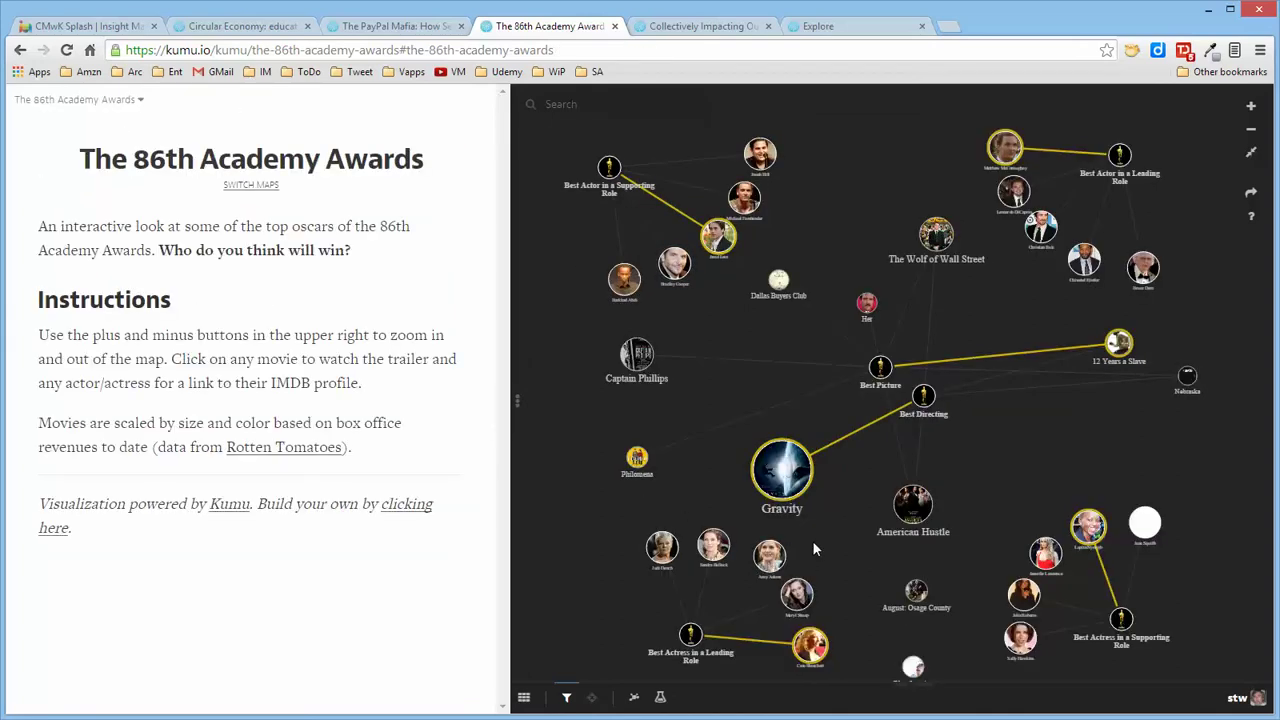
Step: Compare the profiles of the Best Directing Oscar, the Gravity picture and the Best Picture Oscar, including the nominee lists
{"action": "left_click", "coordinate": [923, 396]}
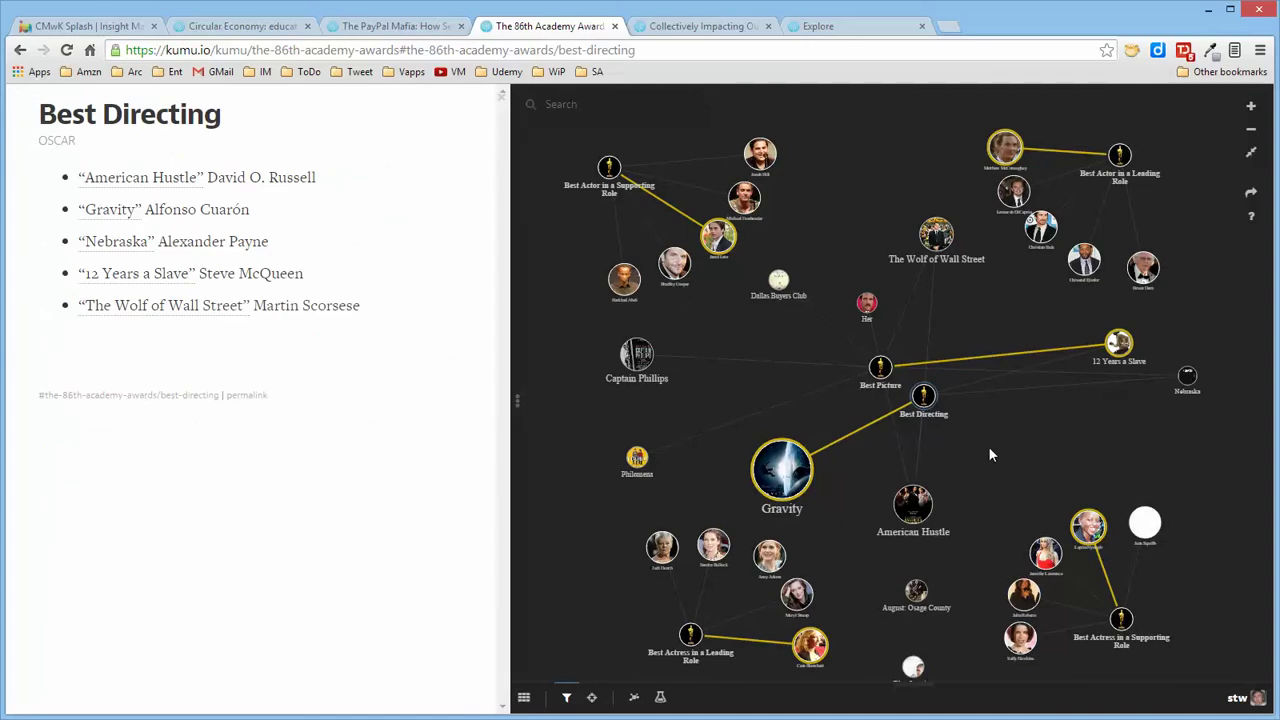
{"action": "left_click", "coordinate": [795, 480]}
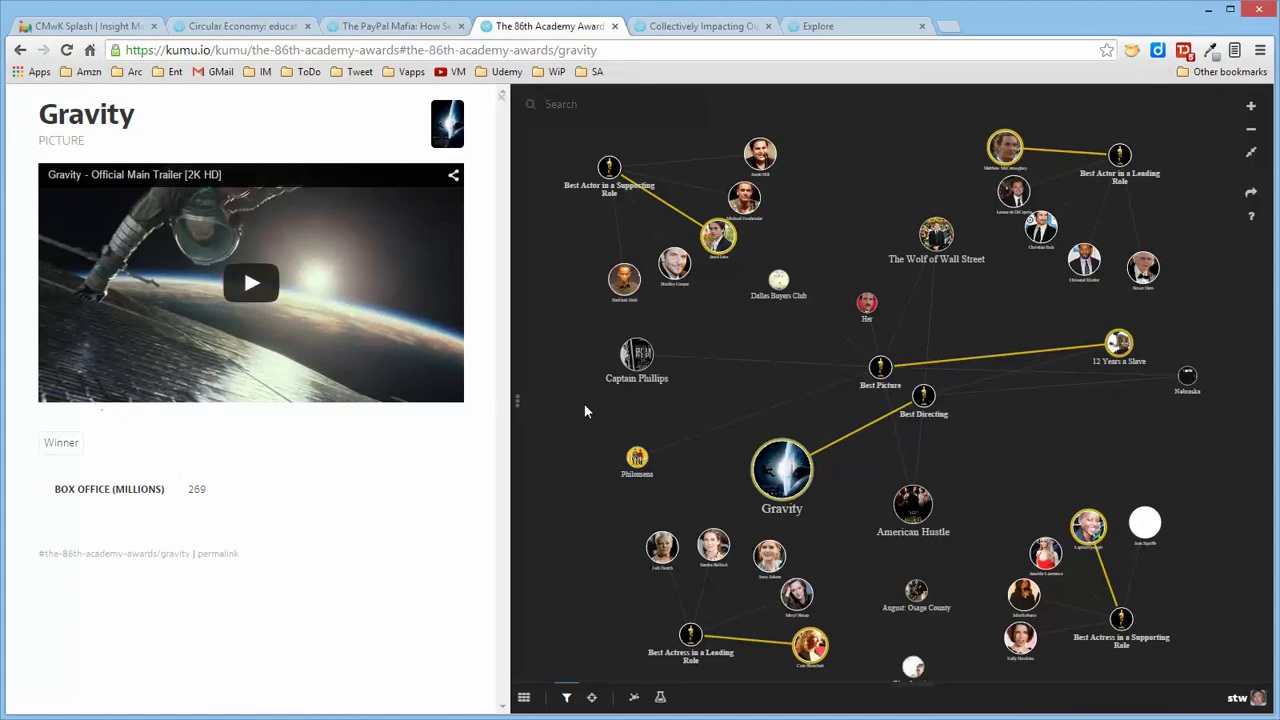
{"action": "left_click", "coordinate": [880, 367]}
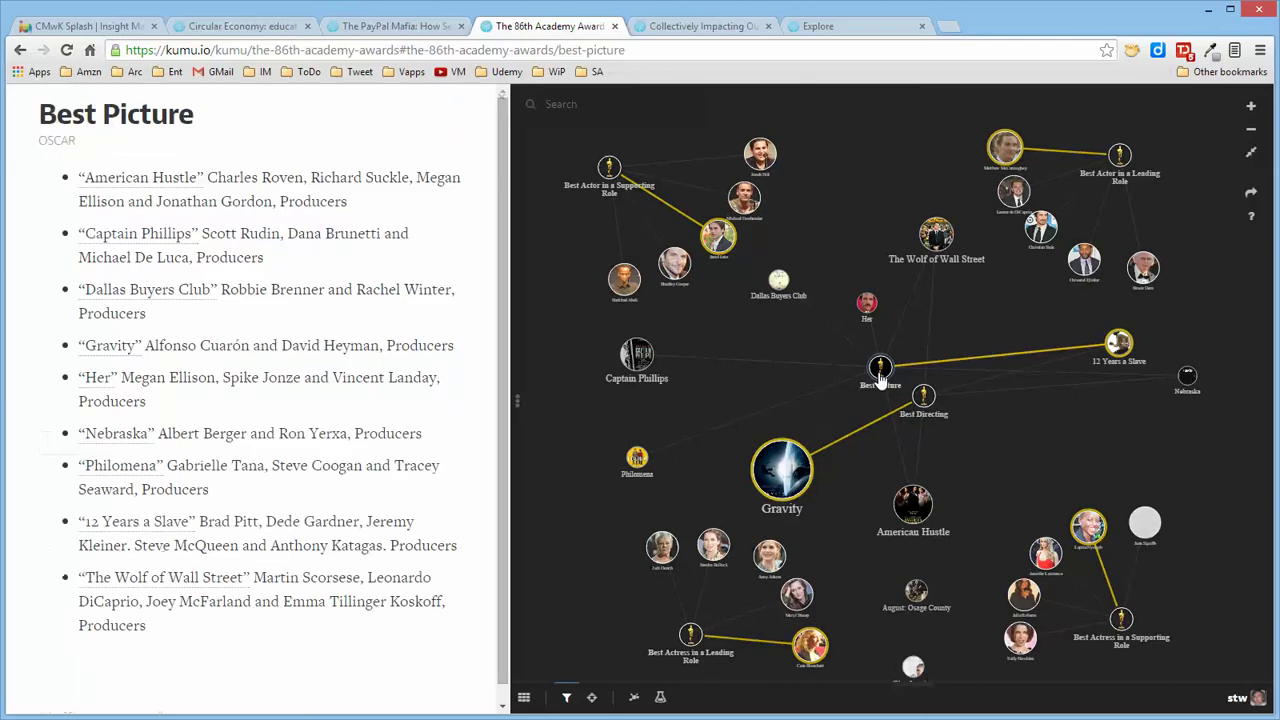
{"action": "left_click_drag", "start_coordinate": [505, 430], "coordinate": [513, 313]}
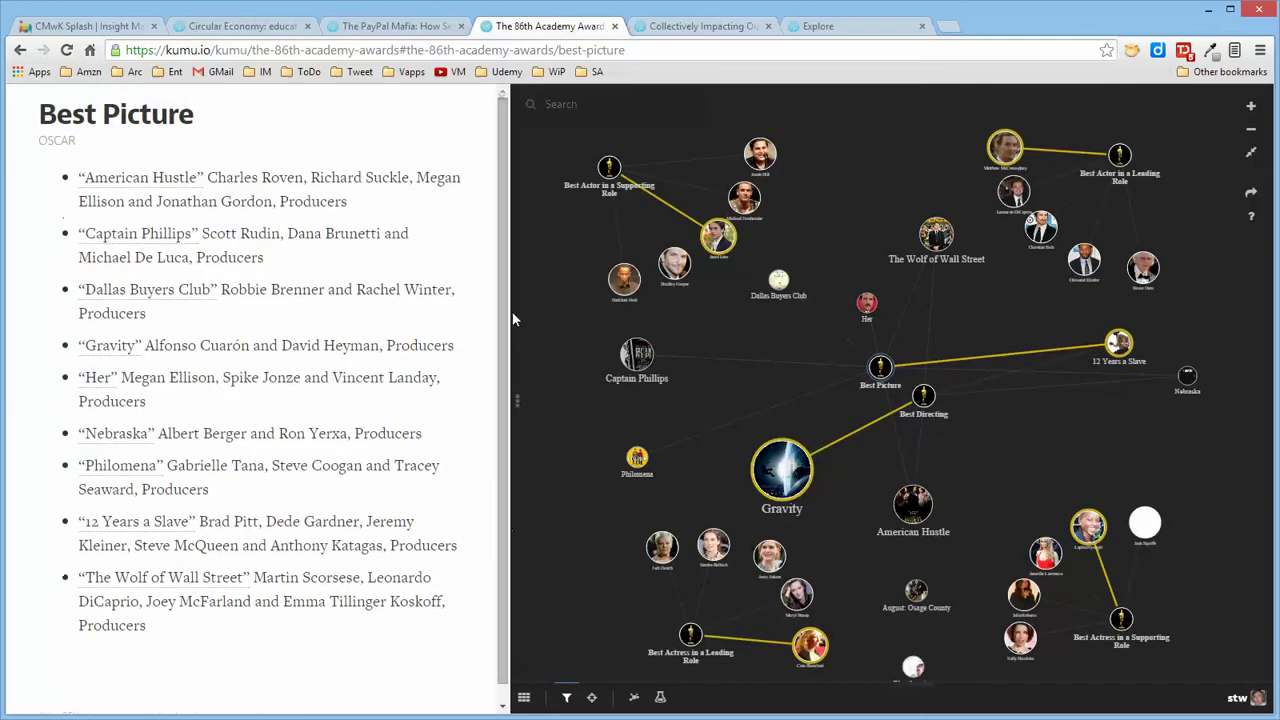
Step: Compare the actor Barkhad Abdi's attributes with the Gravity picture's box office attribute, and return to the map overview
{"action": "left_click", "coordinate": [624, 280]}
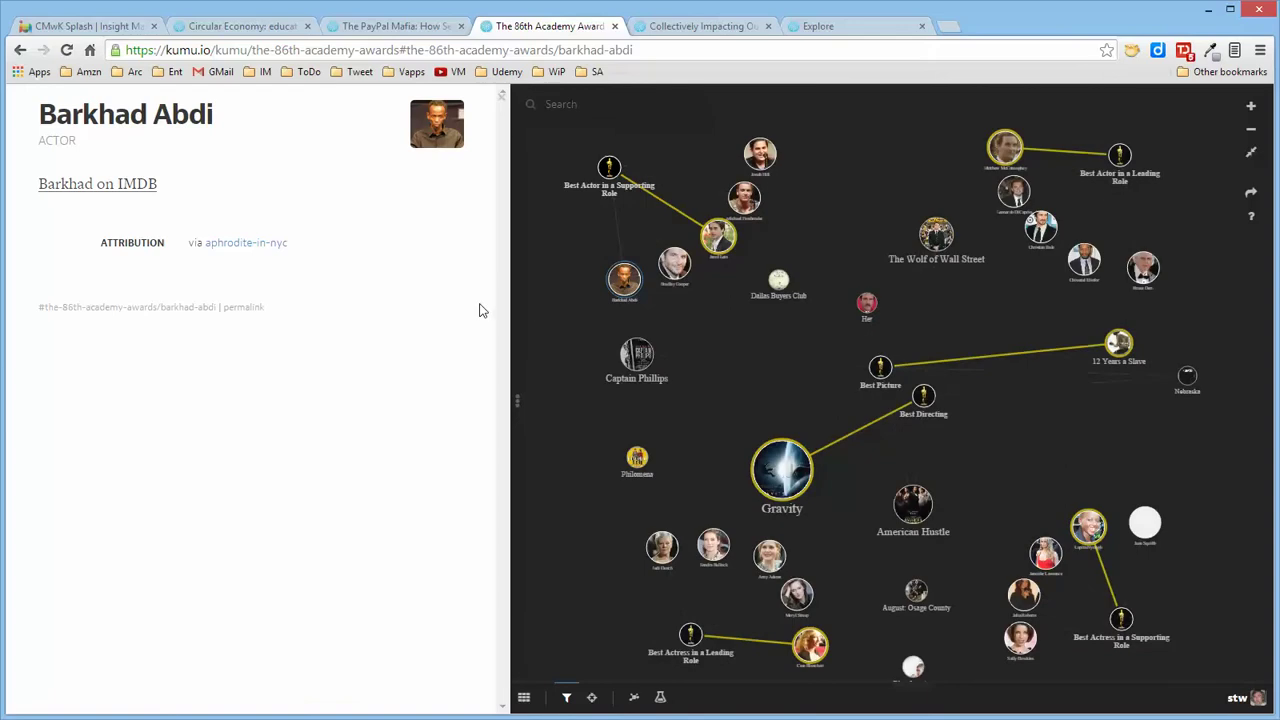
{"action": "left_click", "coordinate": [790, 466]}
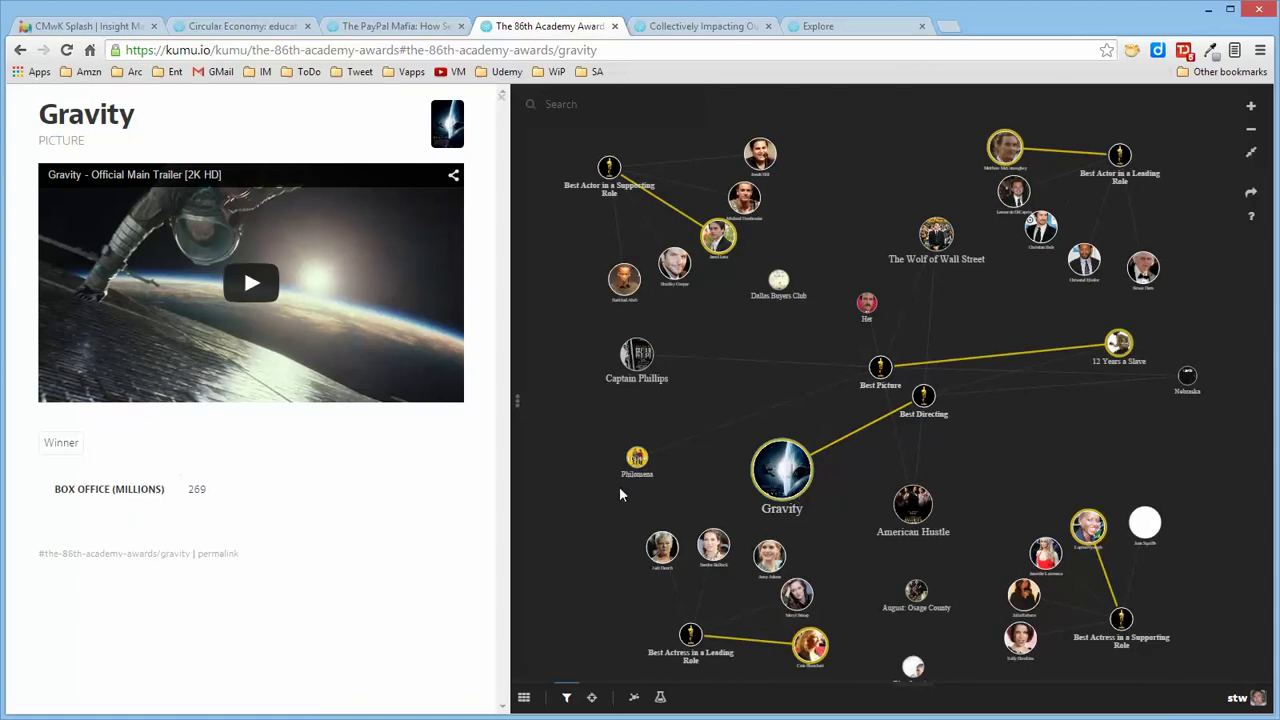
{"action": "left_click", "coordinate": [567, 477]}
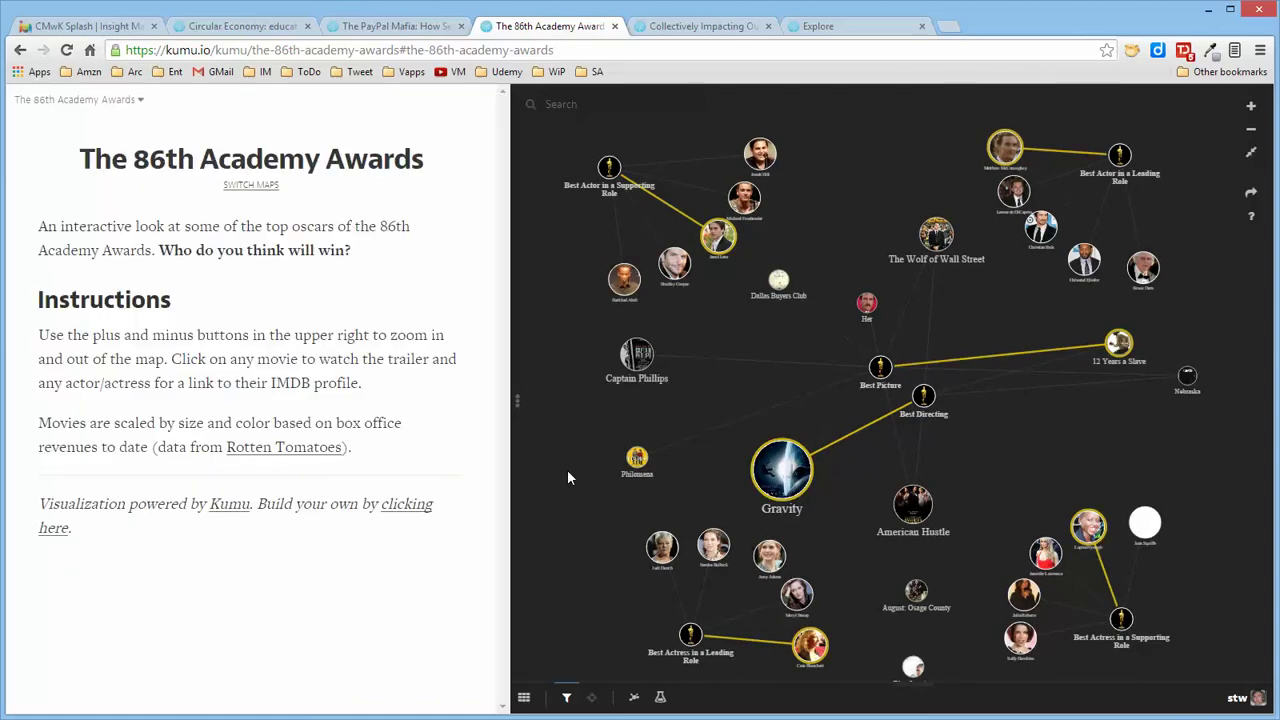
Step: Open the Academy Awards map's perspective code, examine its box office scaling and Winner styling rules, and close it
{"action": "key", "text": "."}
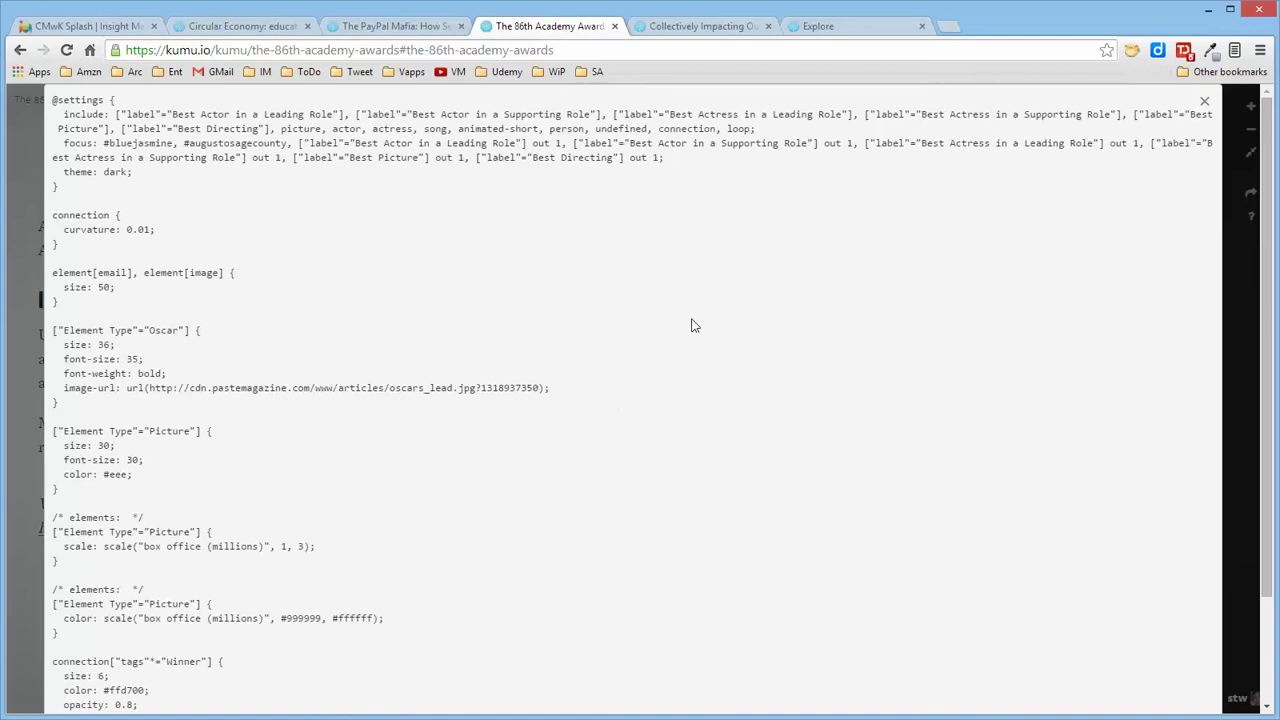
{"action": "scroll", "coordinate": [695, 325], "scroll_direction": "down", "scroll_amount": 2}
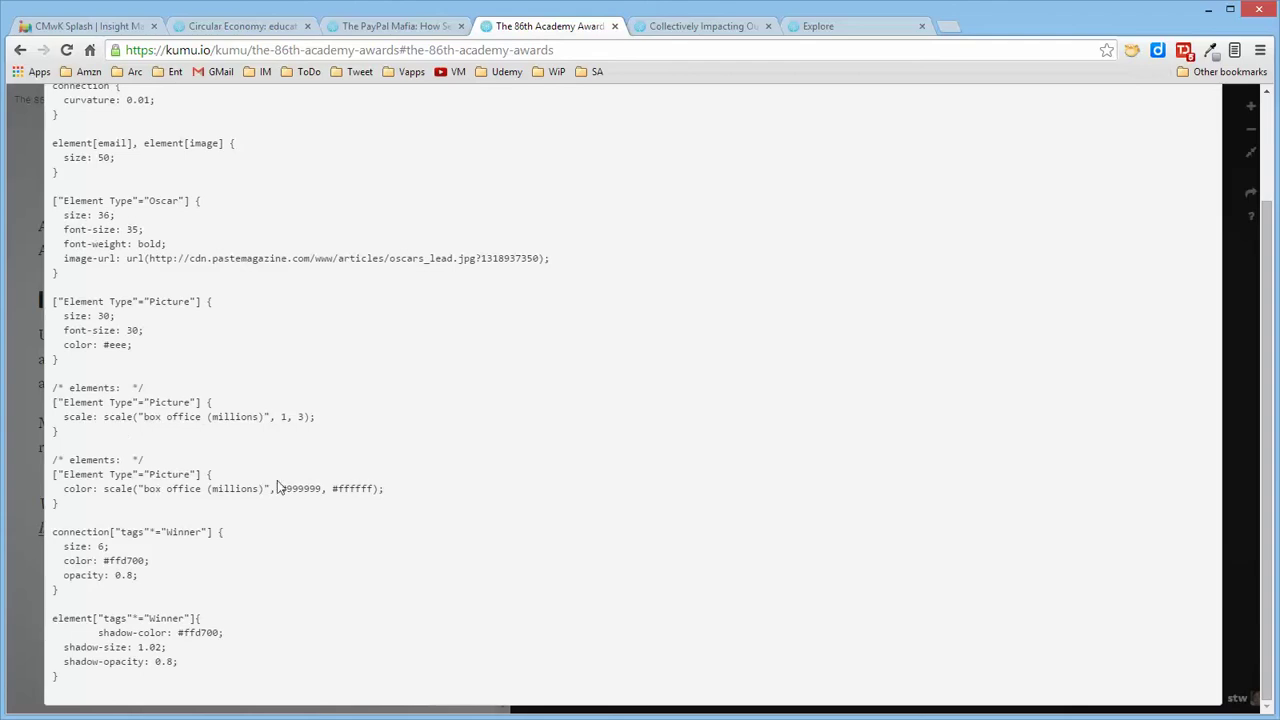
{"action": "left_click", "coordinate": [1240, 412]}
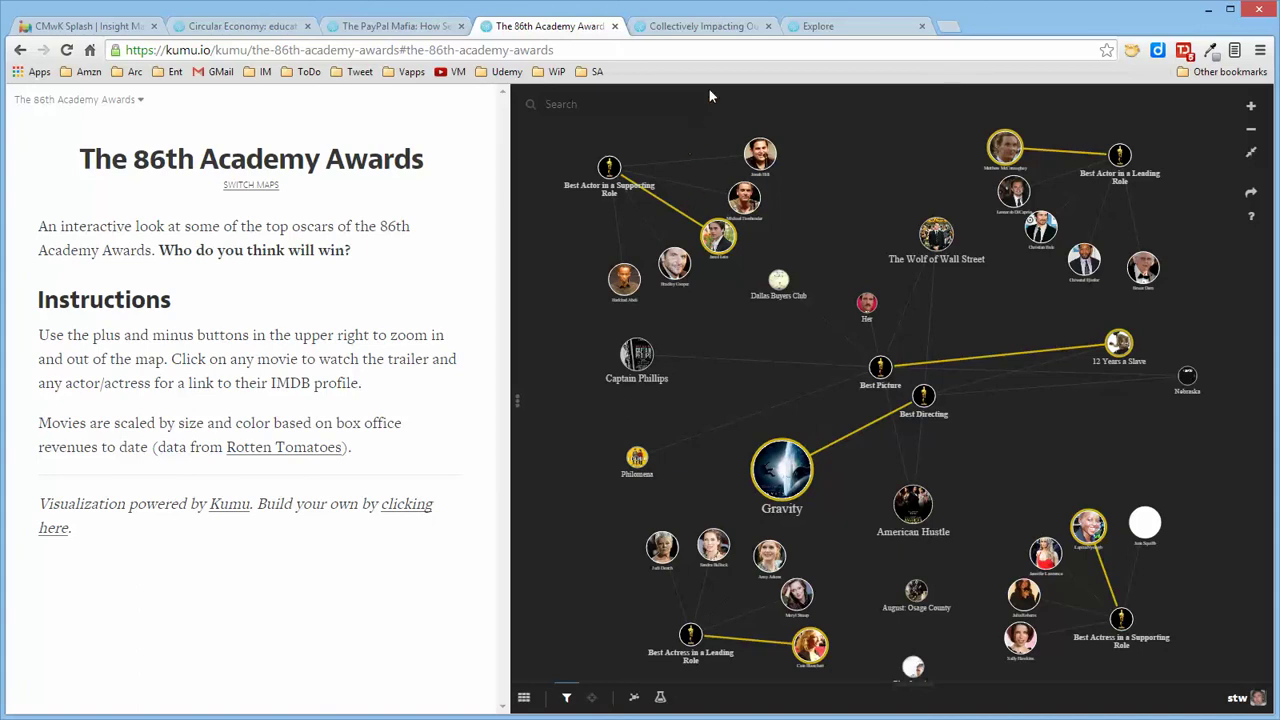
Step: Switch to the Collectively Impacting Our Future symposium map and examine the profile attributes of two participants
{"action": "left_click", "coordinate": [668, 22]}
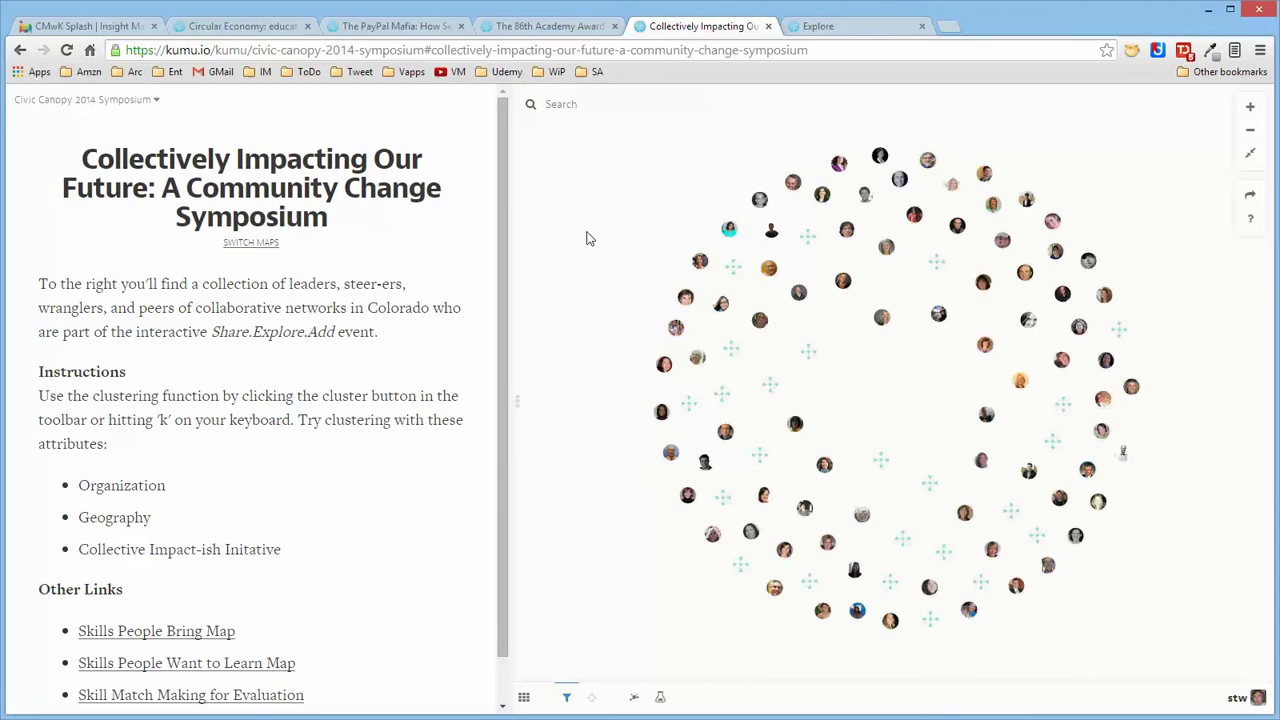
{"action": "left_click", "coordinate": [700, 264]}
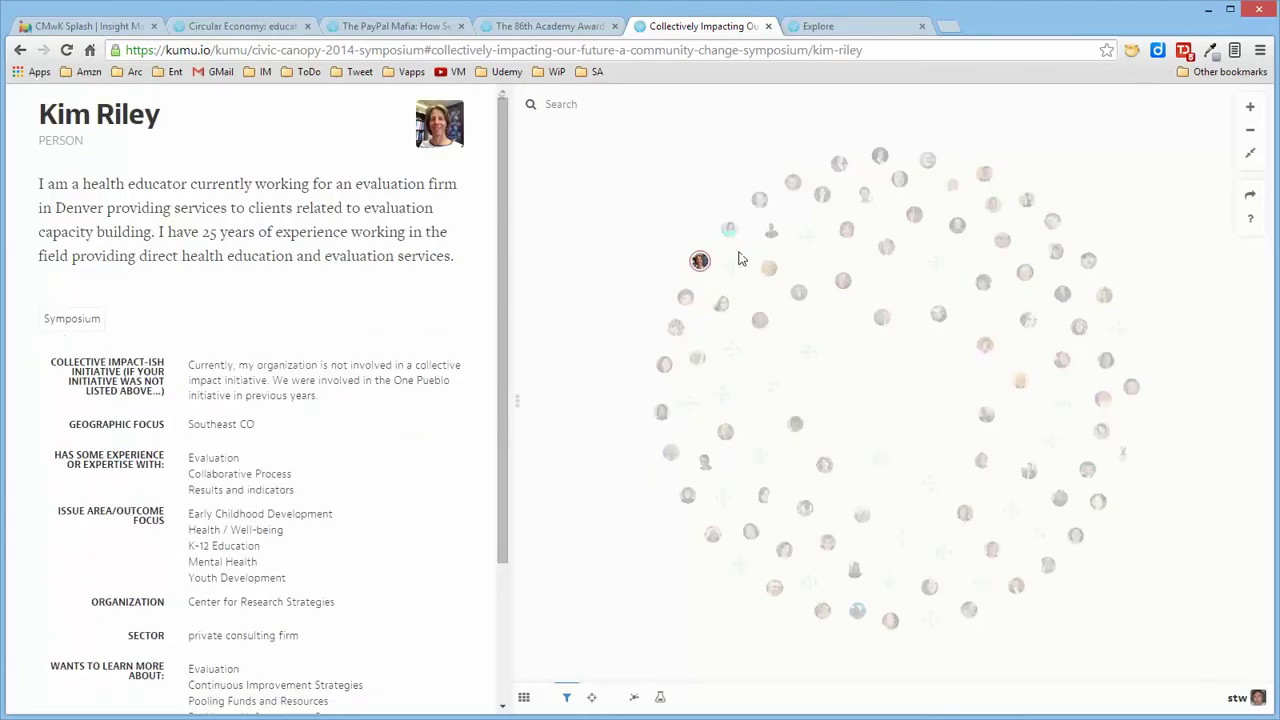
{"action": "left_click", "coordinate": [557, 220]}
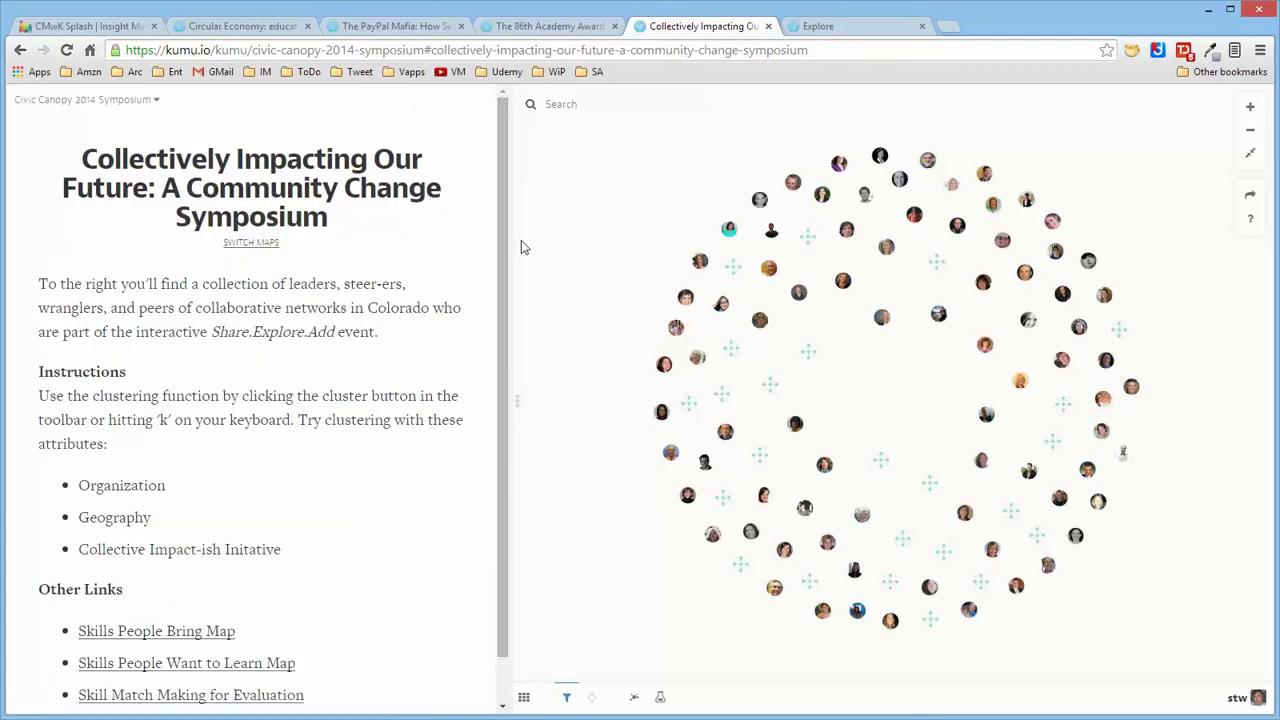
{"action": "left_click", "coordinate": [676, 329]}
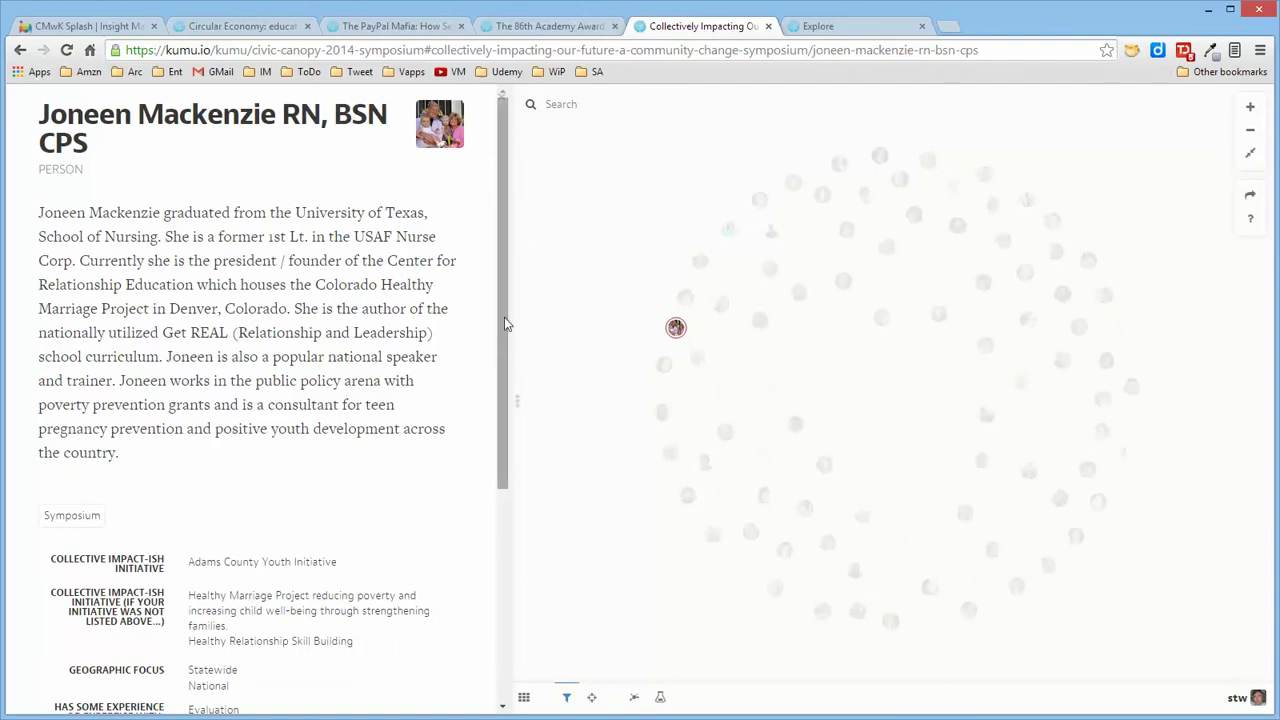
{"action": "left_click_drag", "start_coordinate": [504, 317], "coordinate": [520, 543]}
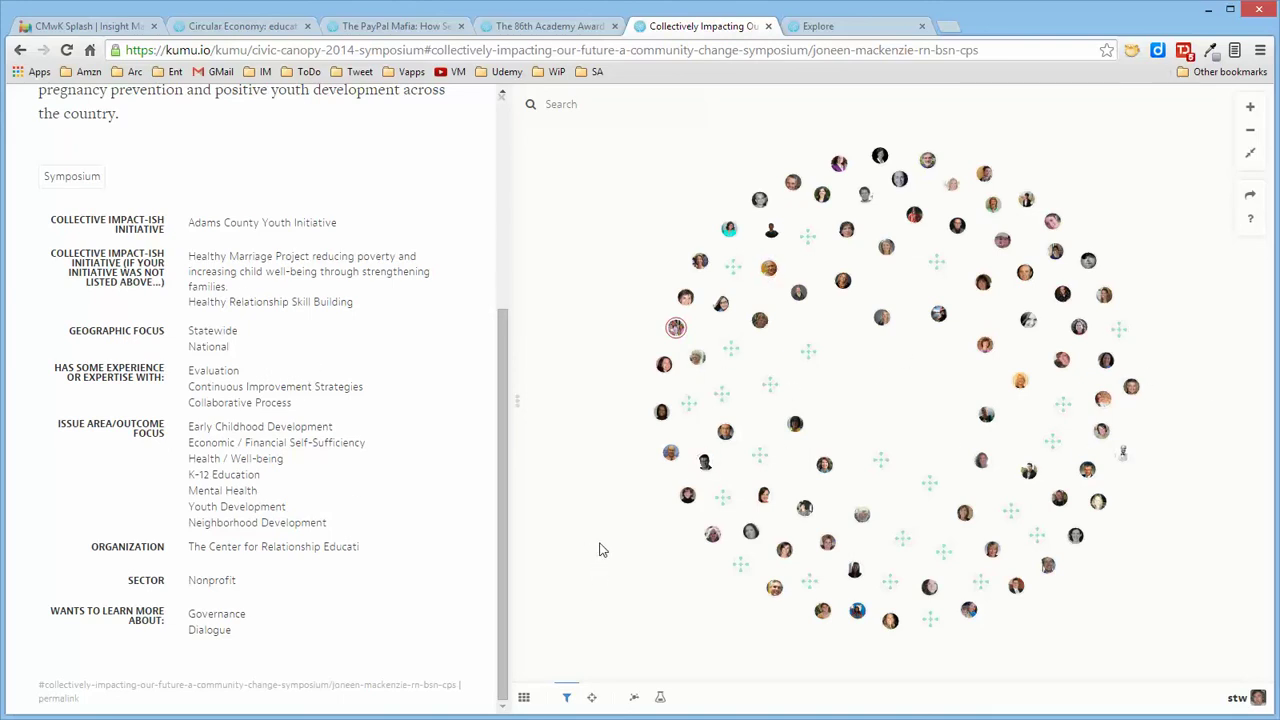
Step: Cluster the symposium map's elements by Sector and examine the people connected to the Nonprofit cluster
{"action": "left_click", "coordinate": [634, 697]}
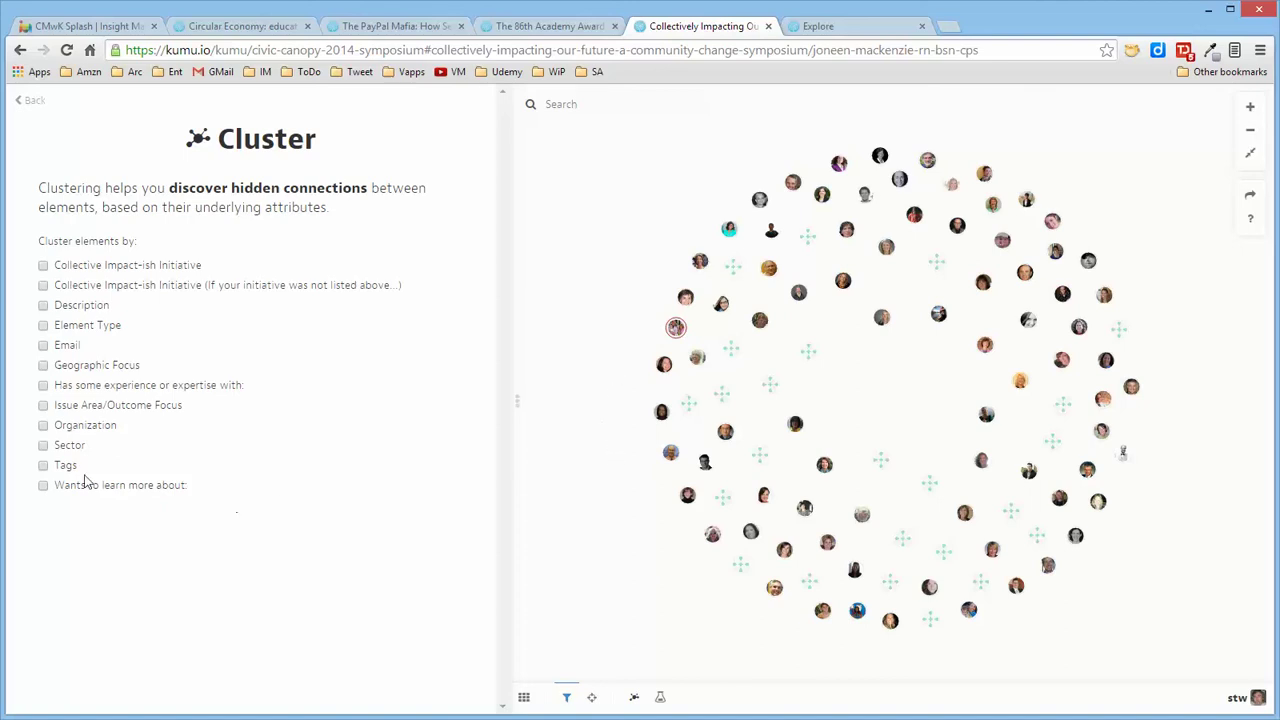
{"action": "left_click", "coordinate": [43, 447]}
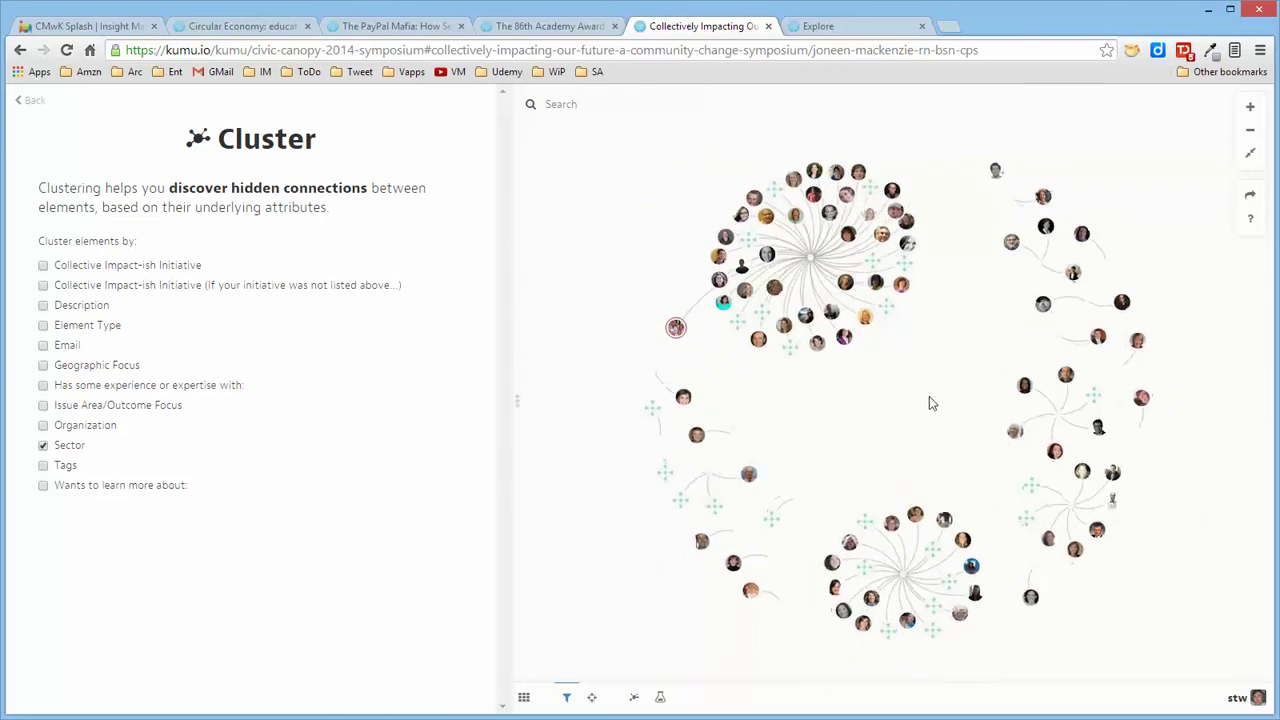
{"action": "scroll", "coordinate": [929, 403], "scroll_direction": "up", "scroll_amount": 5}
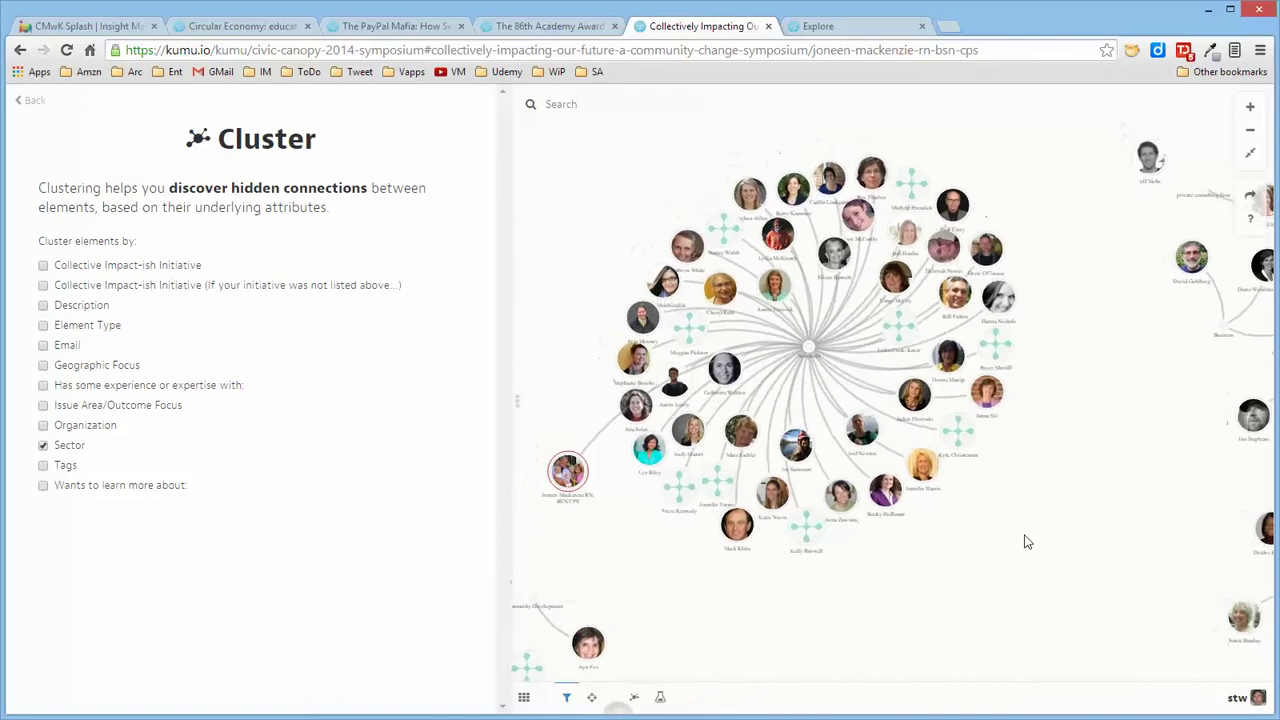
{"action": "scroll", "coordinate": [1060, 520], "scroll_direction": "up", "scroll_amount": 2}
{"action": "left_click_drag", "start_coordinate": [1043, 500], "coordinate": [1211, 526]}
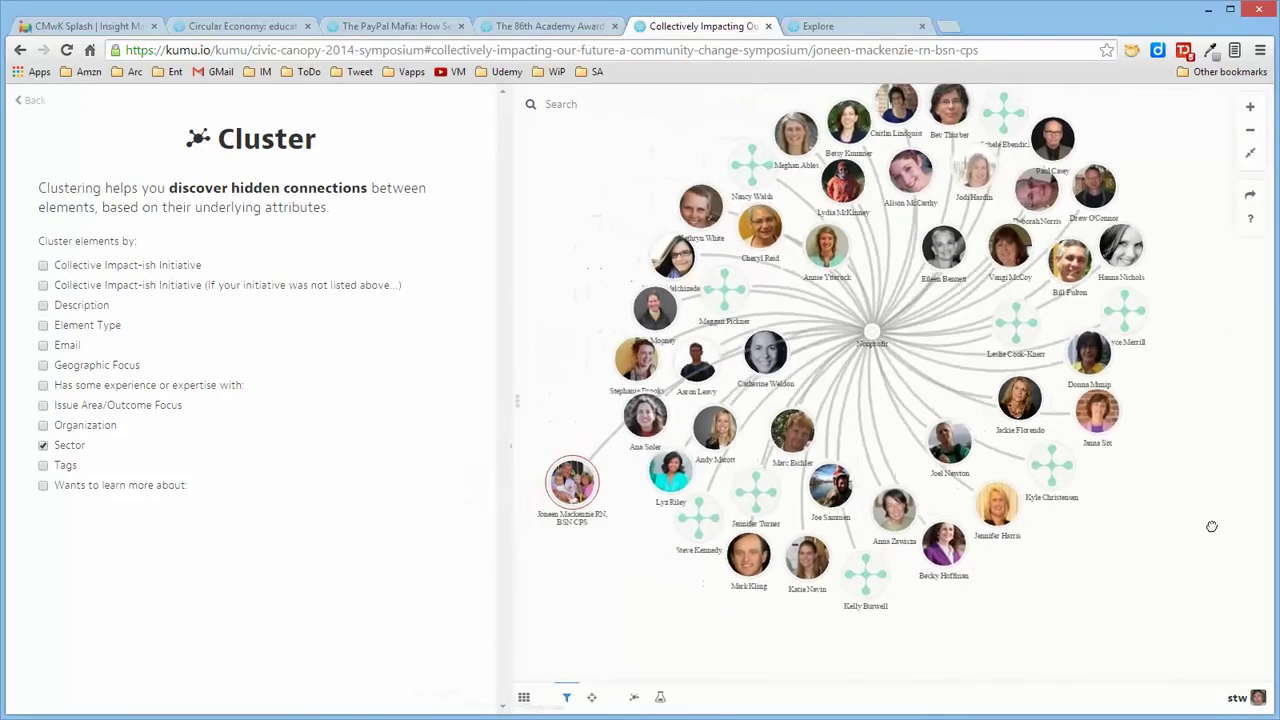
{"action": "scroll", "coordinate": [1150, 560], "scroll_direction": "up", "scroll_amount": 2}
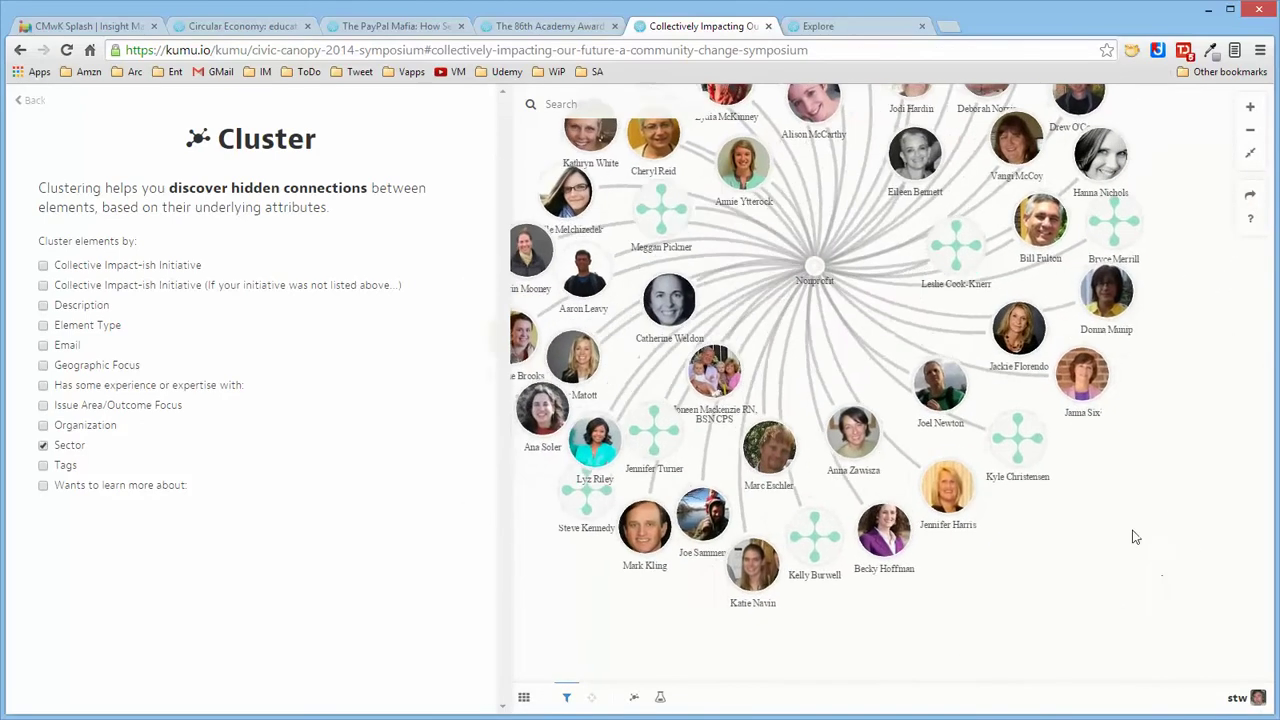
Step: Examine the Foundation, Higher-education and Government clusters on the symposium map
{"action": "left_click_drag", "start_coordinate": [1209, 563], "coordinate": [823, 497]}
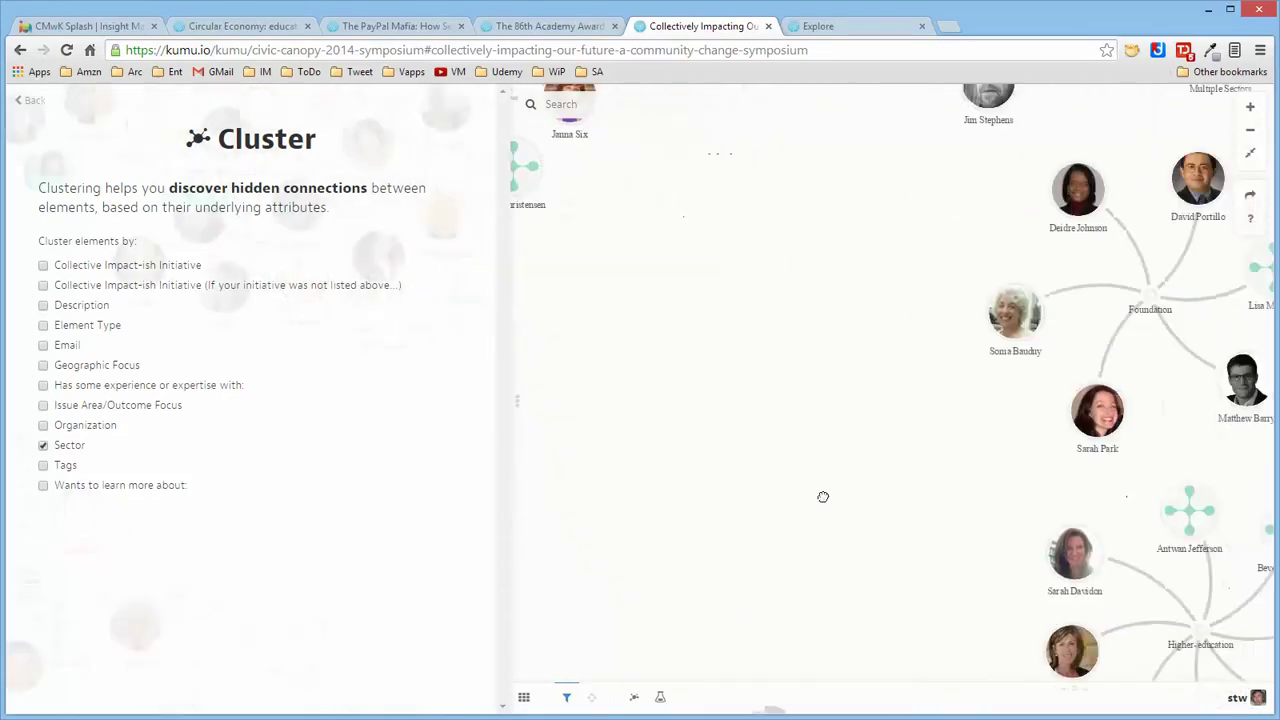
{"action": "scroll", "coordinate": [855, 480], "scroll_direction": "up", "scroll_amount": 2}
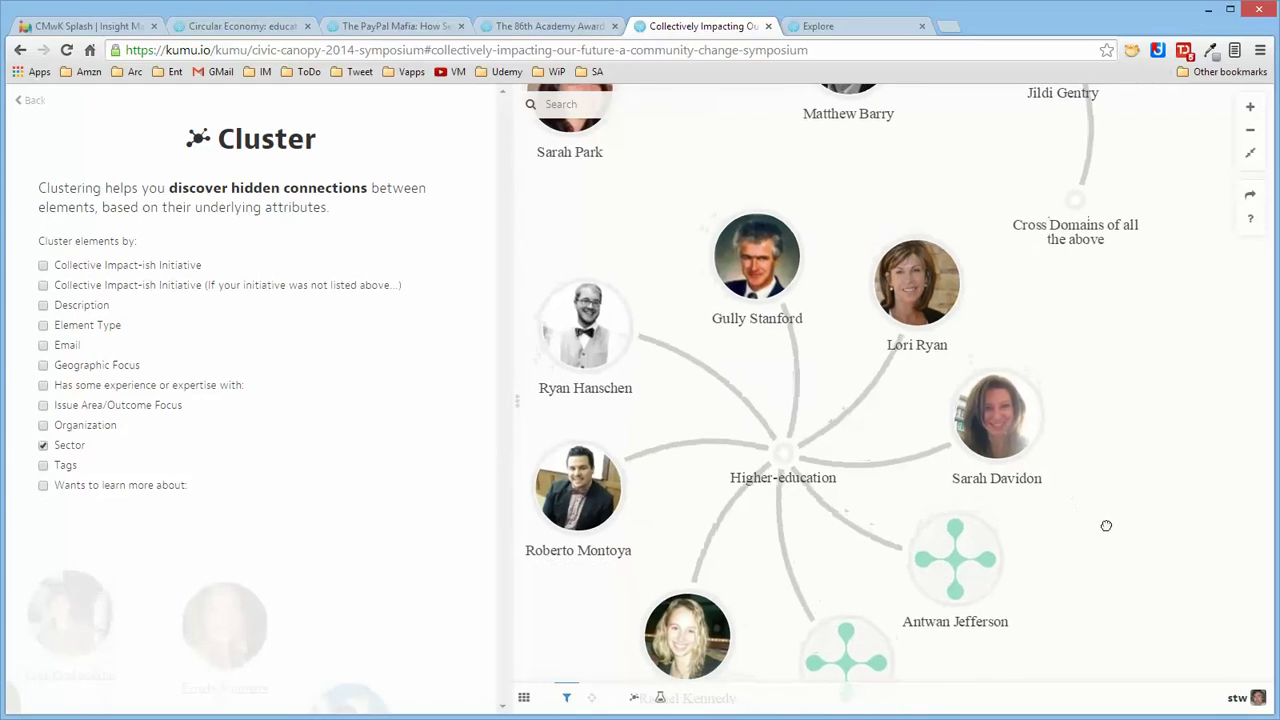
{"action": "scroll", "coordinate": [1106, 525], "scroll_direction": "down", "scroll_amount": 5}
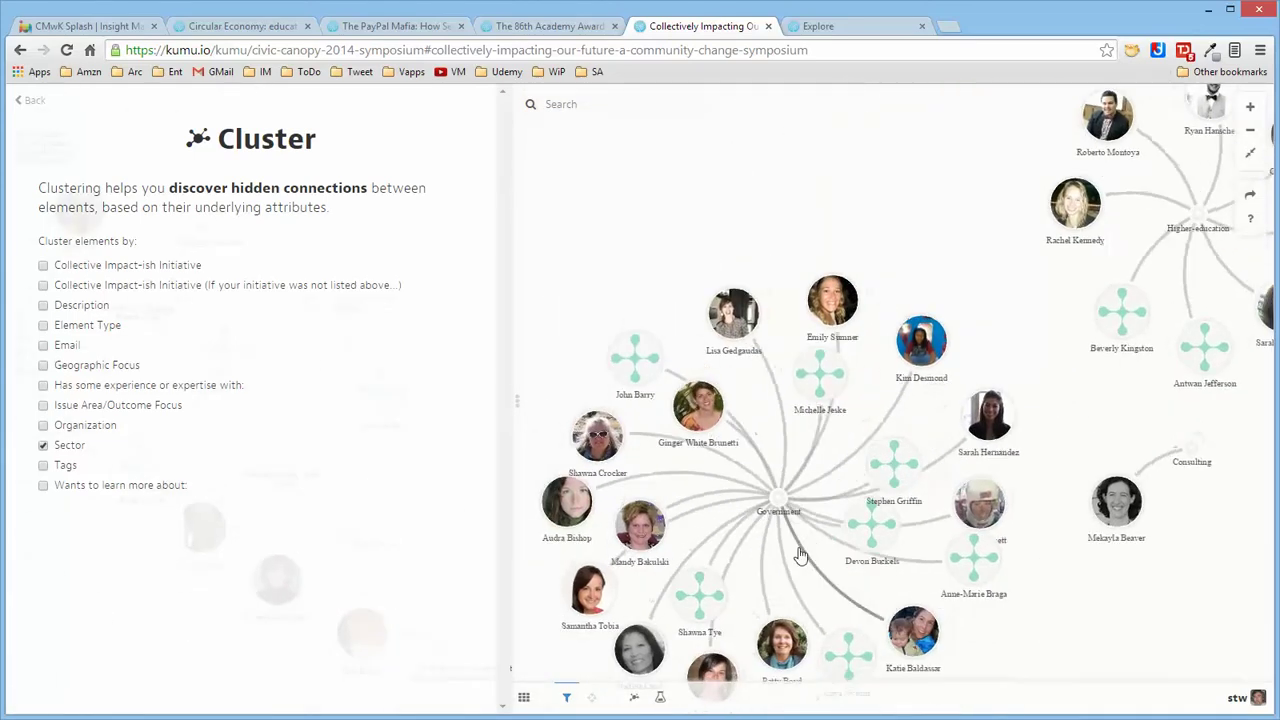
{"action": "left_click_drag", "start_coordinate": [686, 271], "coordinate": [795, 201]}
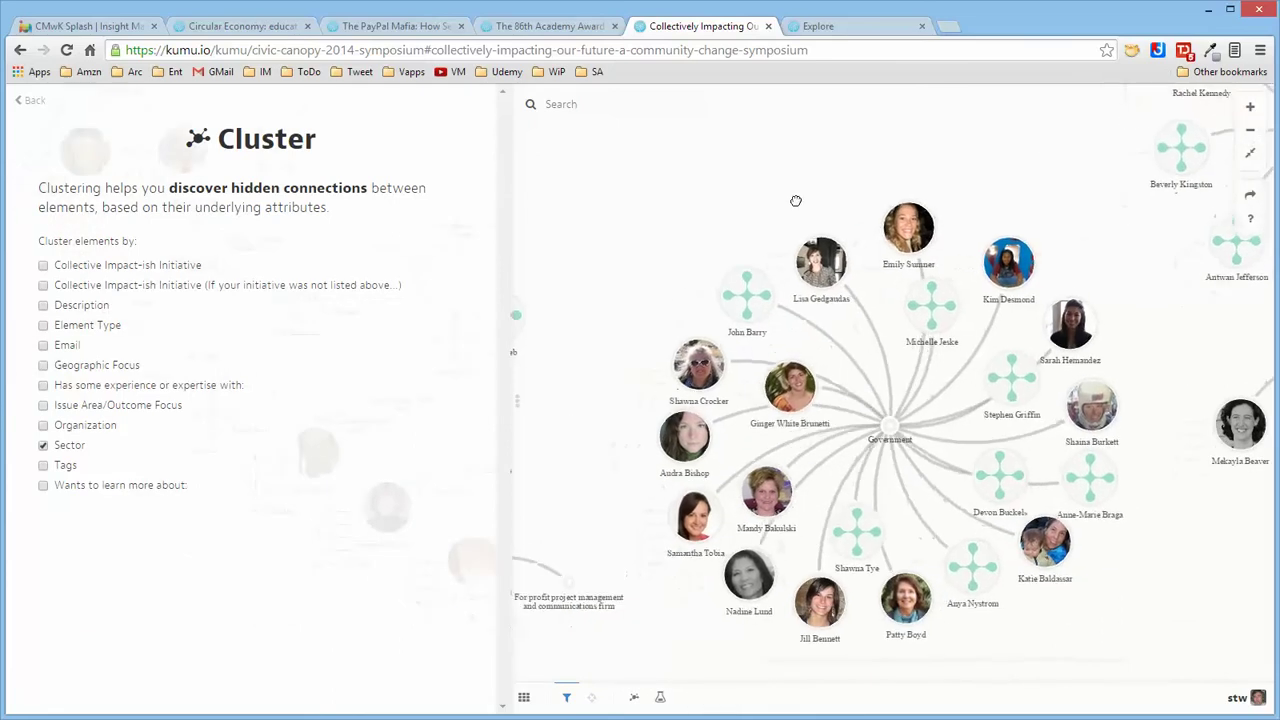
{"action": "scroll", "coordinate": [797, 204], "scroll_direction": "down", "scroll_amount": 2}
Step: Remove the Sector clustering from the symposium map
{"action": "left_click", "coordinate": [1249, 154]}
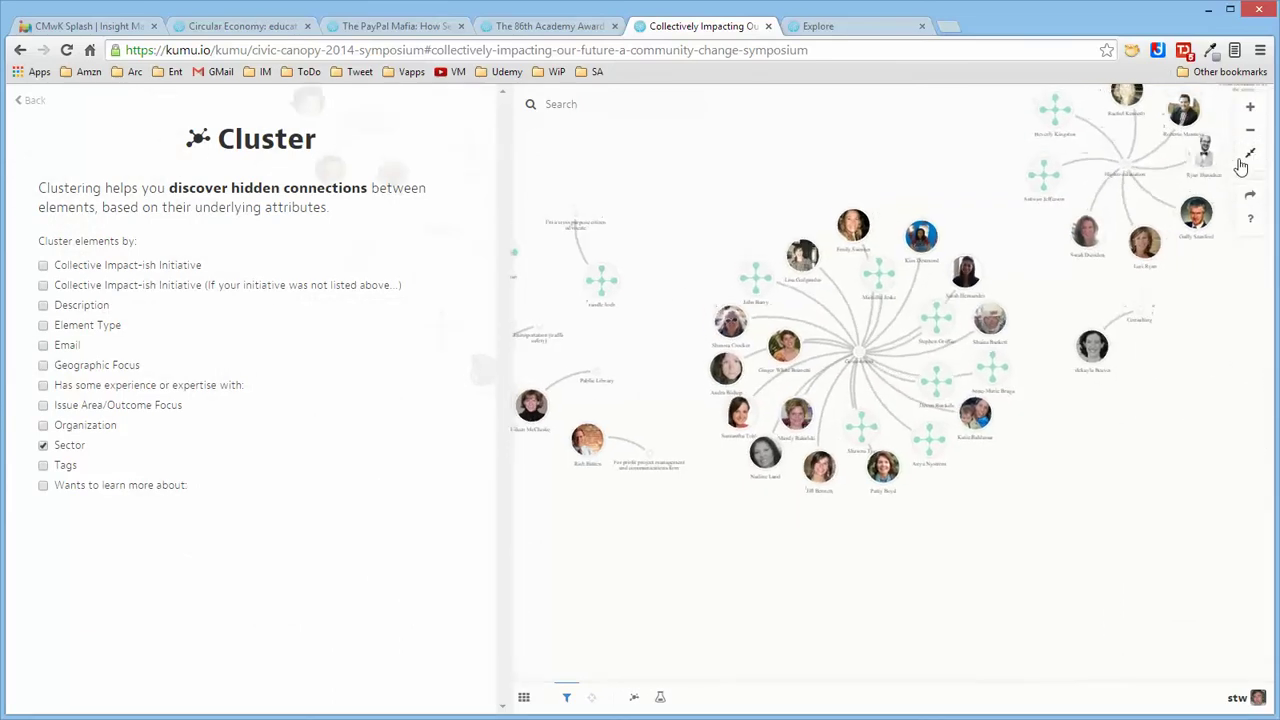
{"action": "left_click", "coordinate": [44, 445]}
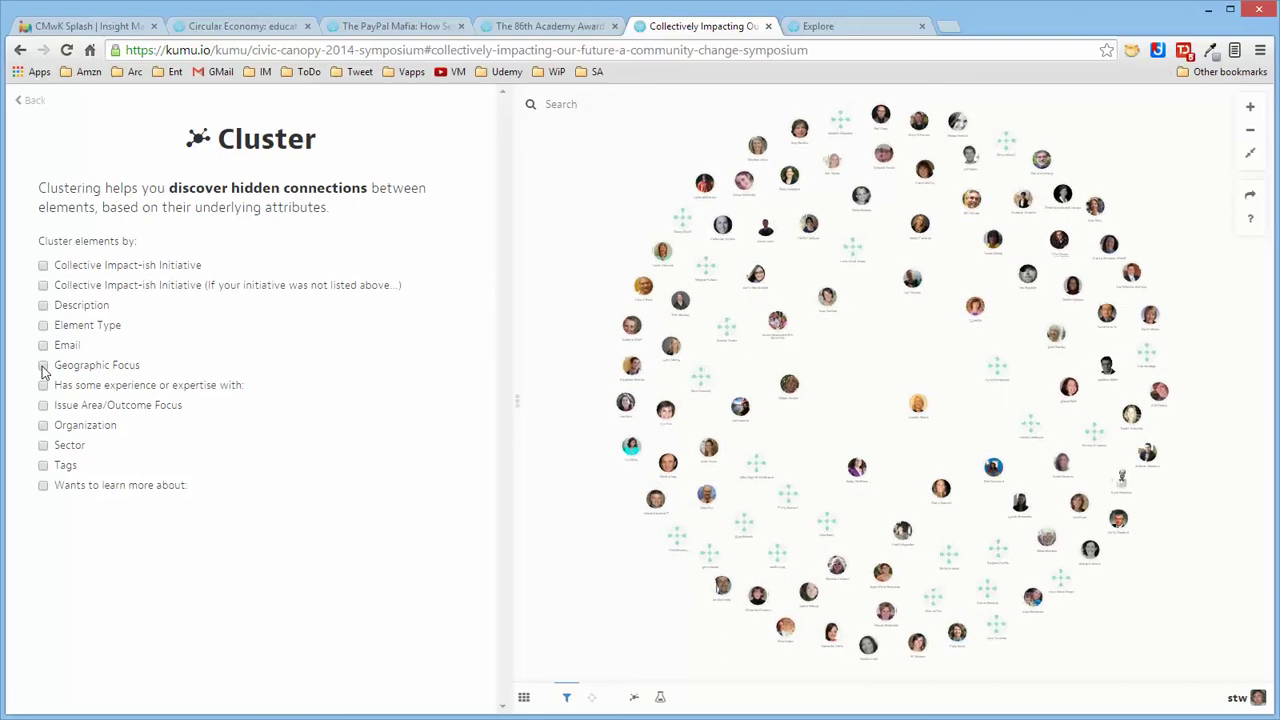
Step: Cluster the symposium map's elements by Geographic Focus and examine the Statewide, Front Range and Denver area clusters
{"action": "left_click", "coordinate": [43, 366]}
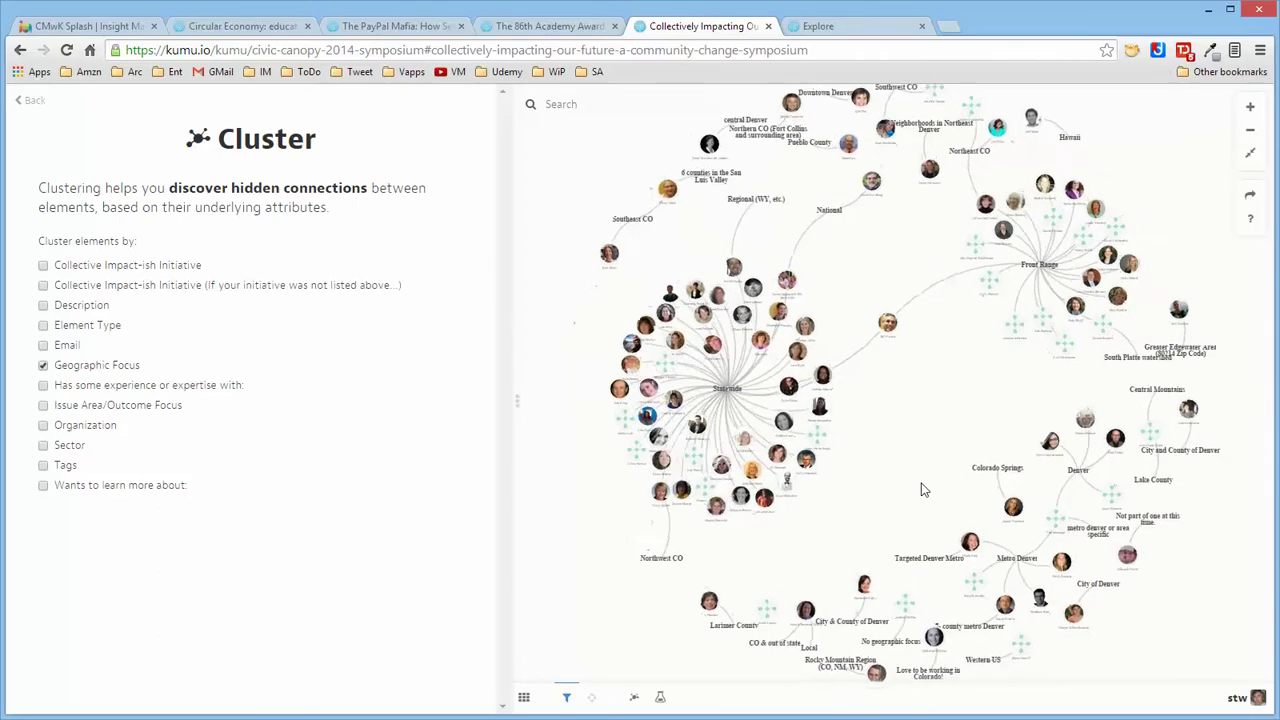
{"action": "scroll", "coordinate": [922, 490], "scroll_direction": "up", "scroll_amount": 3}
{"action": "left_click_drag", "start_coordinate": [920, 409], "coordinate": [923, 563]}
{"action": "left_click_drag", "start_coordinate": [1037, 523], "coordinate": [911, 379]}
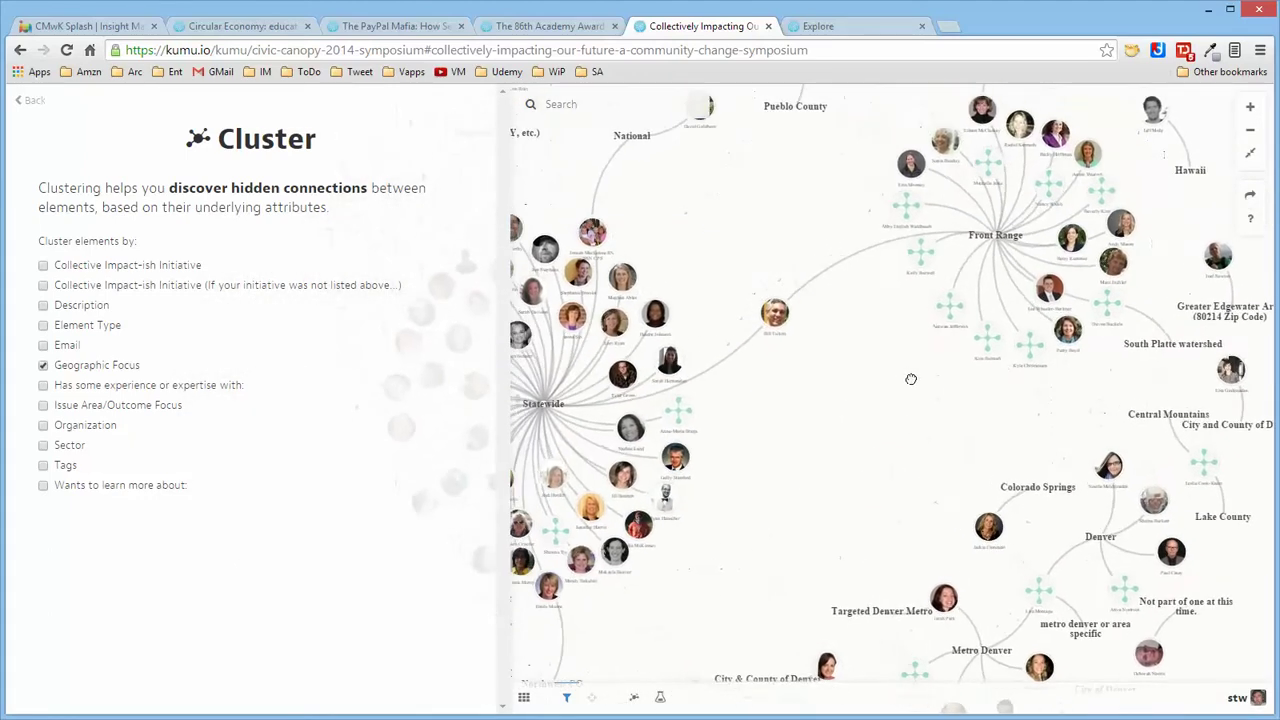
Step: Replace the Geographic Focus clustering with Issue Area/Outcome Focus and examine the Health / Well-being cluster's connections
{"action": "left_click", "coordinate": [43, 366]}
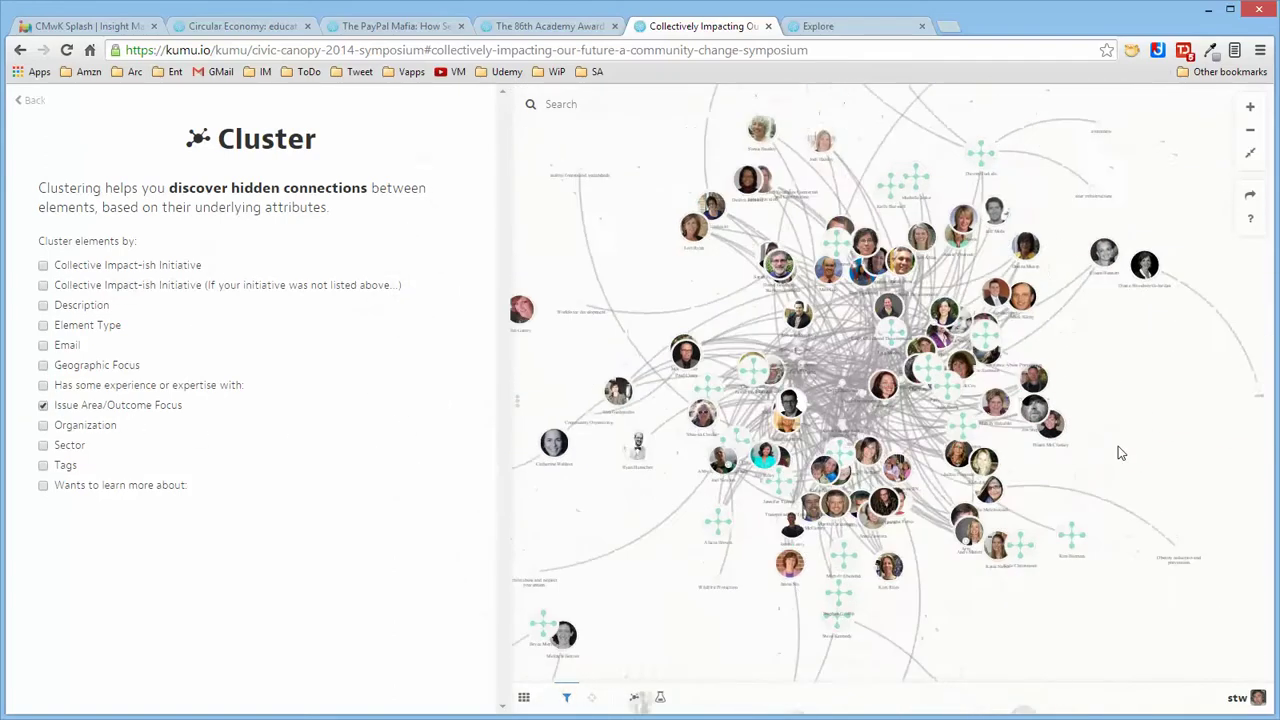
{"action": "scroll", "coordinate": [1000, 438], "scroll_direction": "up", "scroll_amount": 5}
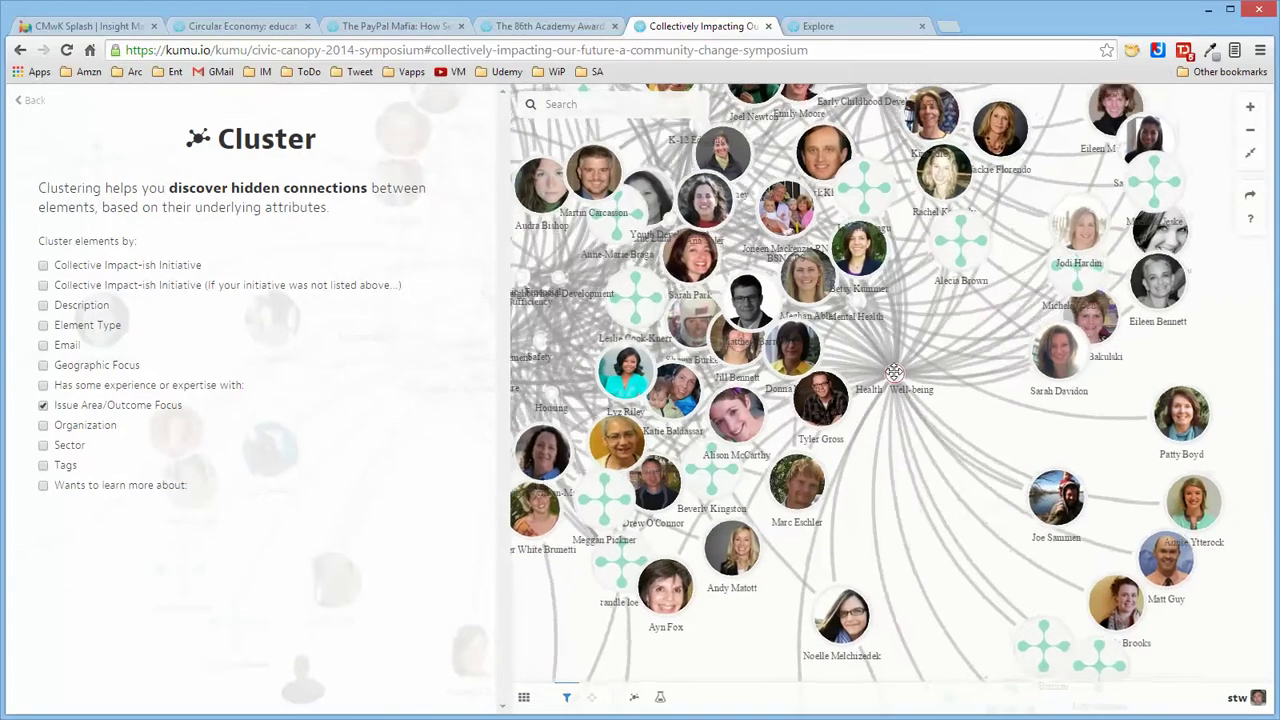
{"action": "left_click", "coordinate": [889, 376]}
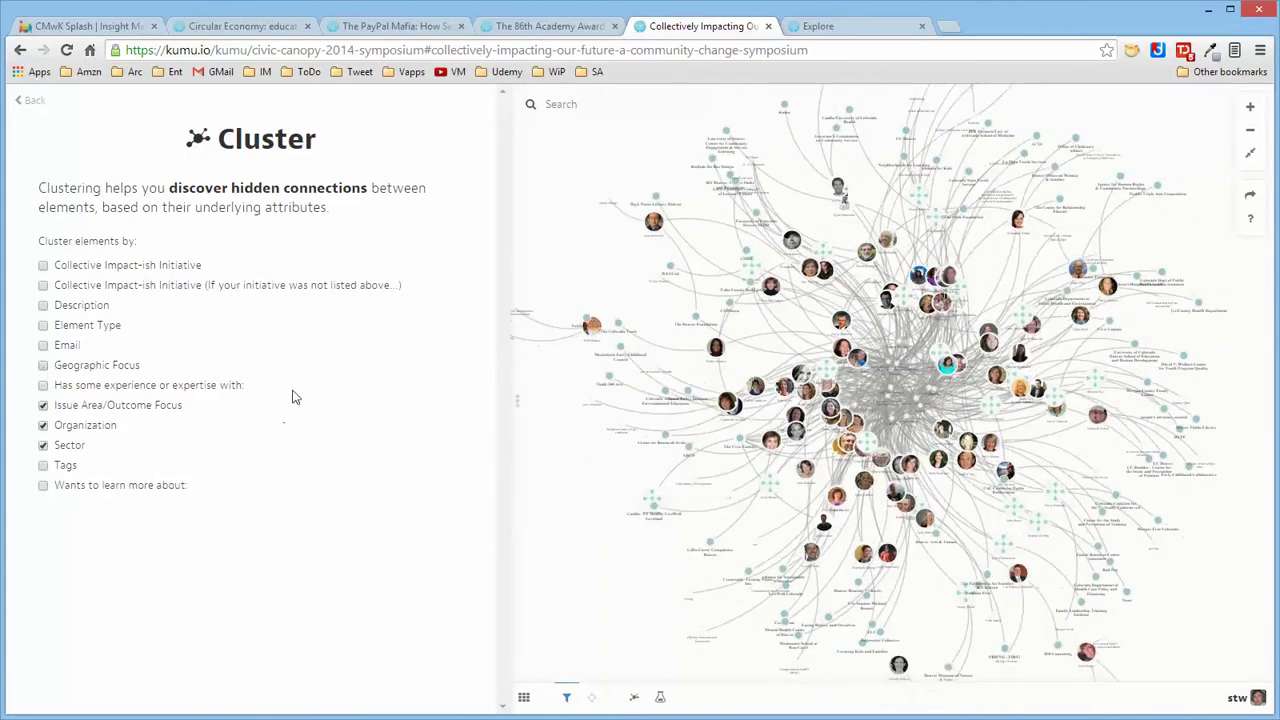
Step: Add Organization, Sector and Geographic Focus to the clustering and examine the profile attributes of one connected participant
{"action": "left_click", "coordinate": [43, 365]}
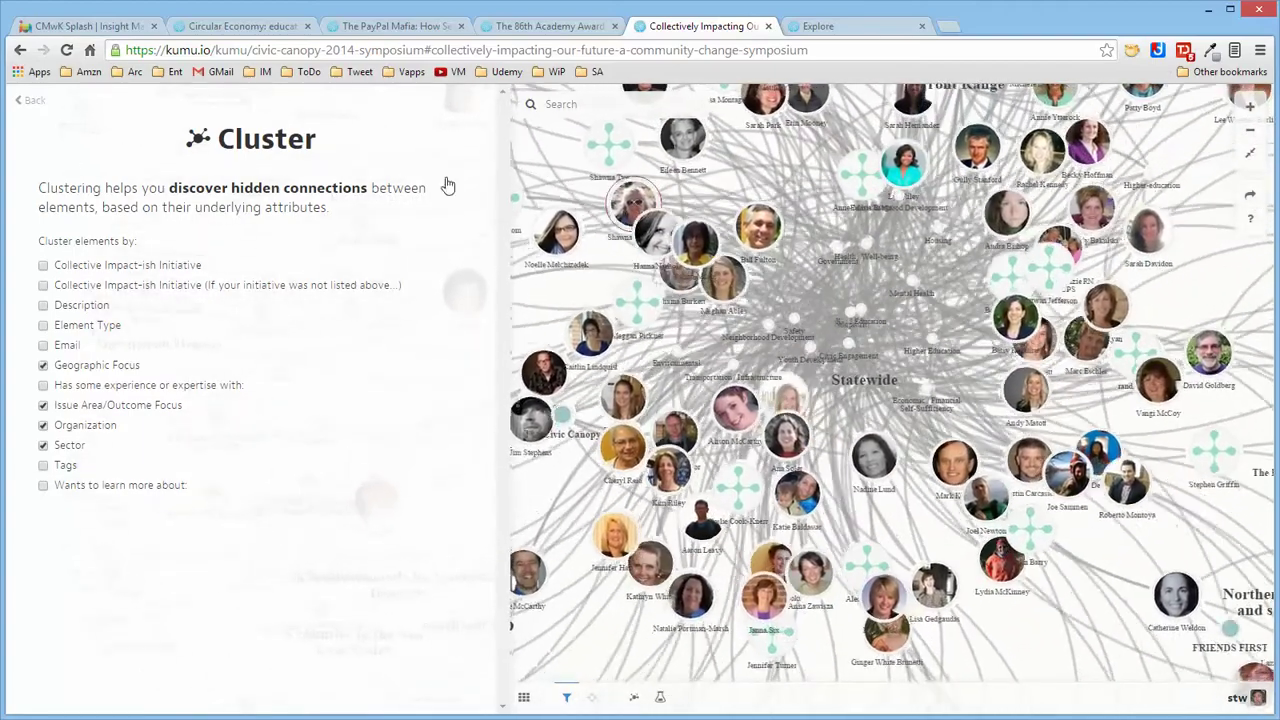
{"action": "left_click", "coordinate": [33, 104]}
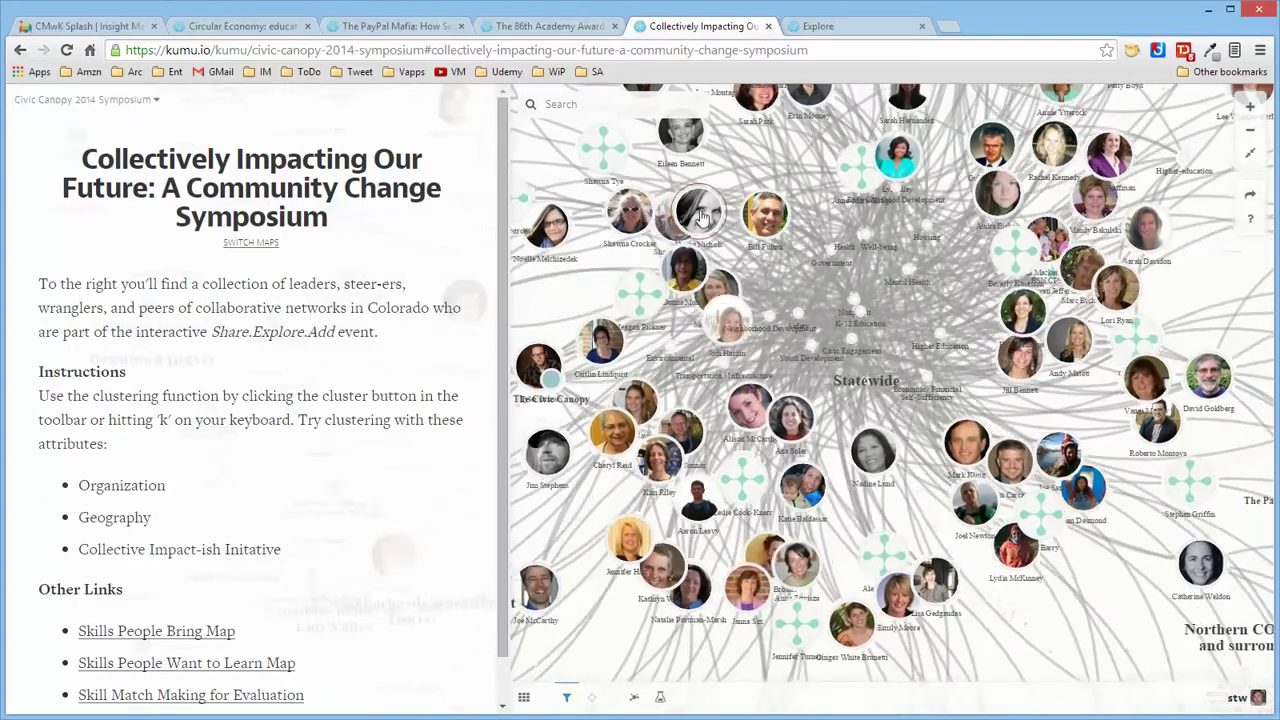
{"action": "left_click", "coordinate": [699, 212]}
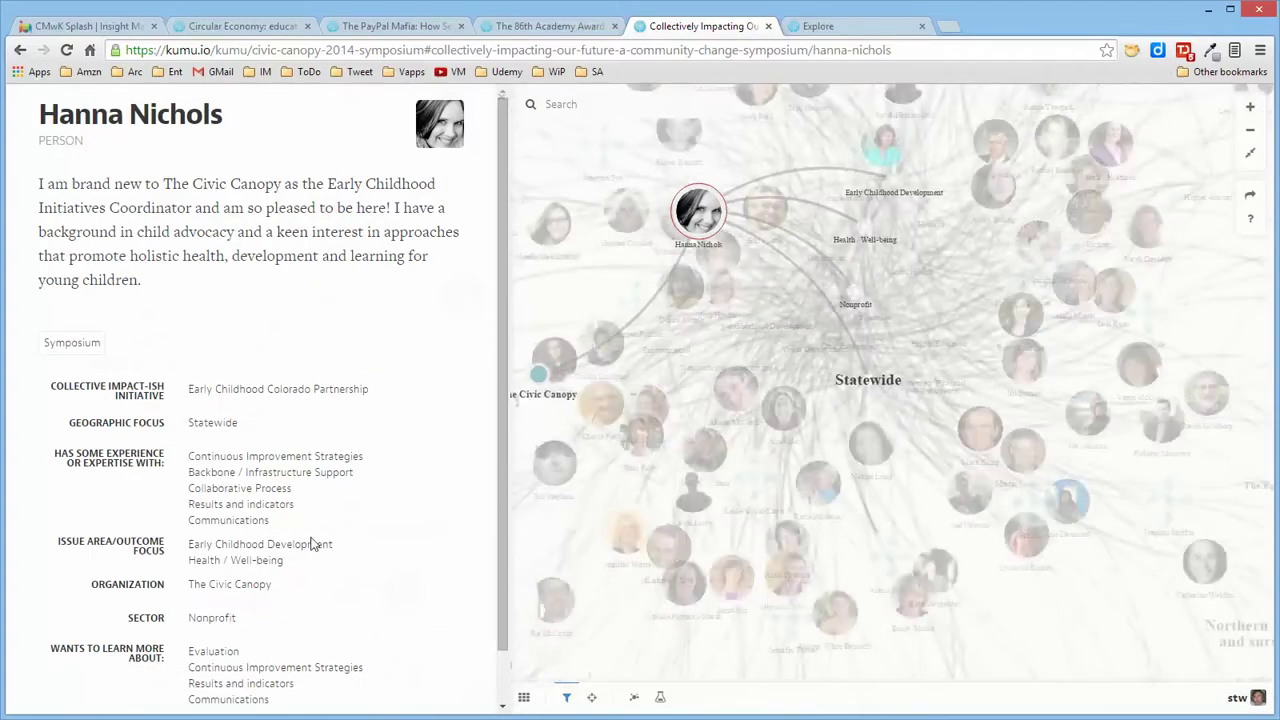
Step: Remove the Geographic Focus, Issue Area/Outcome Focus, Organization and Sector clustering and fit the whole symposium map in view
{"action": "left_click", "coordinate": [634, 699]}
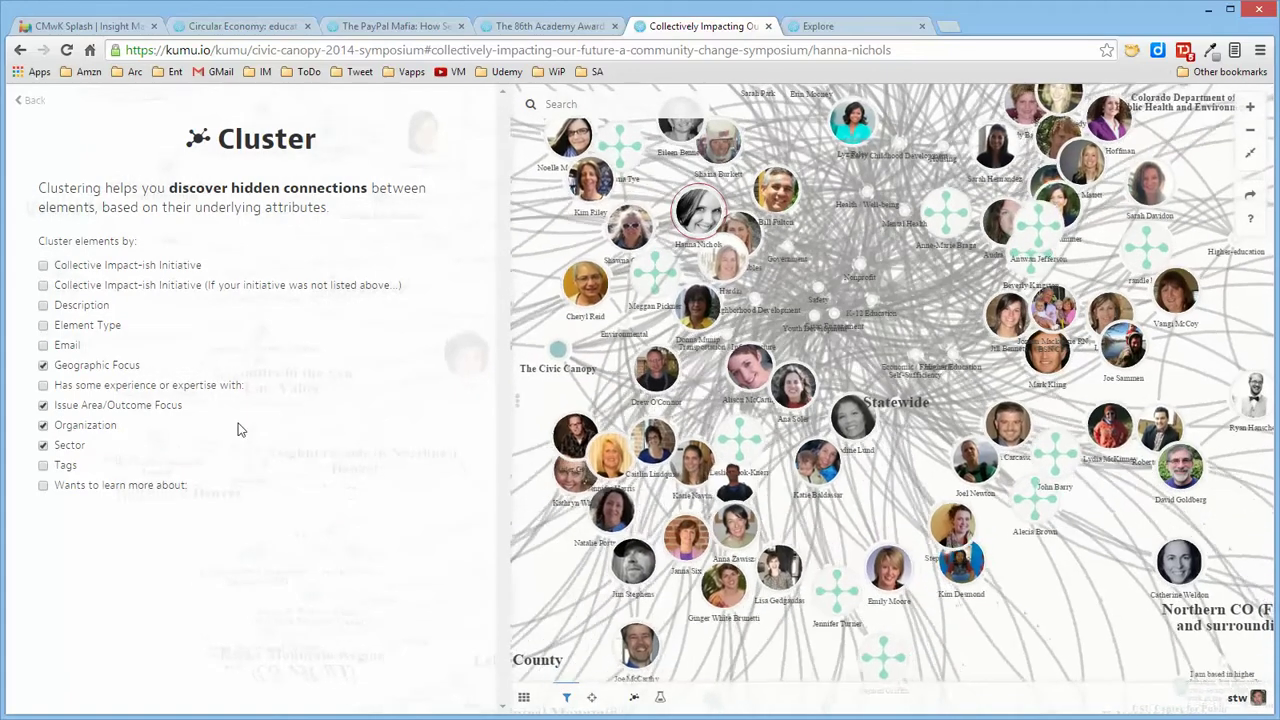
{"action": "left_click", "coordinate": [43, 368]}
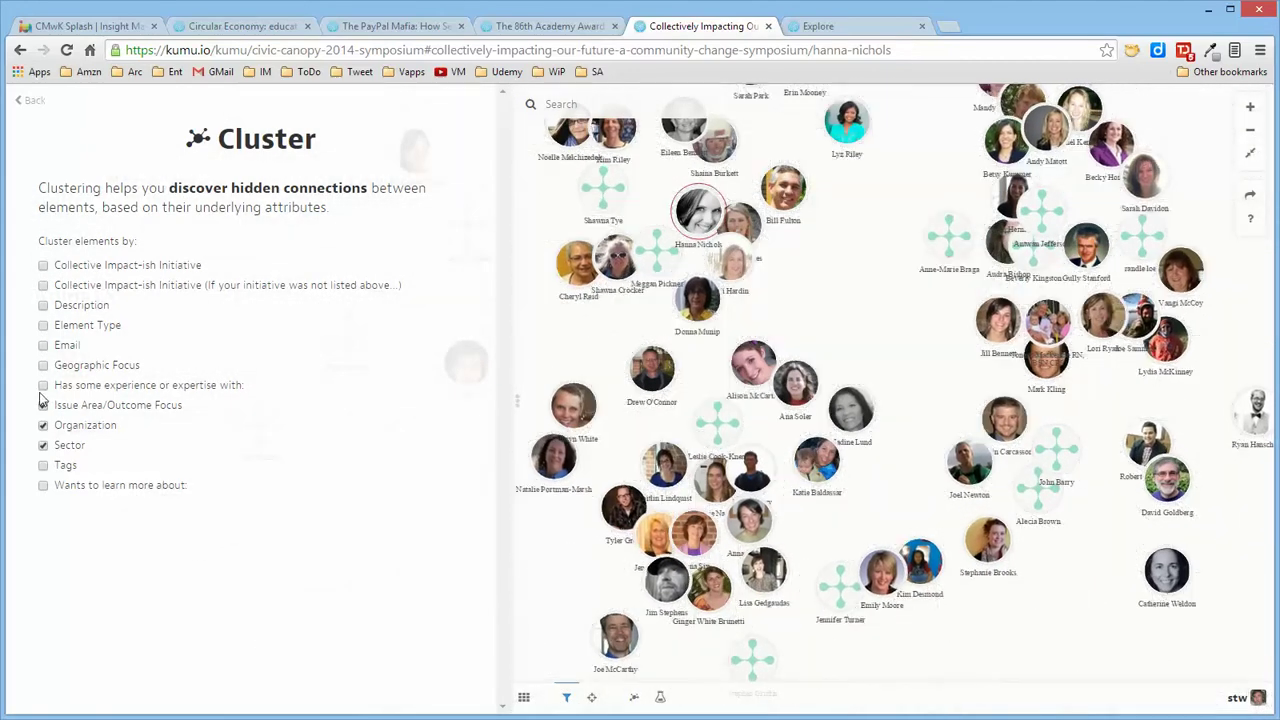
{"action": "left_click", "coordinate": [43, 406]}
{"action": "left_click", "coordinate": [43, 405]}
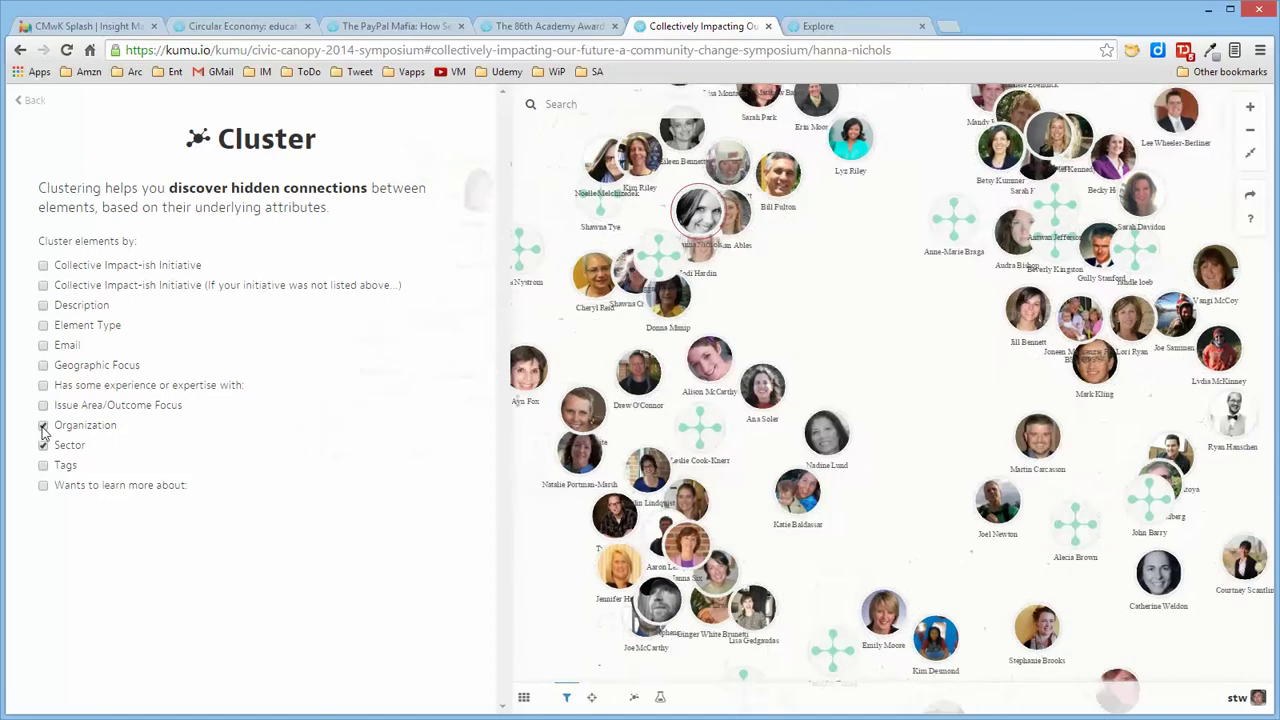
{"action": "left_click", "coordinate": [43, 445]}
{"action": "left_click", "coordinate": [43, 446]}
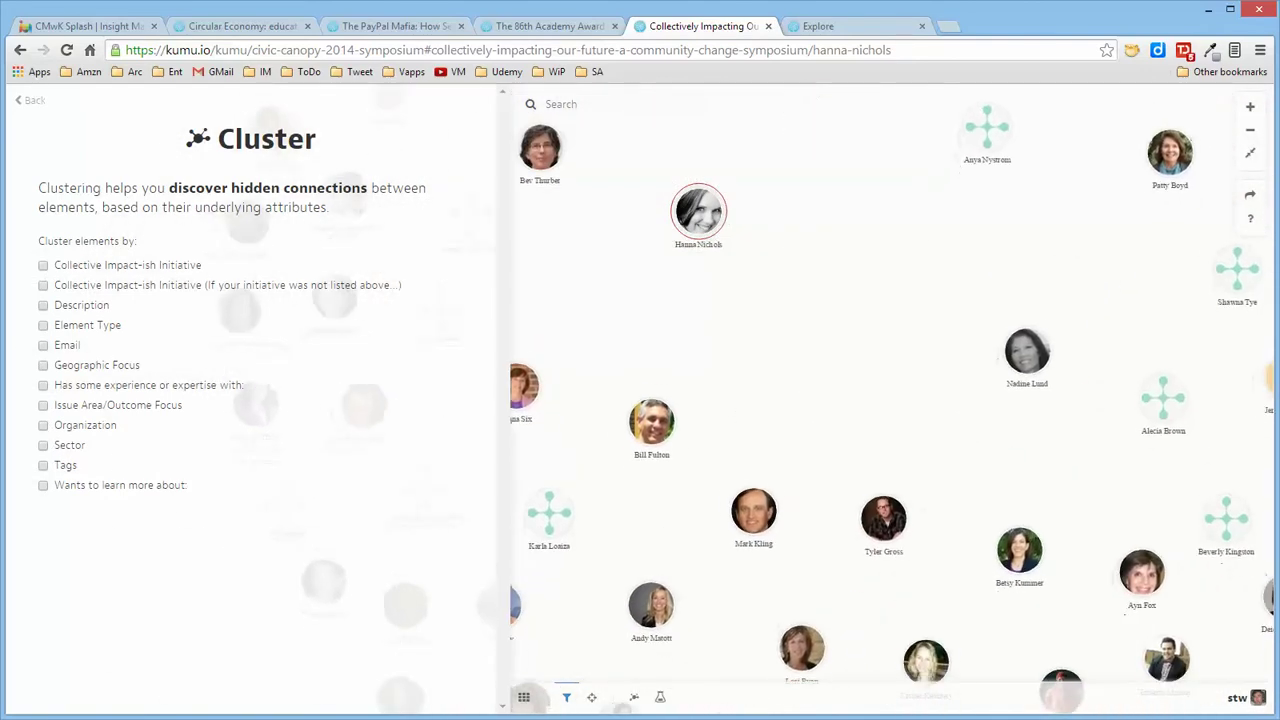
{"action": "left_click", "coordinate": [1250, 156]}
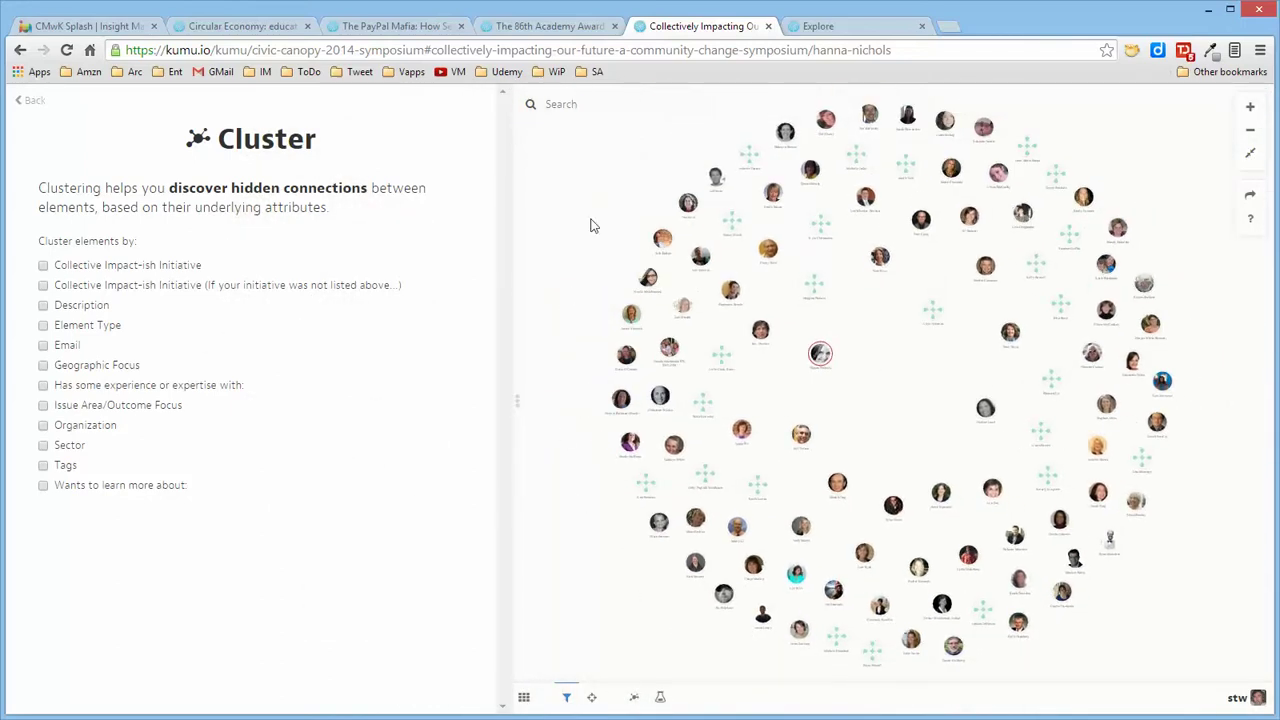
Step: Switch to Kumu's Explore page and browse the most visited public projects and the trending members
{"action": "left_click", "coordinate": [820, 26]}
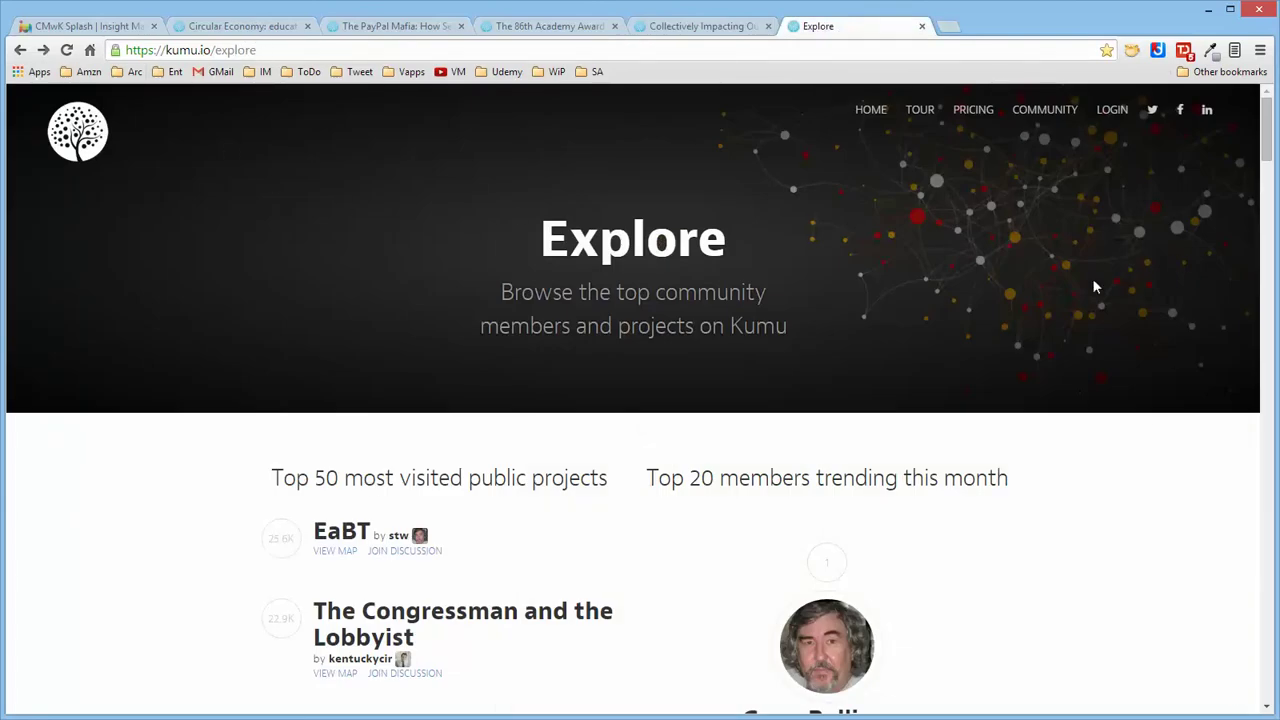
{"action": "scroll", "coordinate": [1104, 437], "scroll_direction": "down", "scroll_amount": 5}
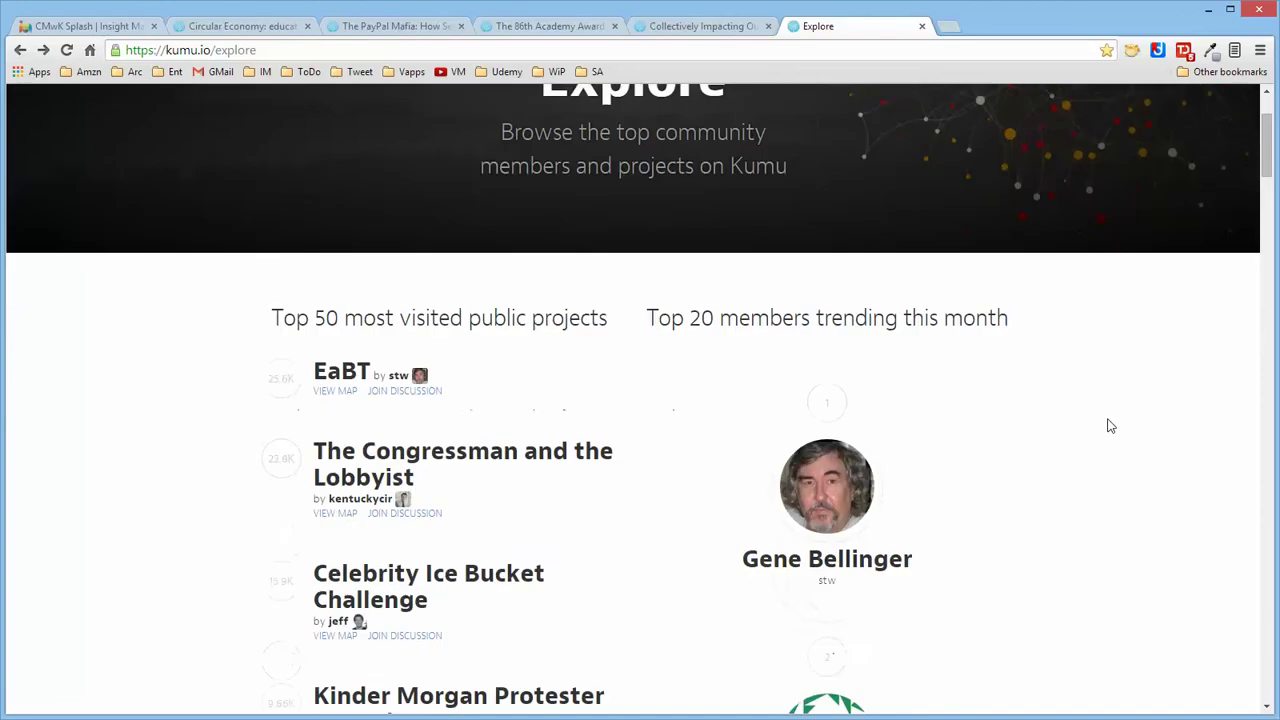
{"action": "scroll", "coordinate": [1108, 425], "scroll_direction": "down", "scroll_amount": 4}
{"action": "scroll", "coordinate": [1108, 425], "scroll_direction": "up", "scroll_amount": 3}
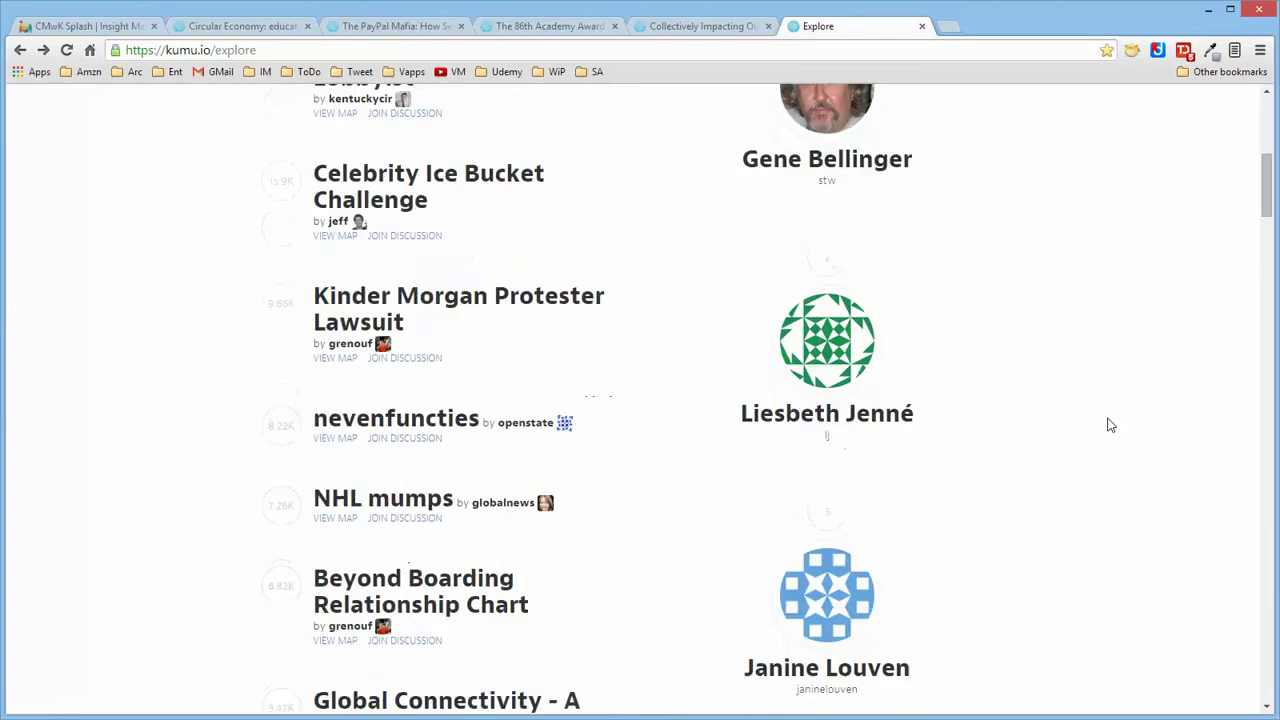
{"action": "scroll", "coordinate": [1108, 425], "scroll_direction": "up", "scroll_amount": 6}
{"action": "scroll", "coordinate": [1108, 425], "scroll_direction": "down", "scroll_amount": 2}
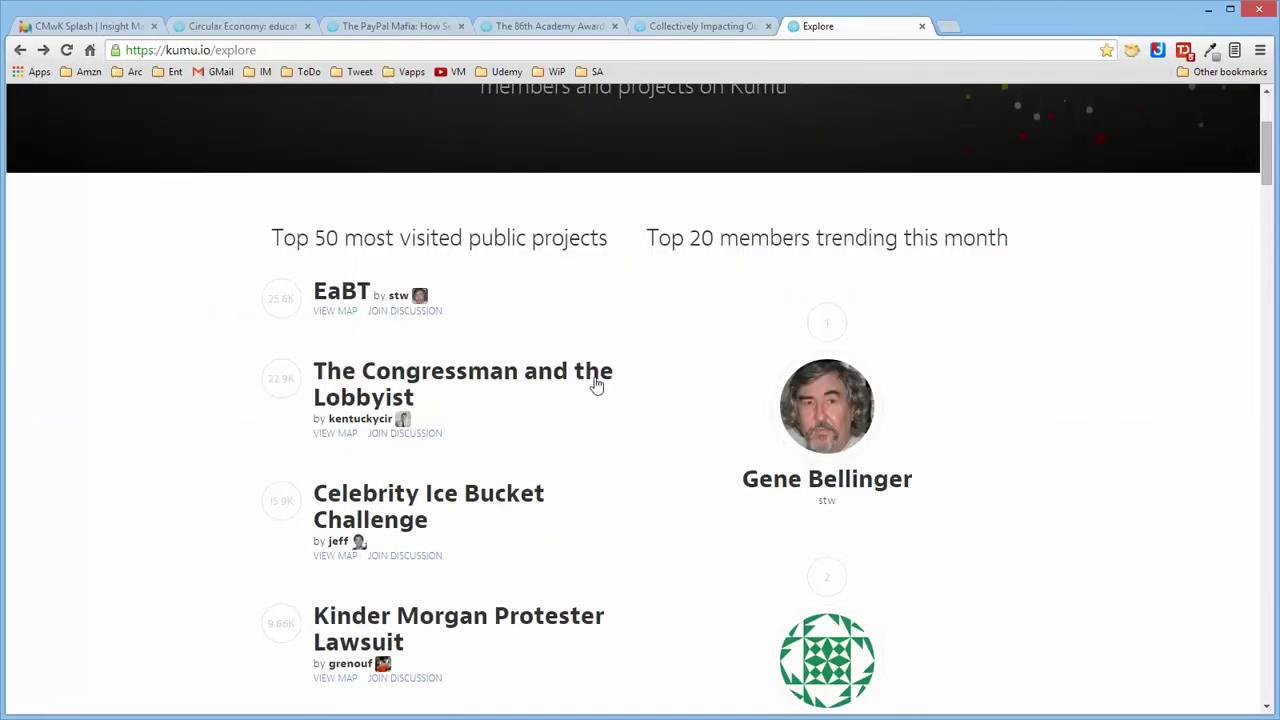
{"action": "scroll", "coordinate": [1021, 408], "scroll_direction": "down", "scroll_amount": 9}
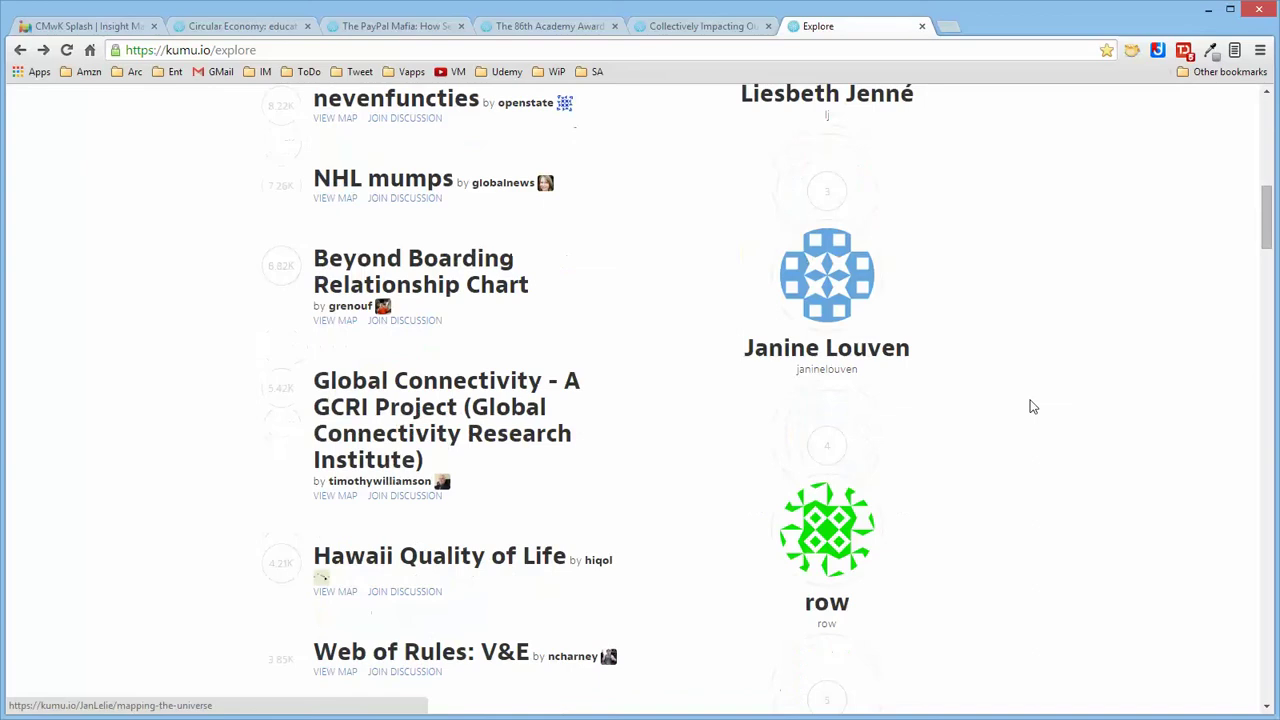
{"action": "scroll", "coordinate": [1033, 407], "scroll_direction": "down", "scroll_amount": 2}
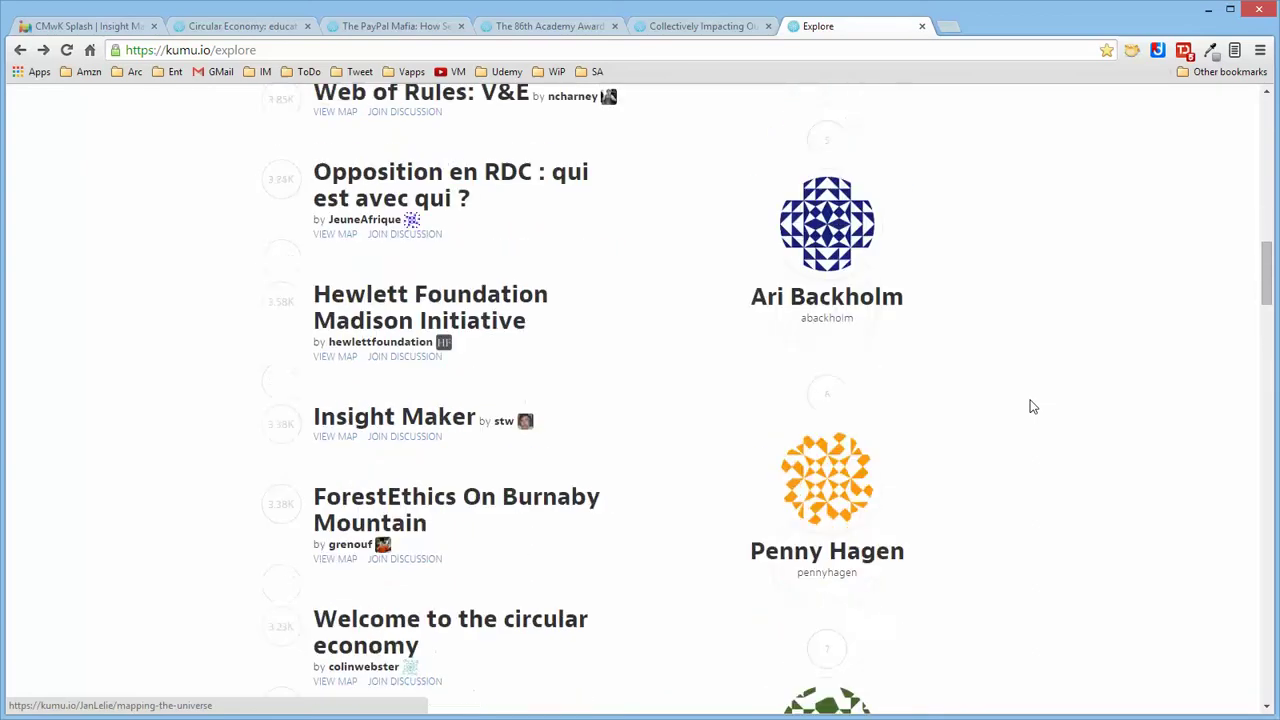
{"action": "scroll", "coordinate": [1033, 407], "scroll_direction": "down", "scroll_amount": 1}
{"action": "scroll", "coordinate": [1033, 407], "scroll_direction": "down", "scroll_amount": 6}
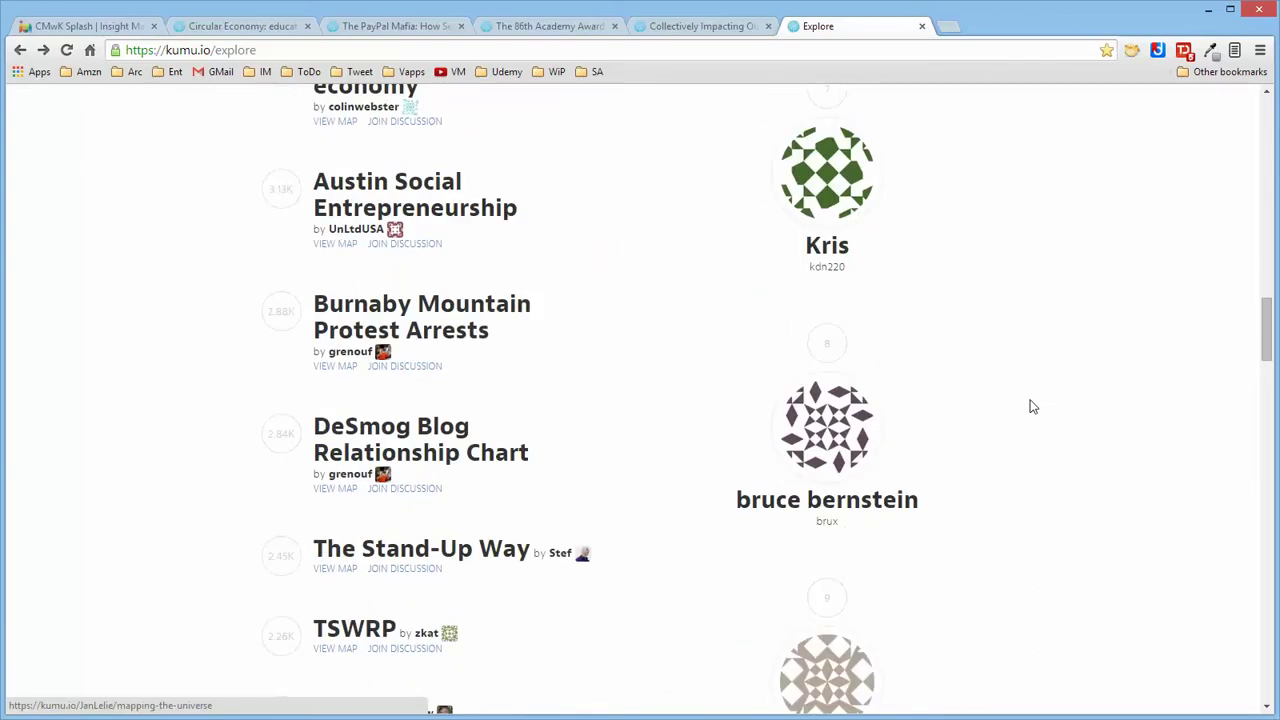
{"action": "scroll", "coordinate": [1033, 407], "scroll_direction": "up", "scroll_amount": 4}
{"action": "scroll", "coordinate": [1033, 407], "scroll_direction": "down", "scroll_amount": 2}
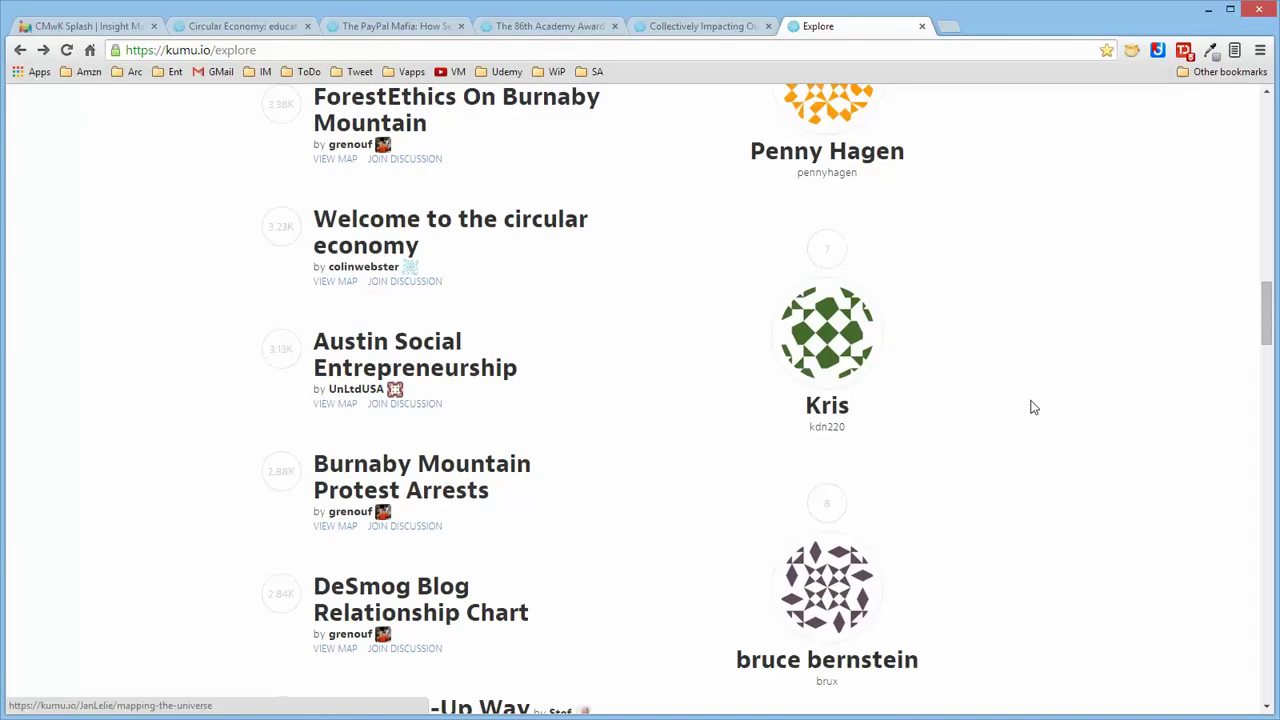
{"action": "scroll", "coordinate": [1051, 438], "scroll_direction": "up", "scroll_amount": 4}
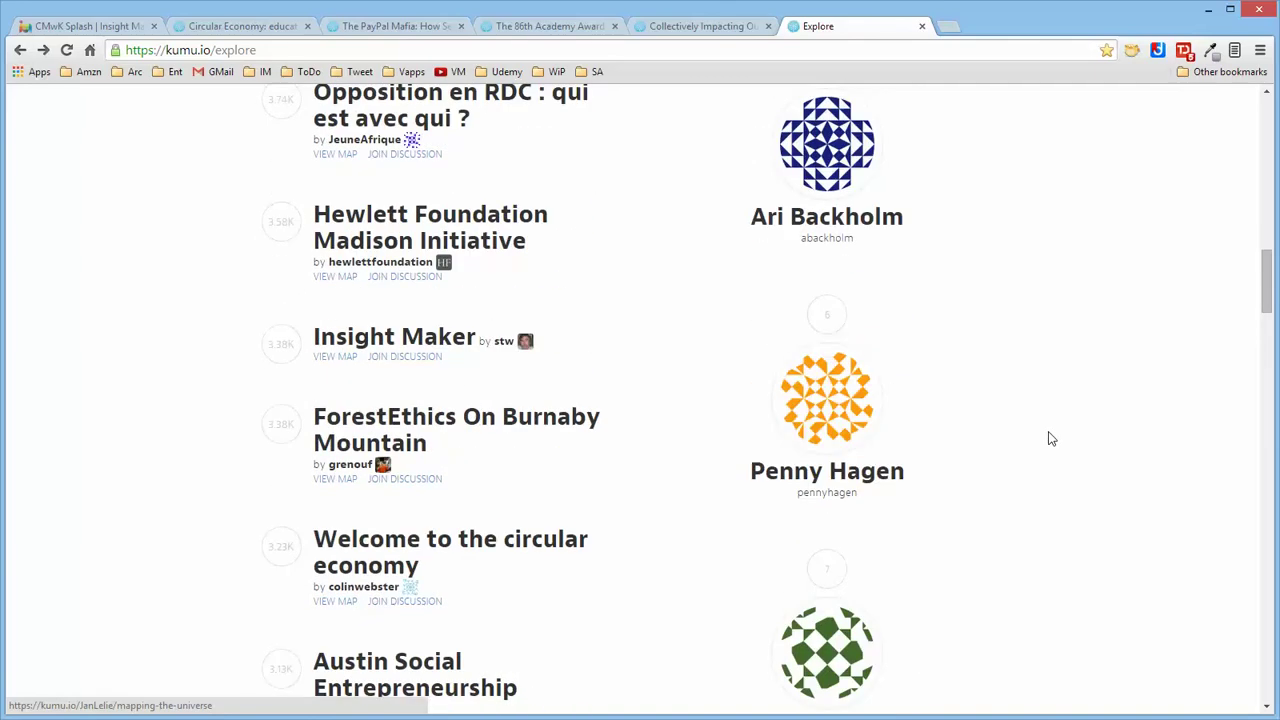
{"action": "scroll", "coordinate": [1061, 443], "scroll_direction": "down", "scroll_amount": 3}
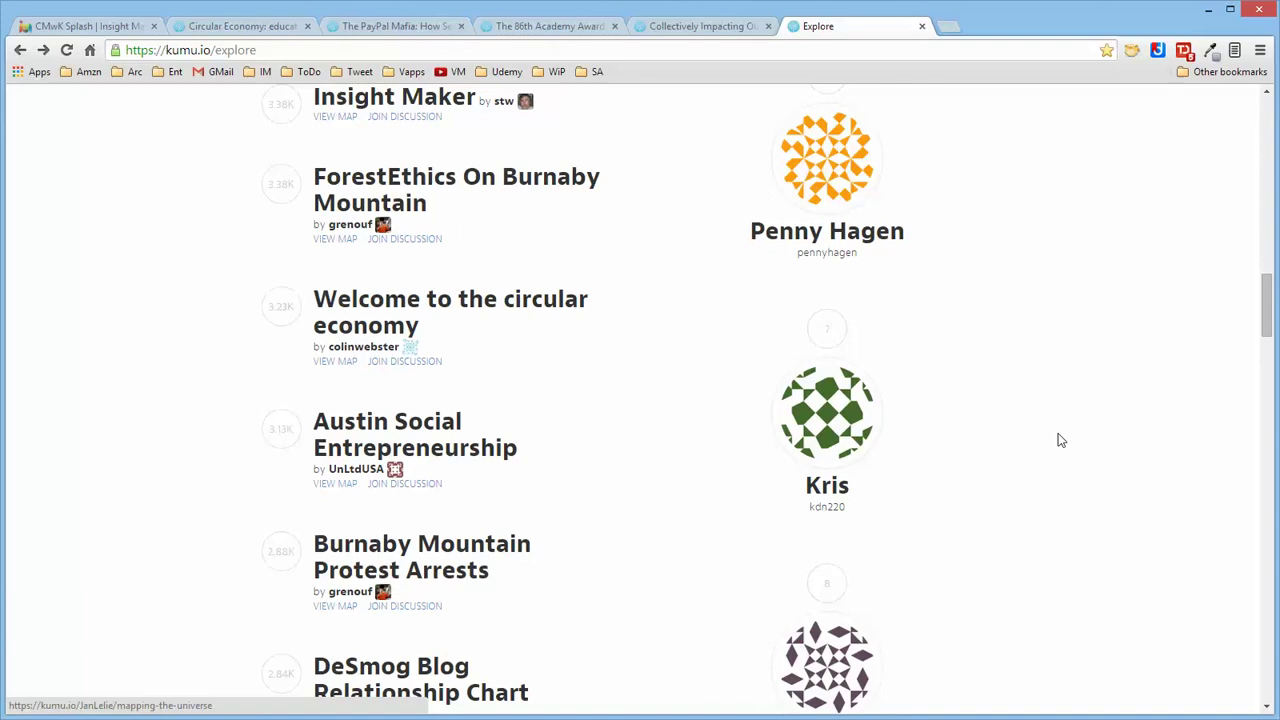
{"action": "scroll", "coordinate": [1115, 467], "scroll_direction": "up", "scroll_amount": 8}
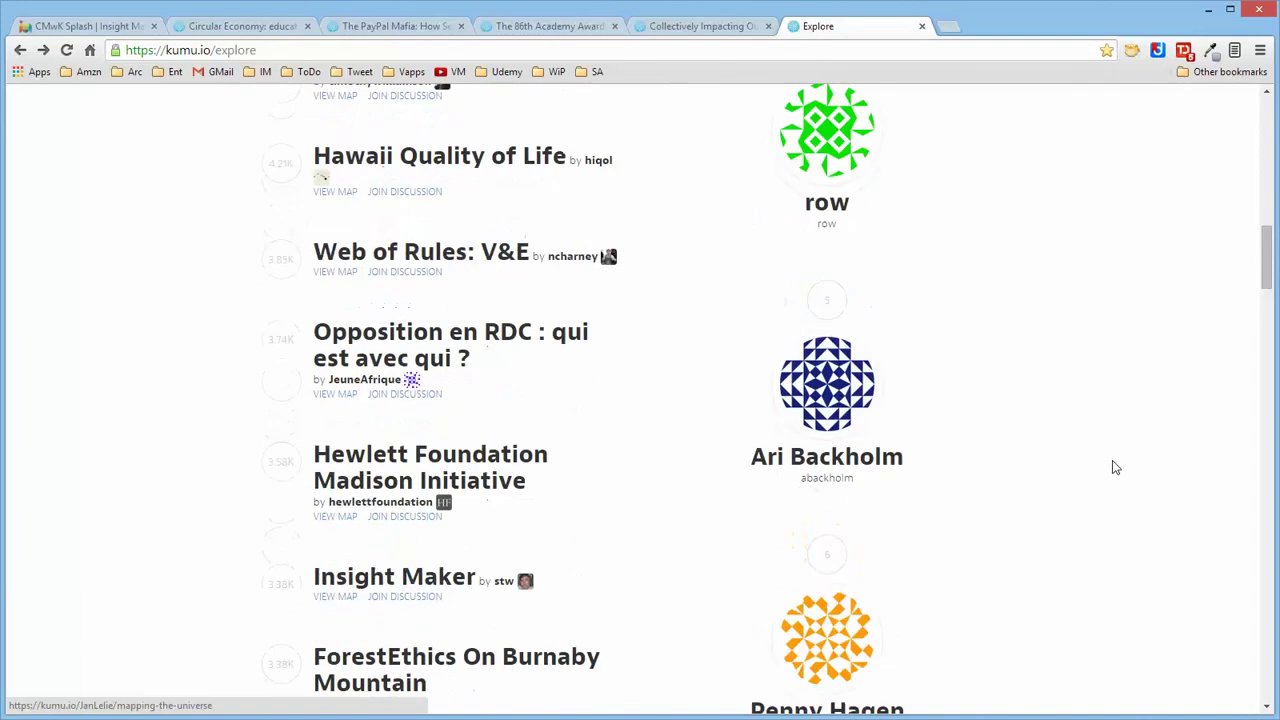
{"action": "scroll", "coordinate": [1115, 467], "scroll_direction": "up", "scroll_amount": 2}
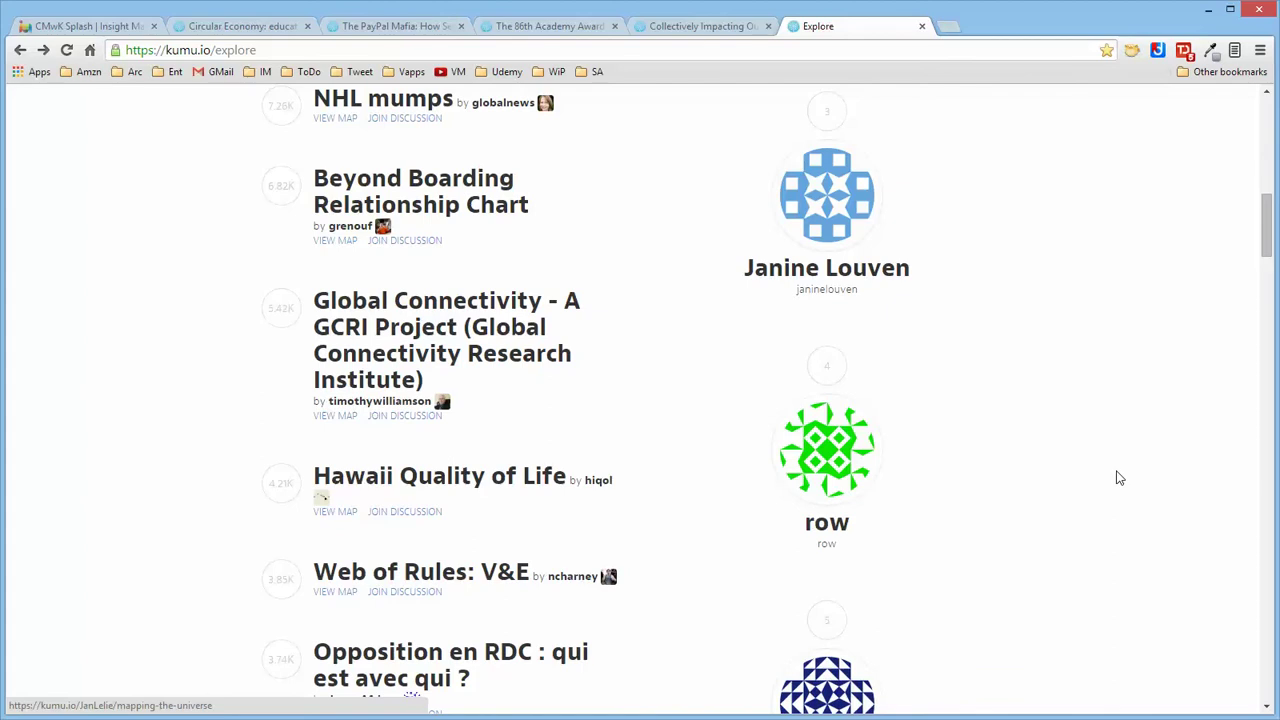
{"action": "scroll", "coordinate": [1119, 478], "scroll_direction": "up", "scroll_amount": 4}
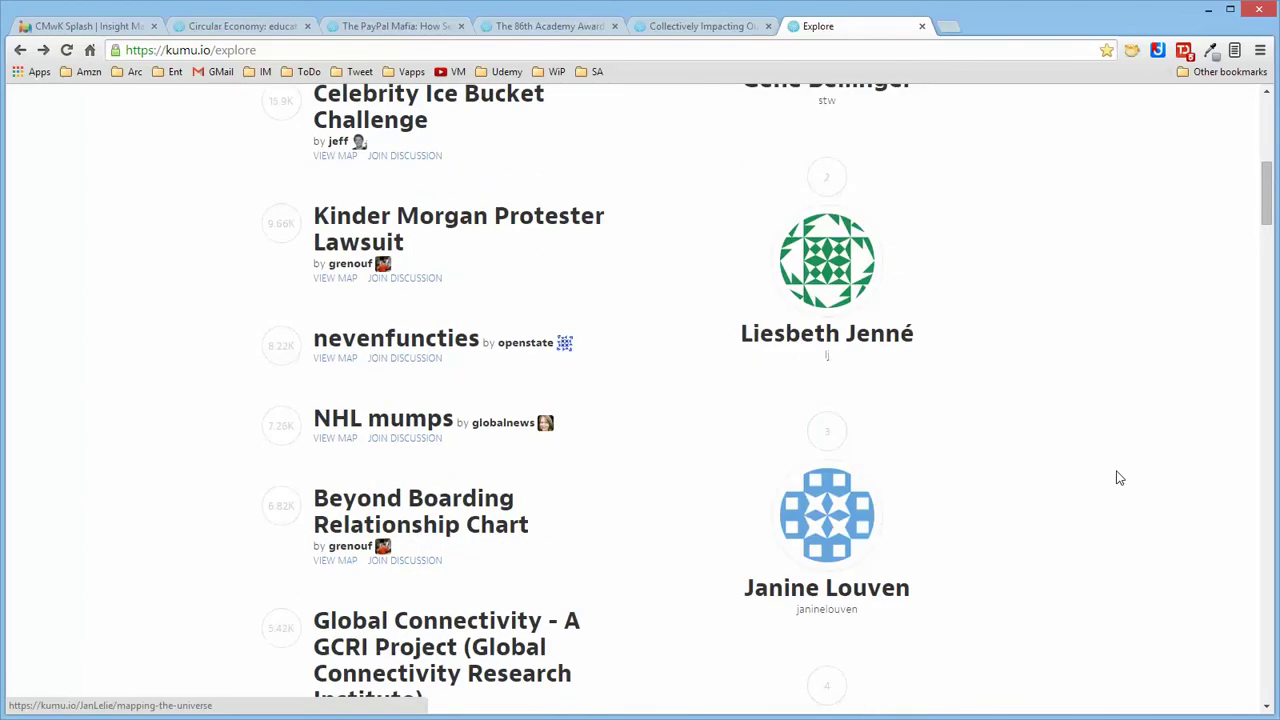
{"action": "scroll", "coordinate": [1119, 478], "scroll_direction": "down", "scroll_amount": 1}
{"action": "scroll", "coordinate": [1119, 478], "scroll_direction": "down", "scroll_amount": 2}
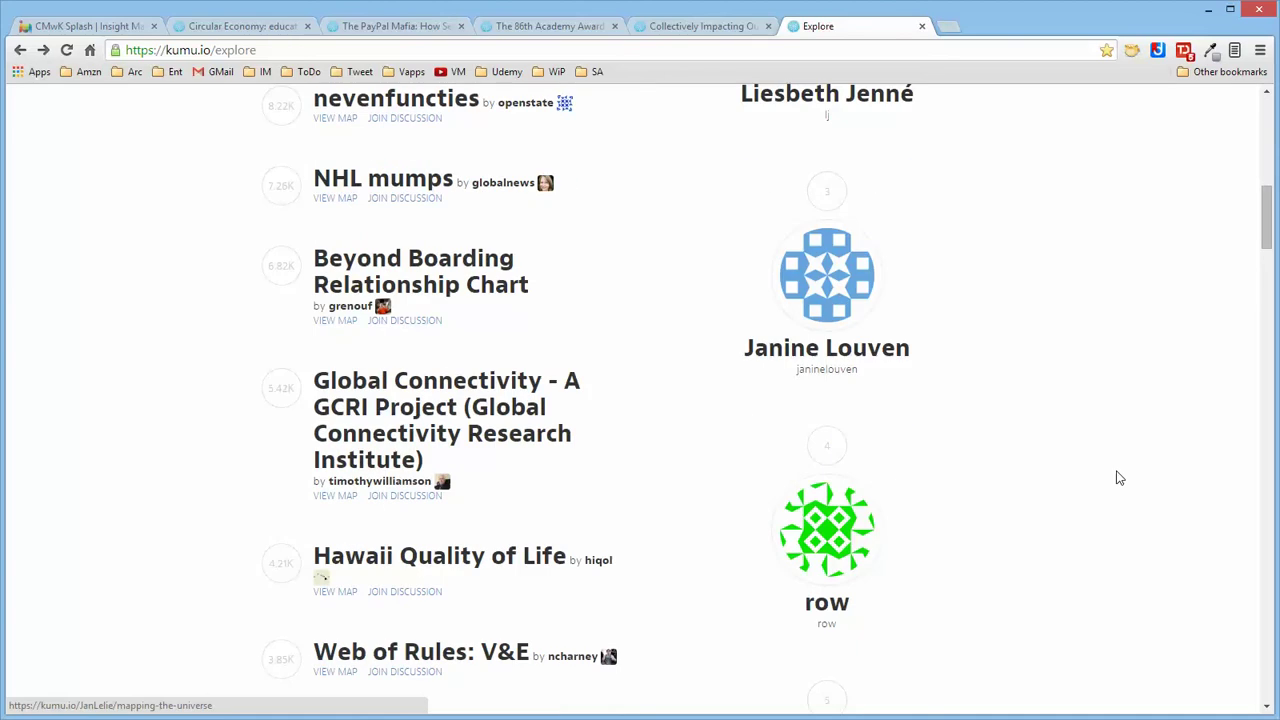
Step: Open the Beyond Boarding Relationship Chart project and examine the Beyond Boarding element's profile and its computed style properties
{"action": "left_click", "coordinate": [412, 272]}
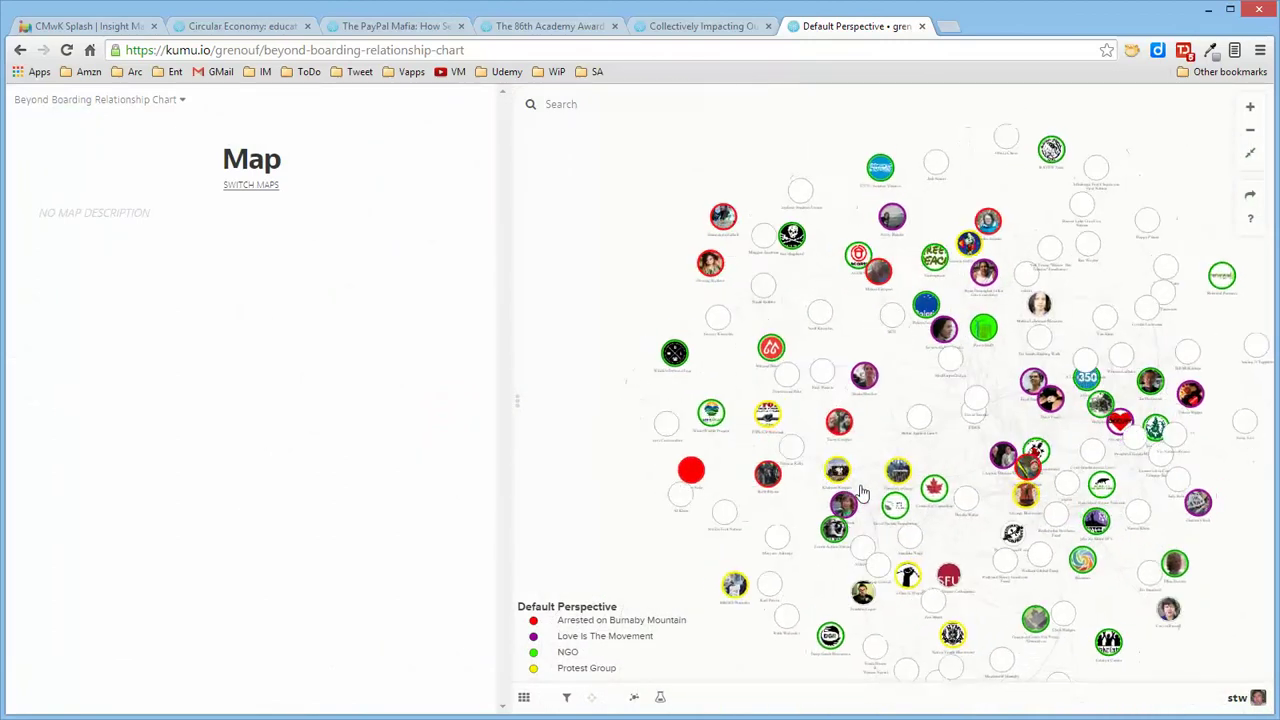
{"action": "scroll", "coordinate": [862, 493], "scroll_direction": "up", "scroll_amount": 3}
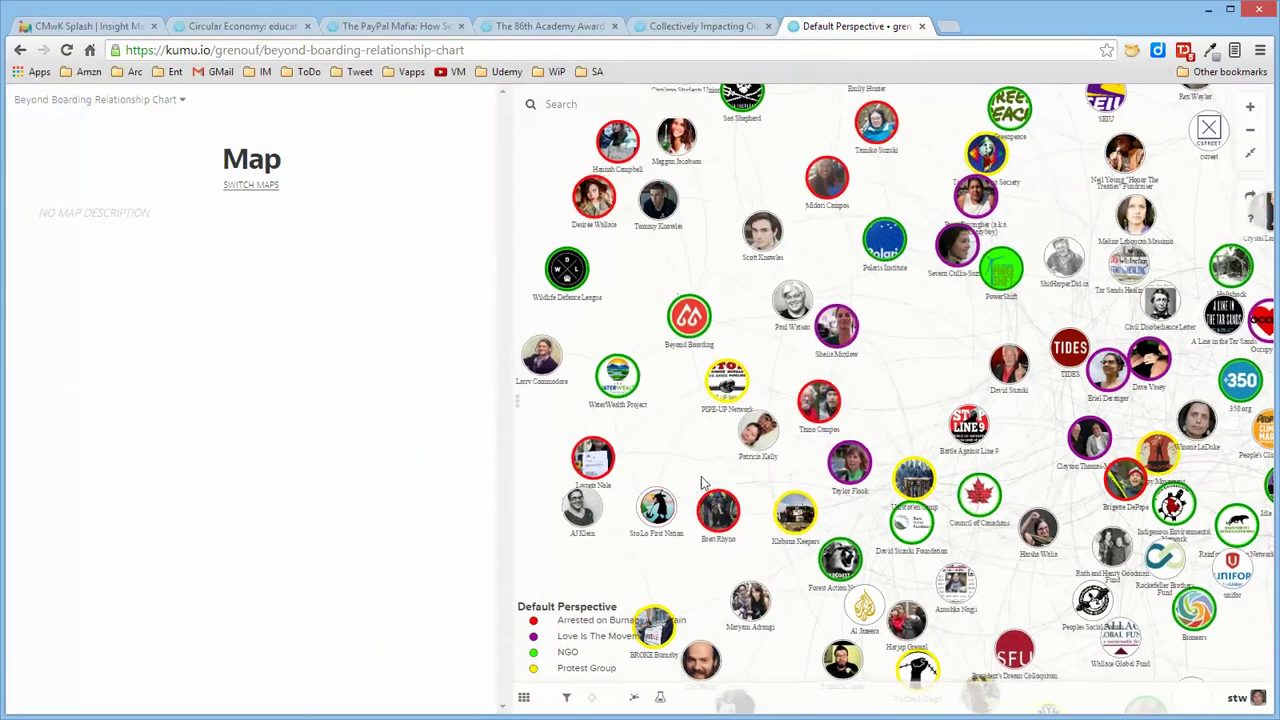
{"action": "left_click", "coordinate": [684, 322]}
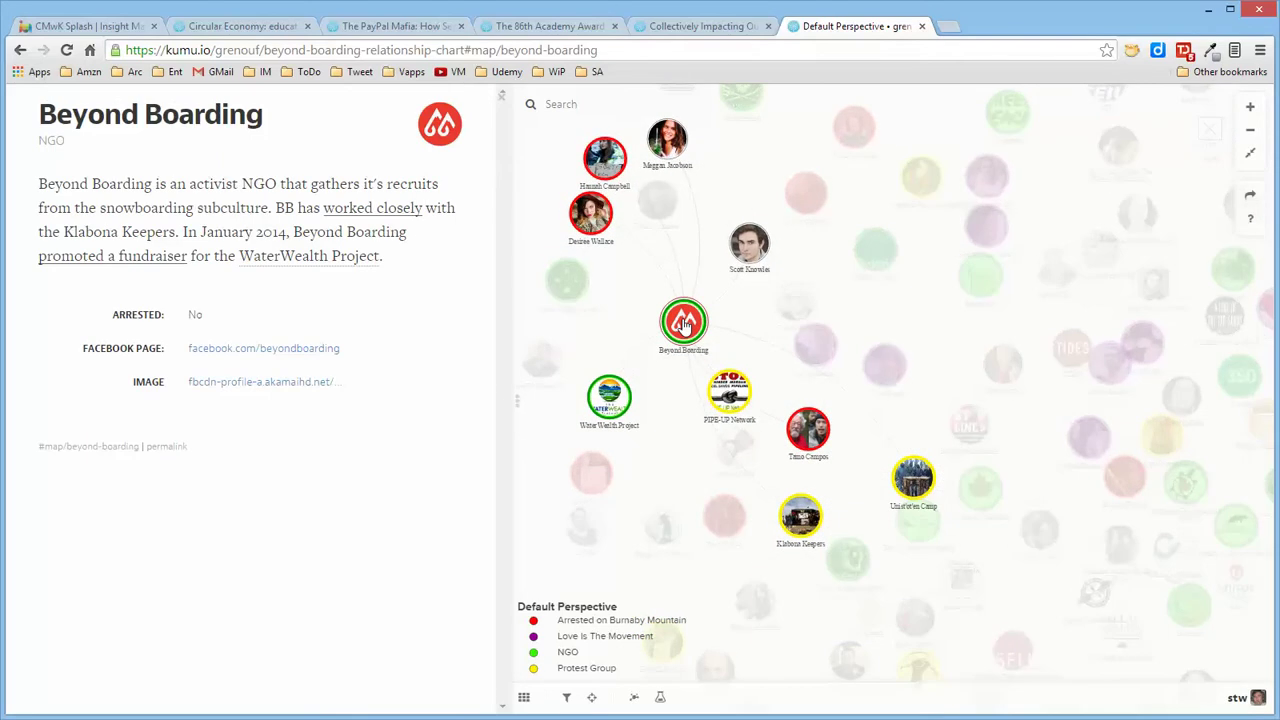
{"action": "left_click", "coordinate": [684, 326], "text": "alt"}
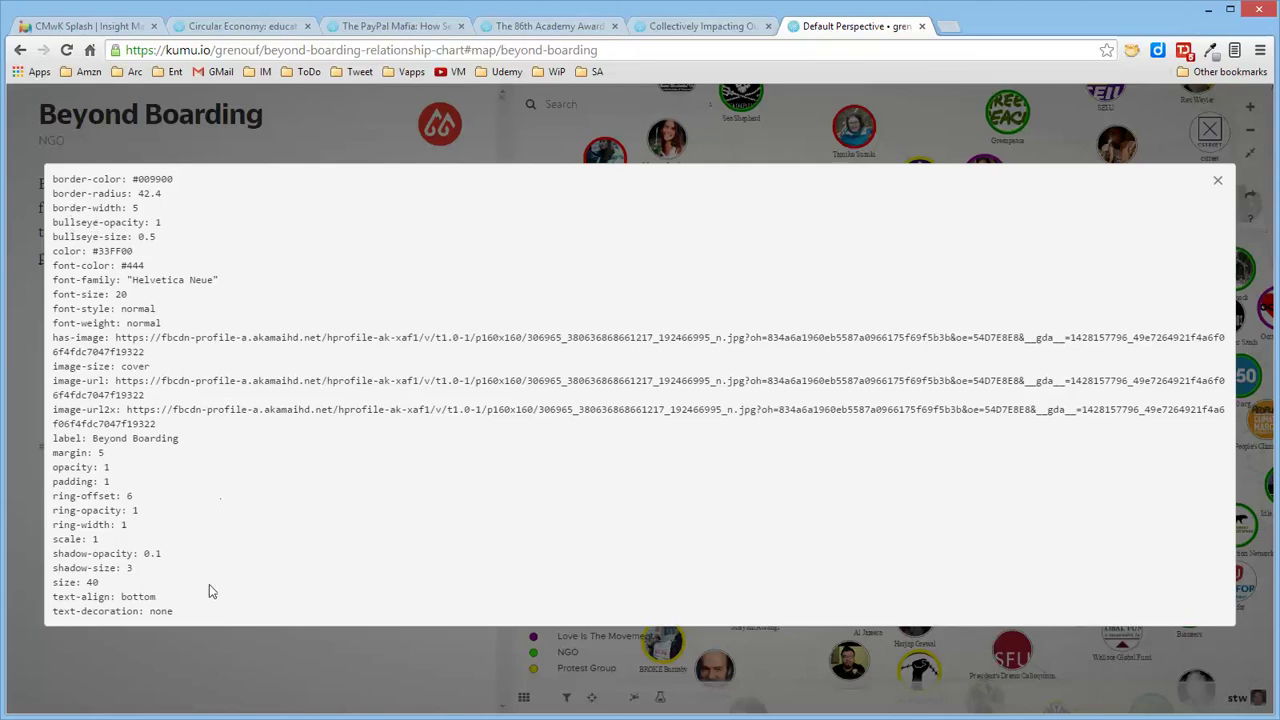
{"action": "left_click", "coordinate": [405, 690]}
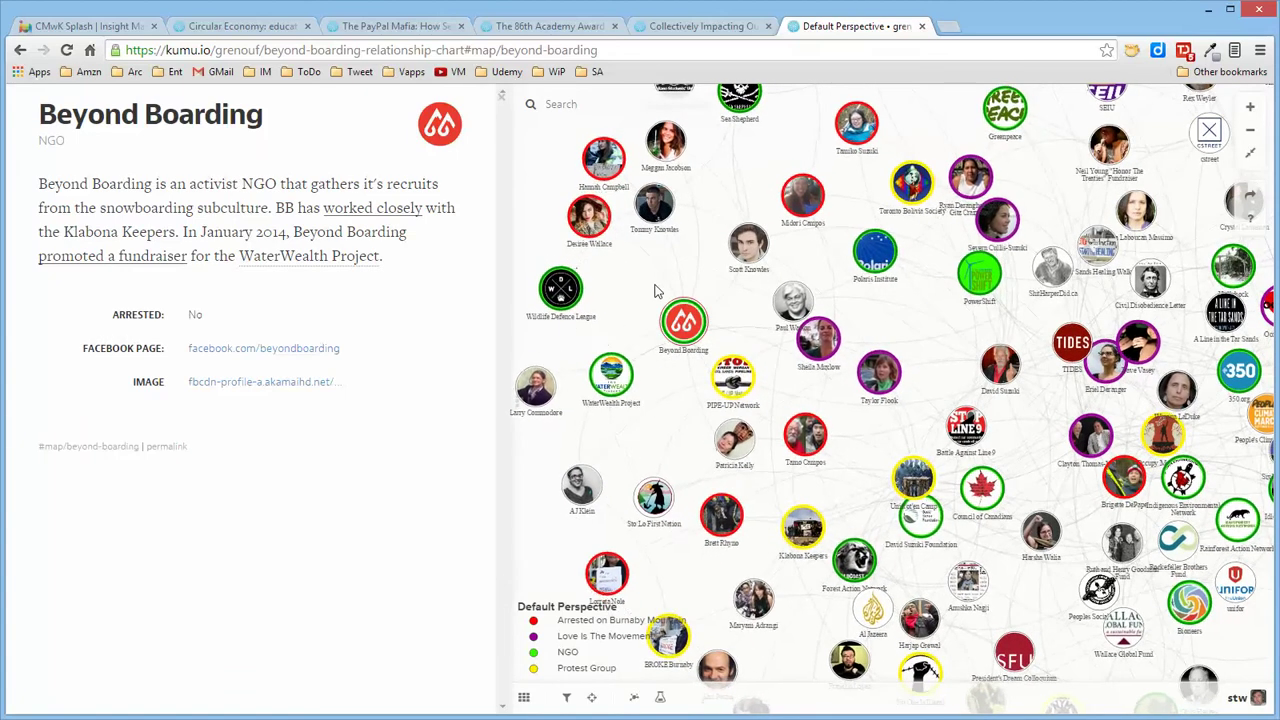
Step: Deselect the Beyond Boarding element, examine the map's Default Perspective code, and close the code view
{"action": "left_click", "coordinate": [637, 299]}
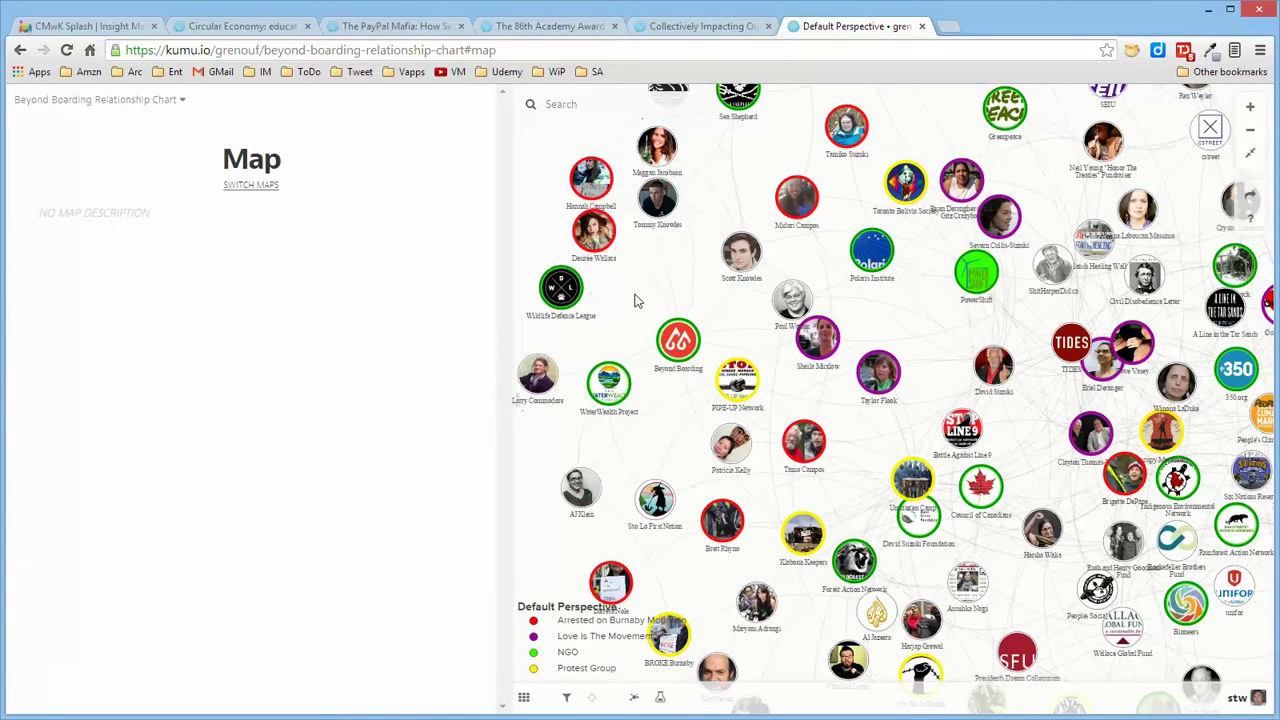
{"action": "key", "text": "p"}
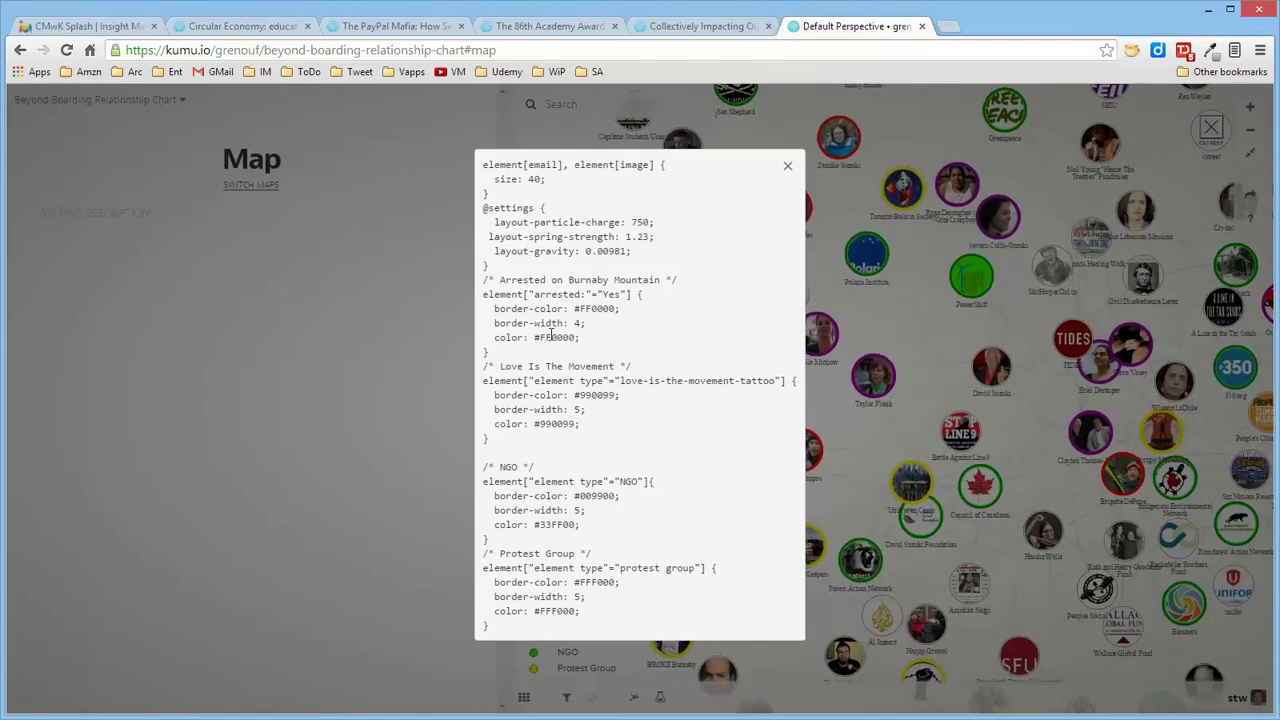
{"action": "left_click", "coordinate": [787, 165]}
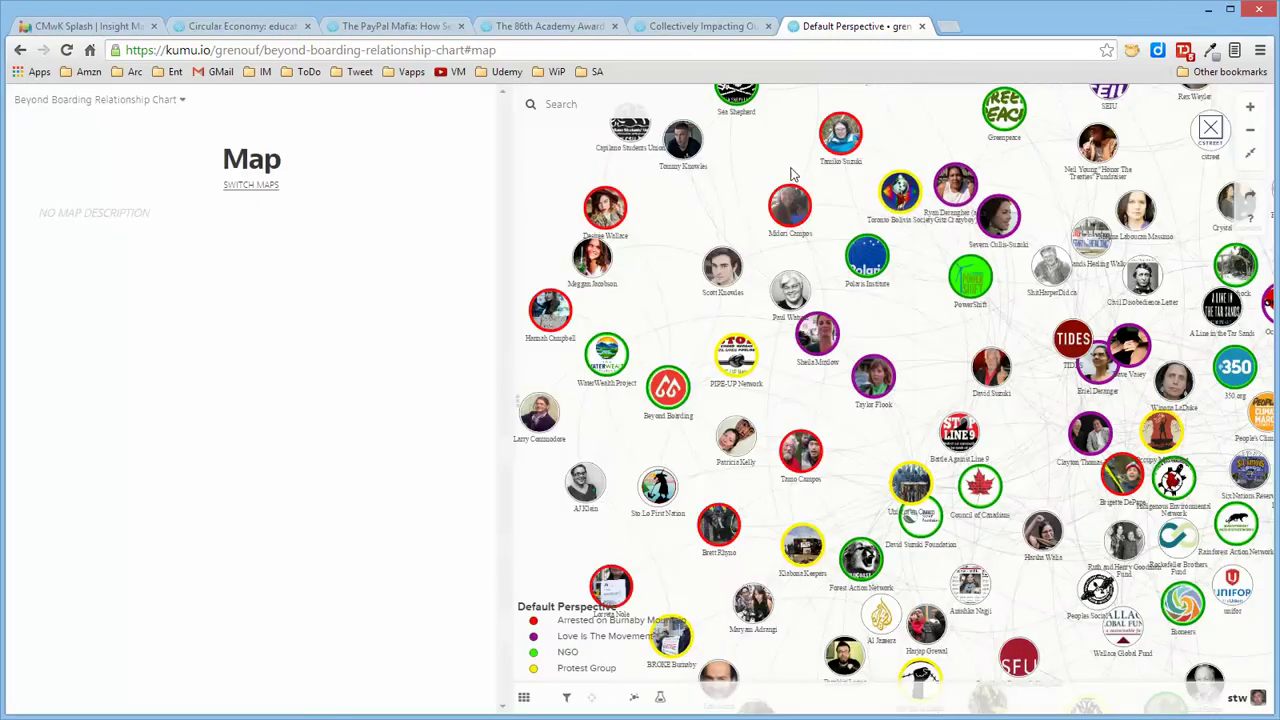
Step: Review the Beyond Boarding element's profile, compare it with the NGO rule in the Default Perspective code, and close the code view
{"action": "left_click", "coordinate": [685, 396]}
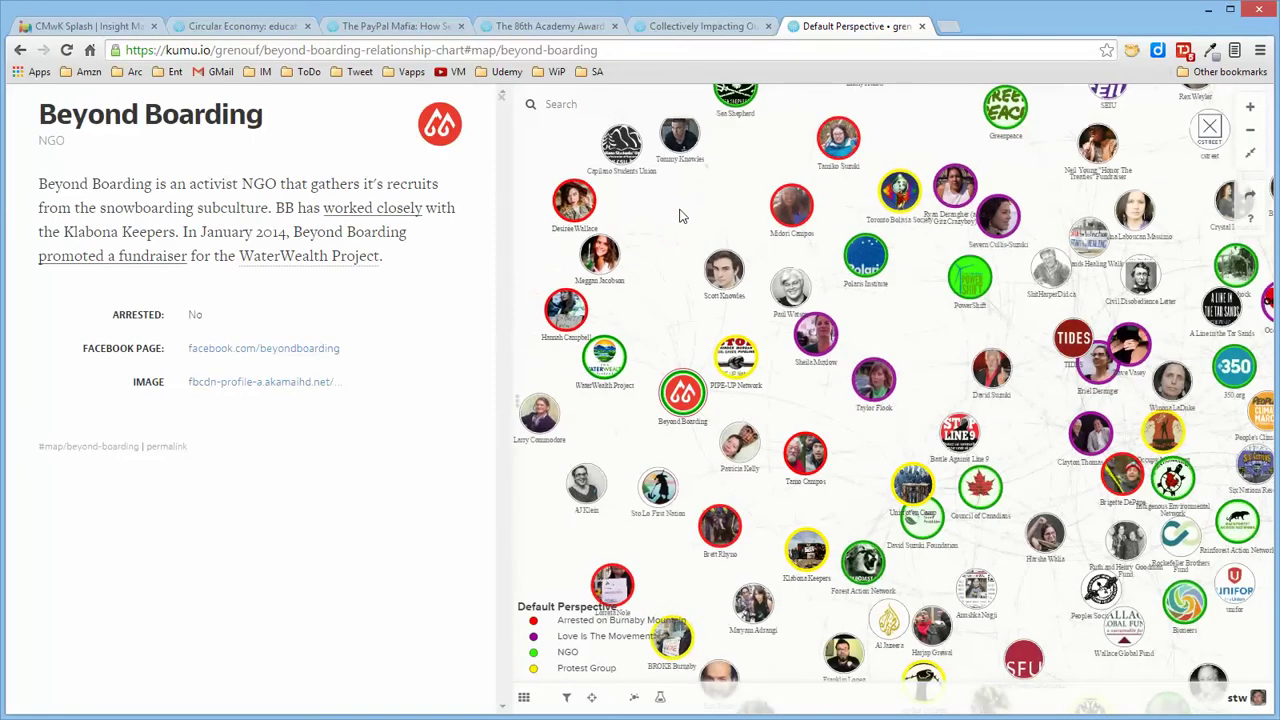
{"action": "left_click", "coordinate": [536, 180]}
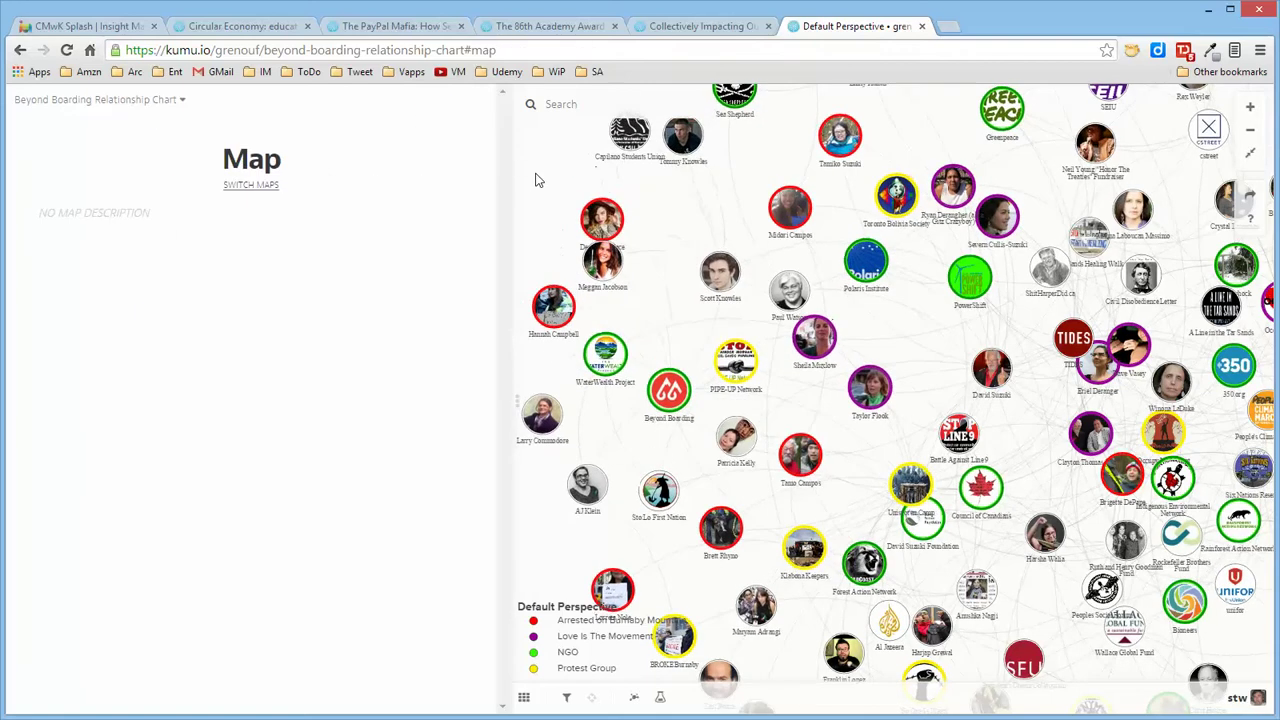
{"action": "key", "text": "p"}
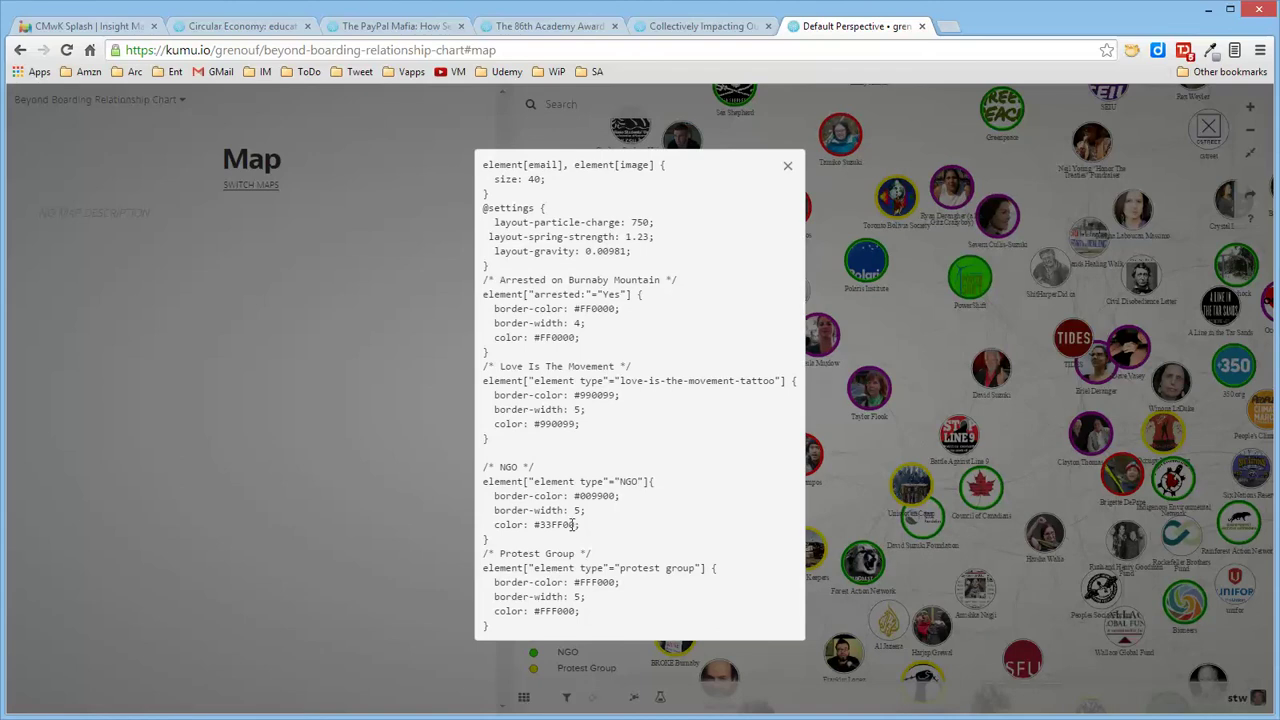
{"action": "left_click", "coordinate": [896, 322]}
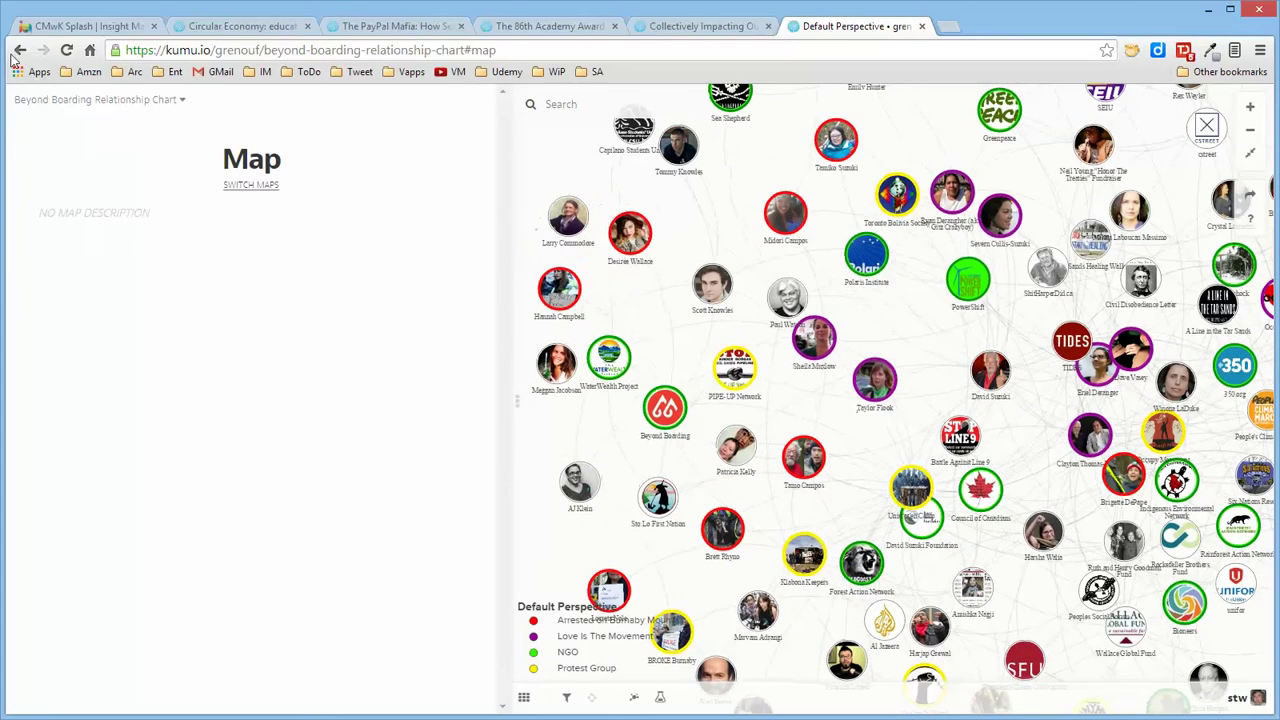
Step: Leave the Beyond Boarding Relationship Chart and return to the Explore page from the browsing history
{"action": "left_click", "coordinate": [660, 398]}
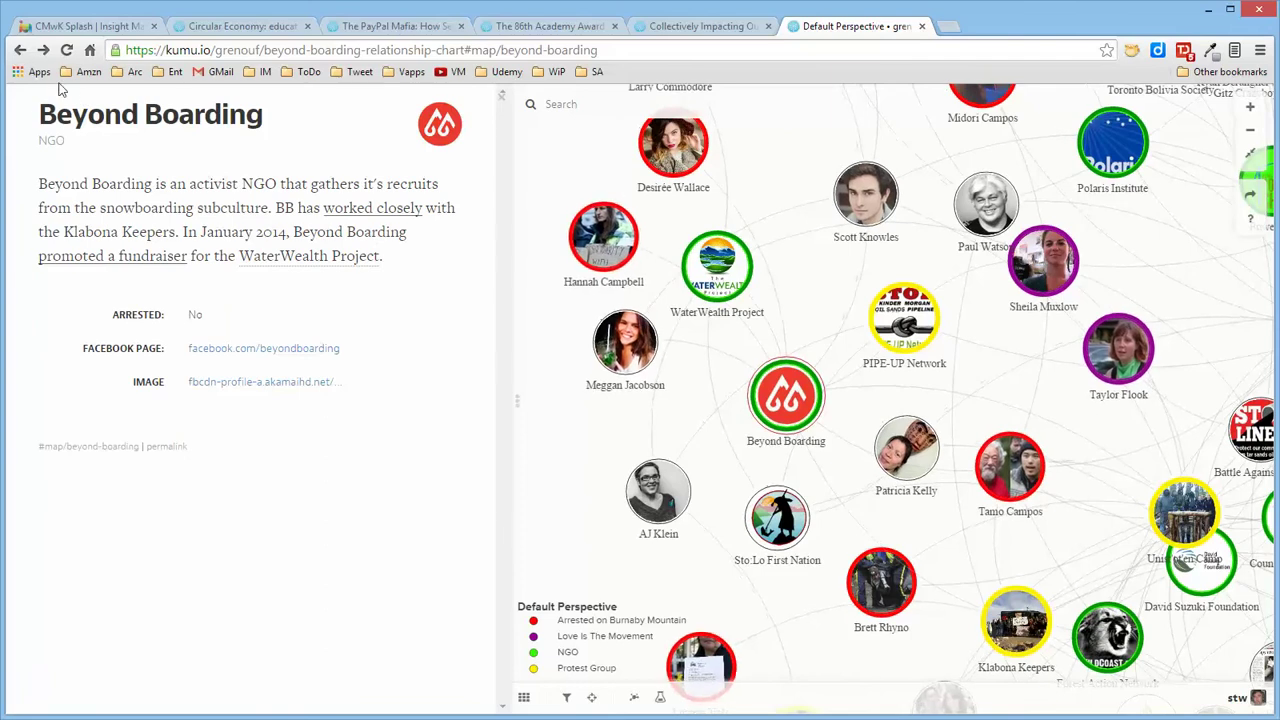
{"action": "left_click", "coordinate": [19, 51]}
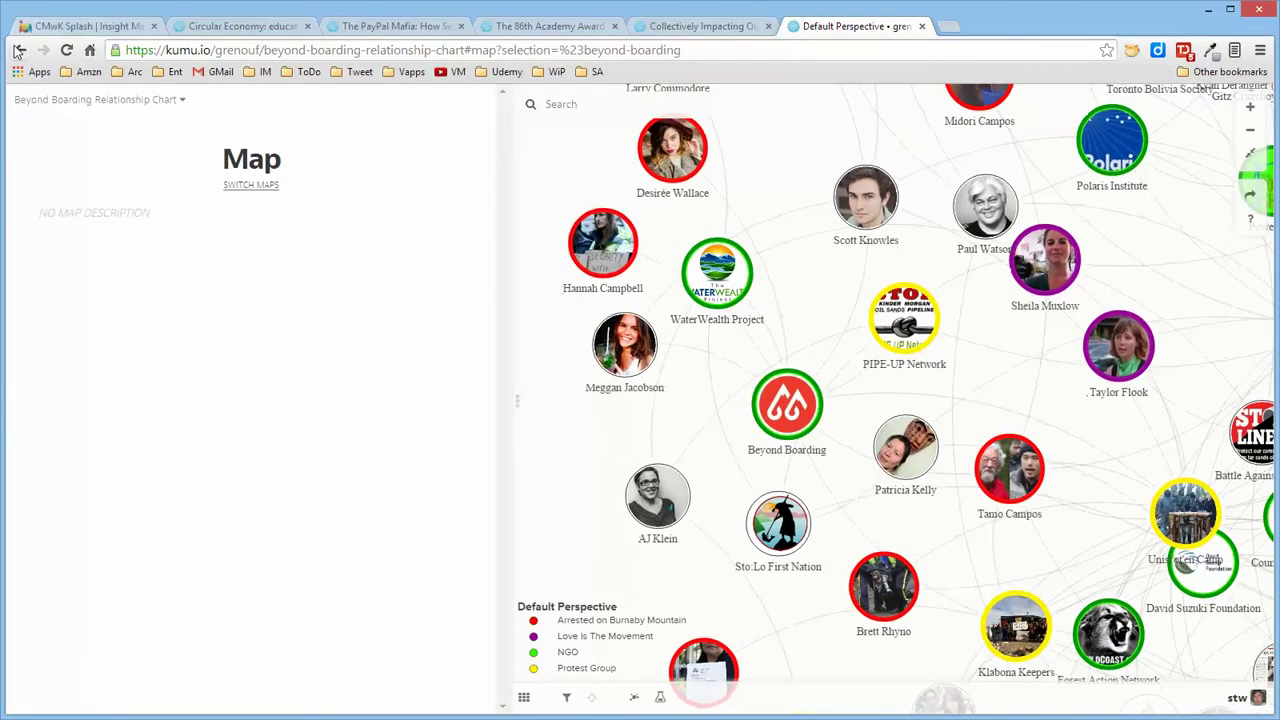
{"action": "left_click", "coordinate": [20, 51]}
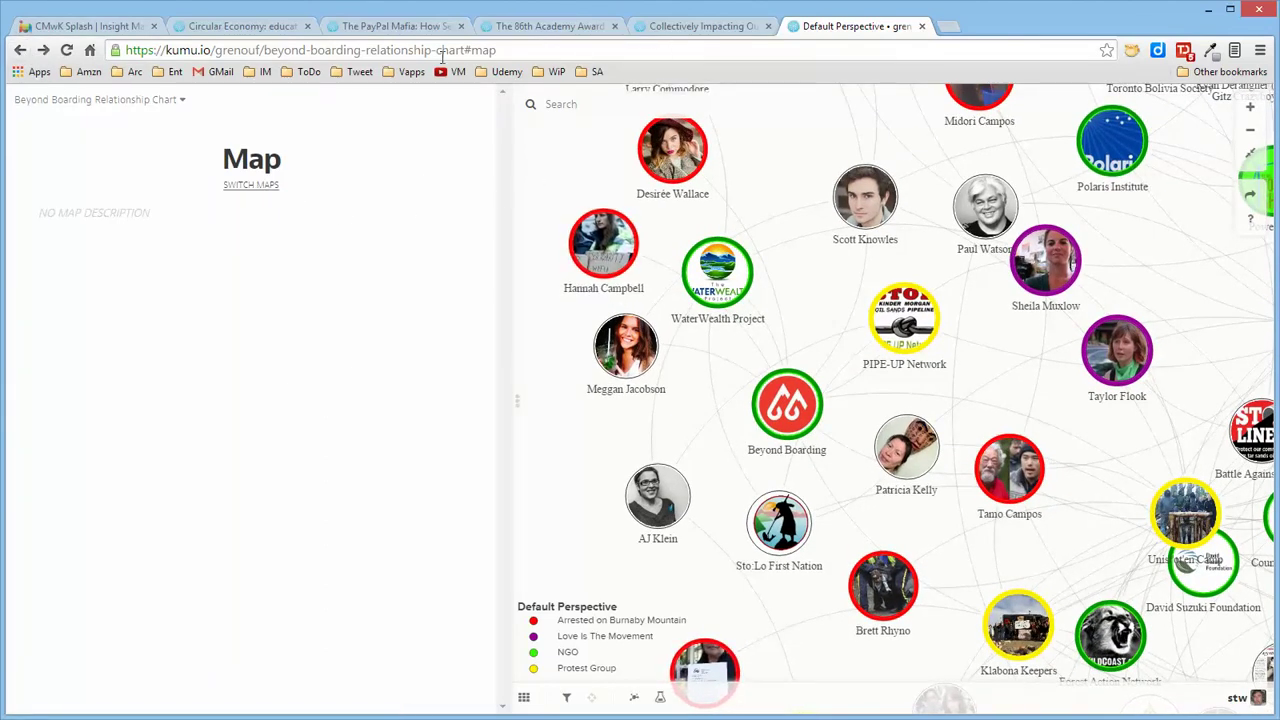
{"action": "right_click", "coordinate": [20, 52]}
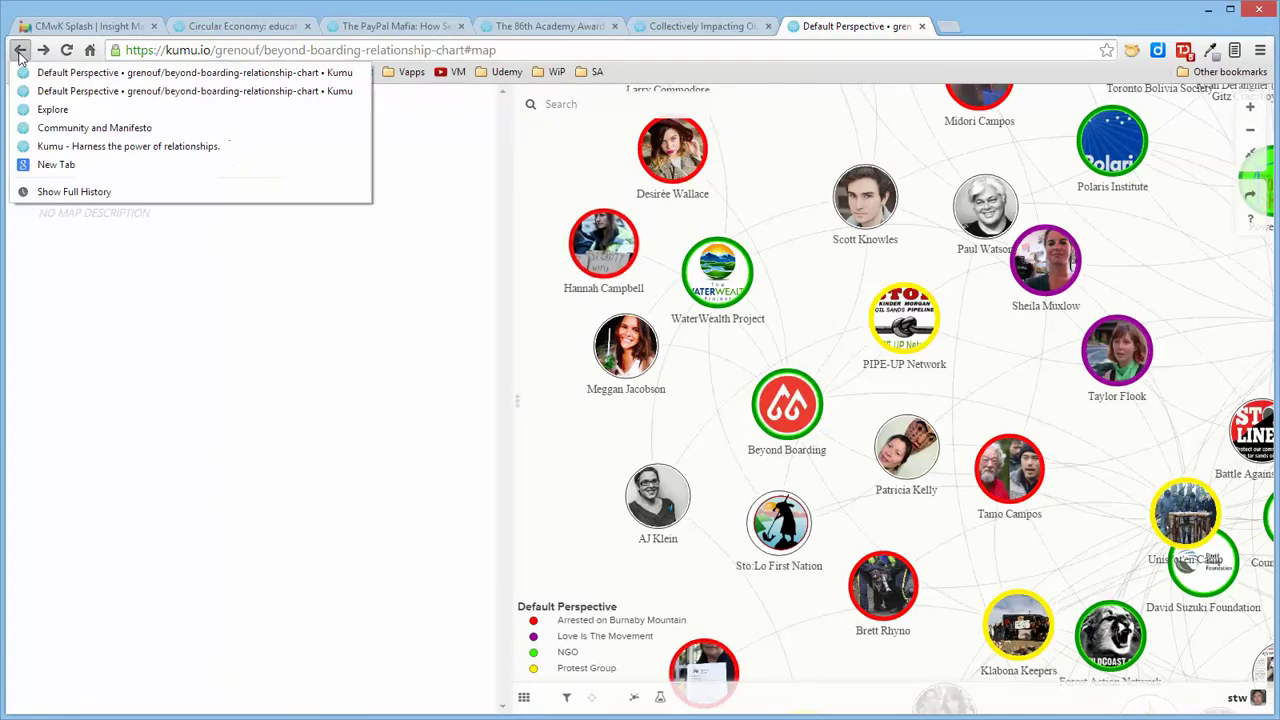
{"action": "left_click", "coordinate": [52, 110]}
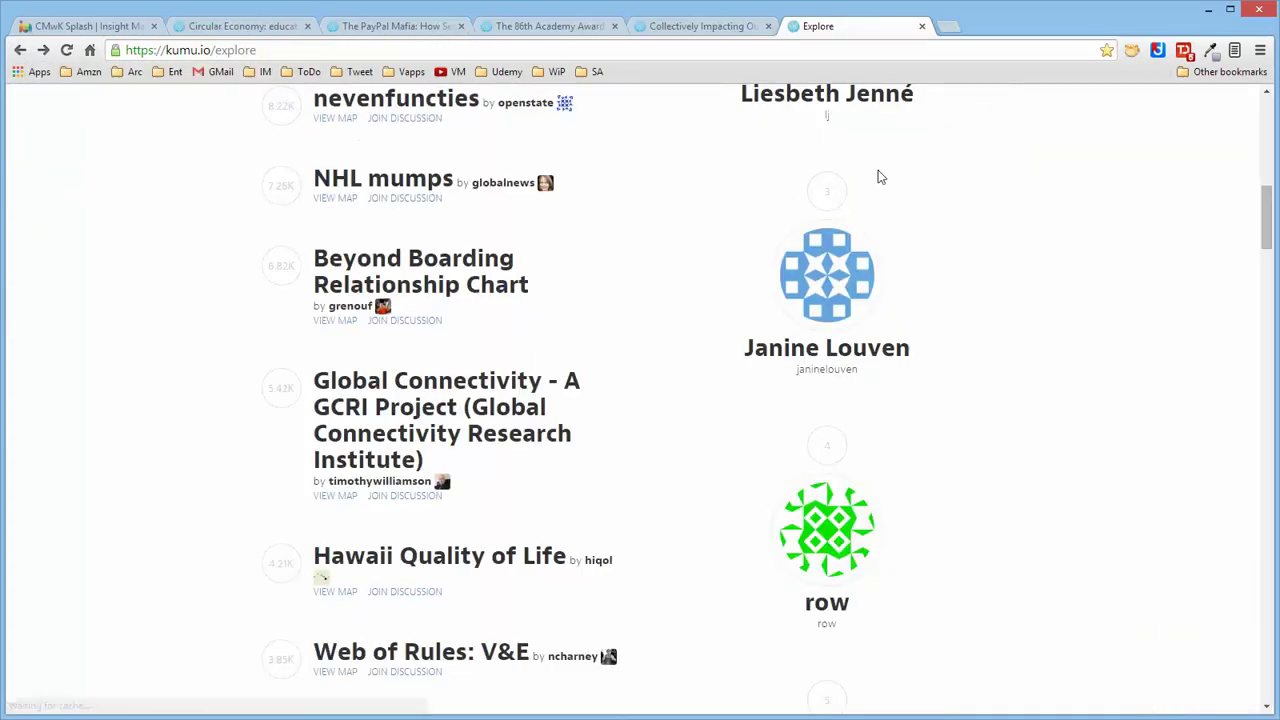
Step: Find the Welcome to the circular economy project among the most visited projects and open it in a separate browser tab
{"action": "scroll", "coordinate": [1078, 404], "scroll_direction": "down", "scroll_amount": 2}
{"action": "scroll", "coordinate": [1081, 404], "scroll_direction": "down", "scroll_amount": 2}
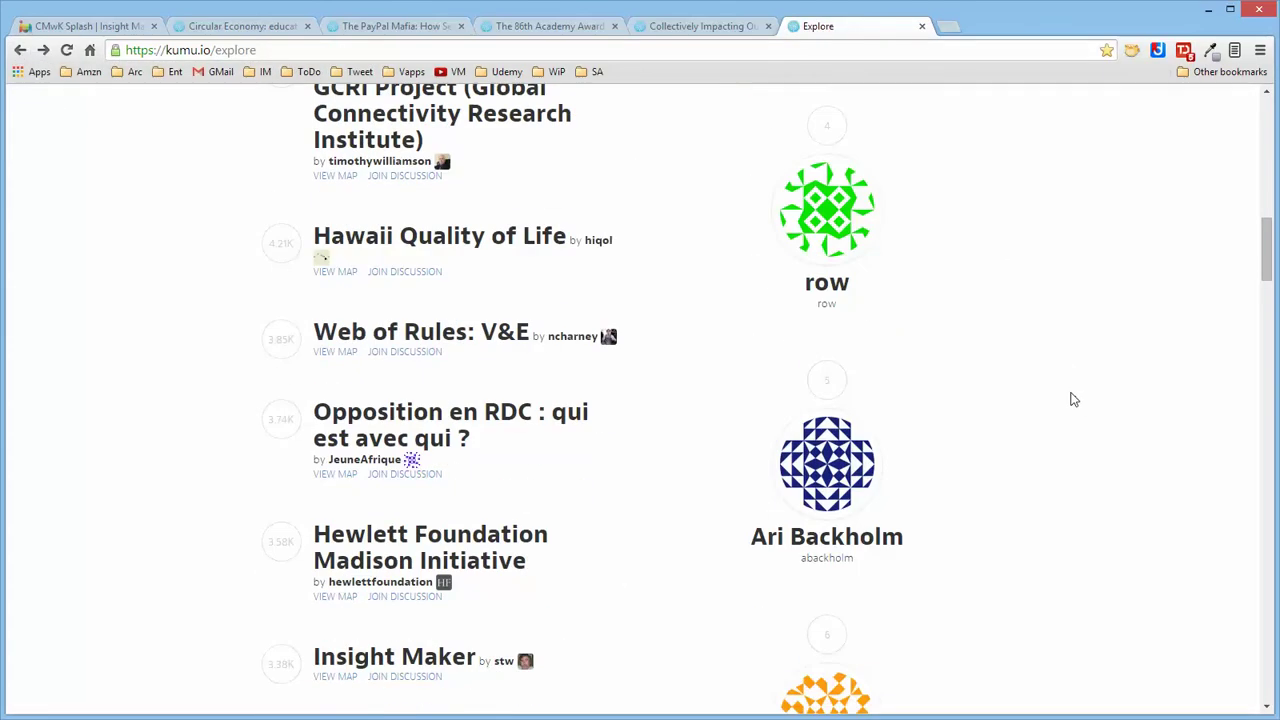
{"action": "scroll", "coordinate": [1062, 398], "scroll_direction": "down", "scroll_amount": 4}
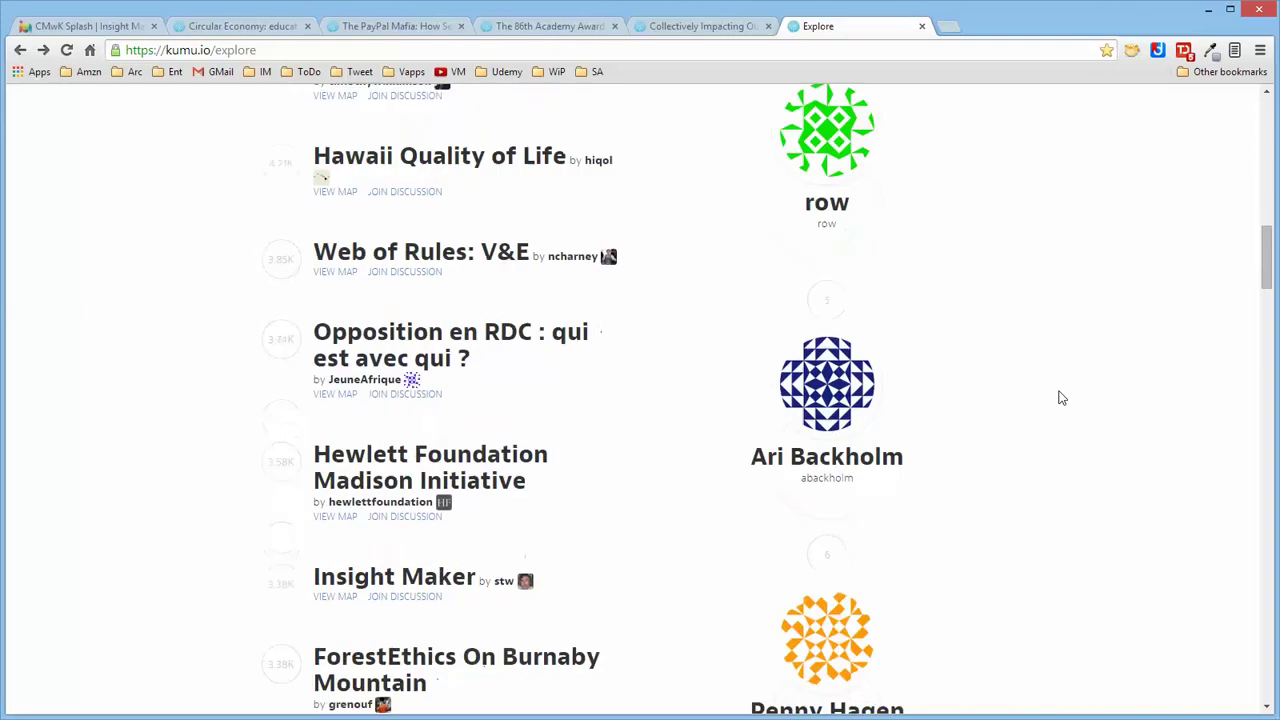
{"action": "scroll", "coordinate": [1062, 398], "scroll_direction": "down", "scroll_amount": 1}
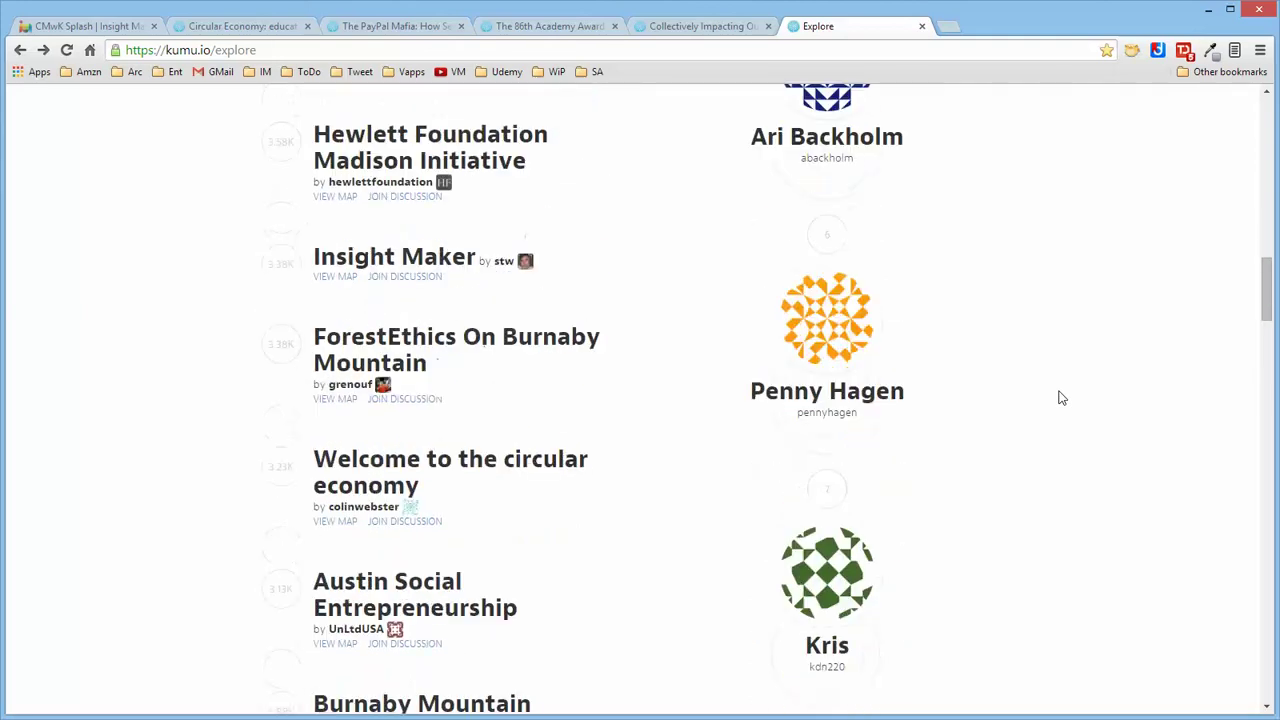
{"action": "scroll", "coordinate": [1062, 398], "scroll_direction": "down", "scroll_amount": 1}
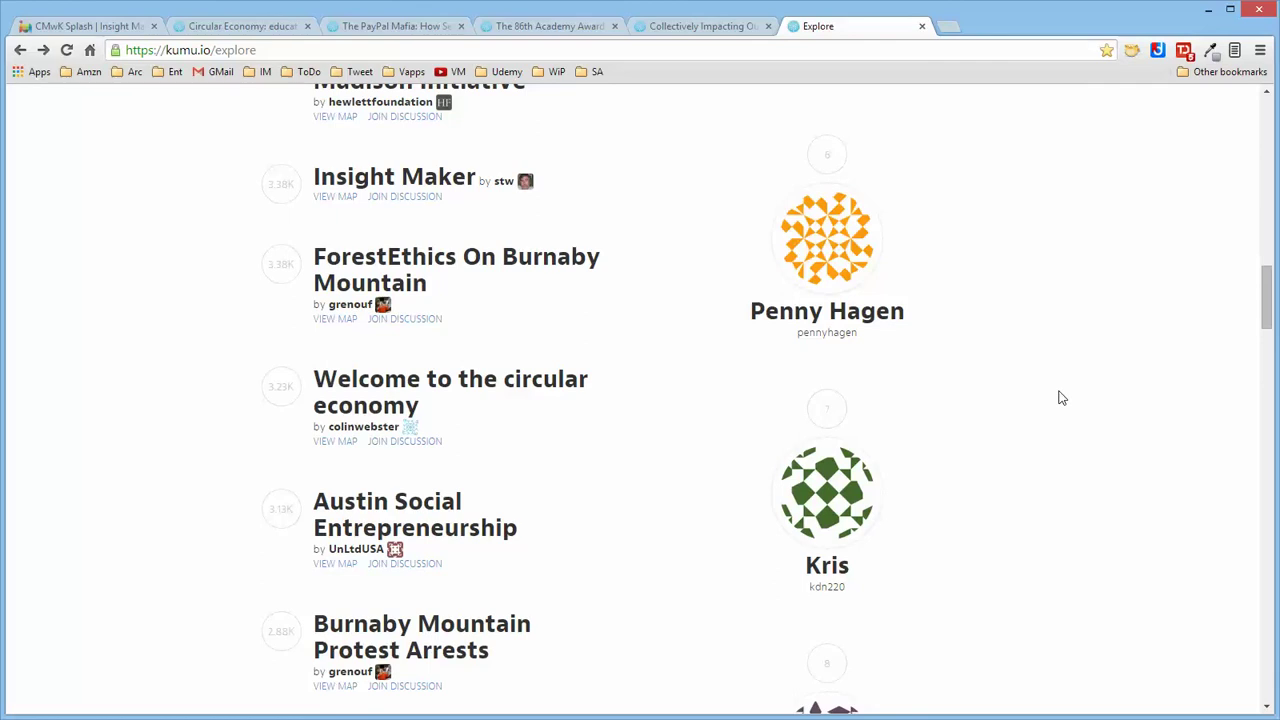
{"action": "right_click", "coordinate": [393, 382]}
{"action": "left_click", "coordinate": [437, 394]}
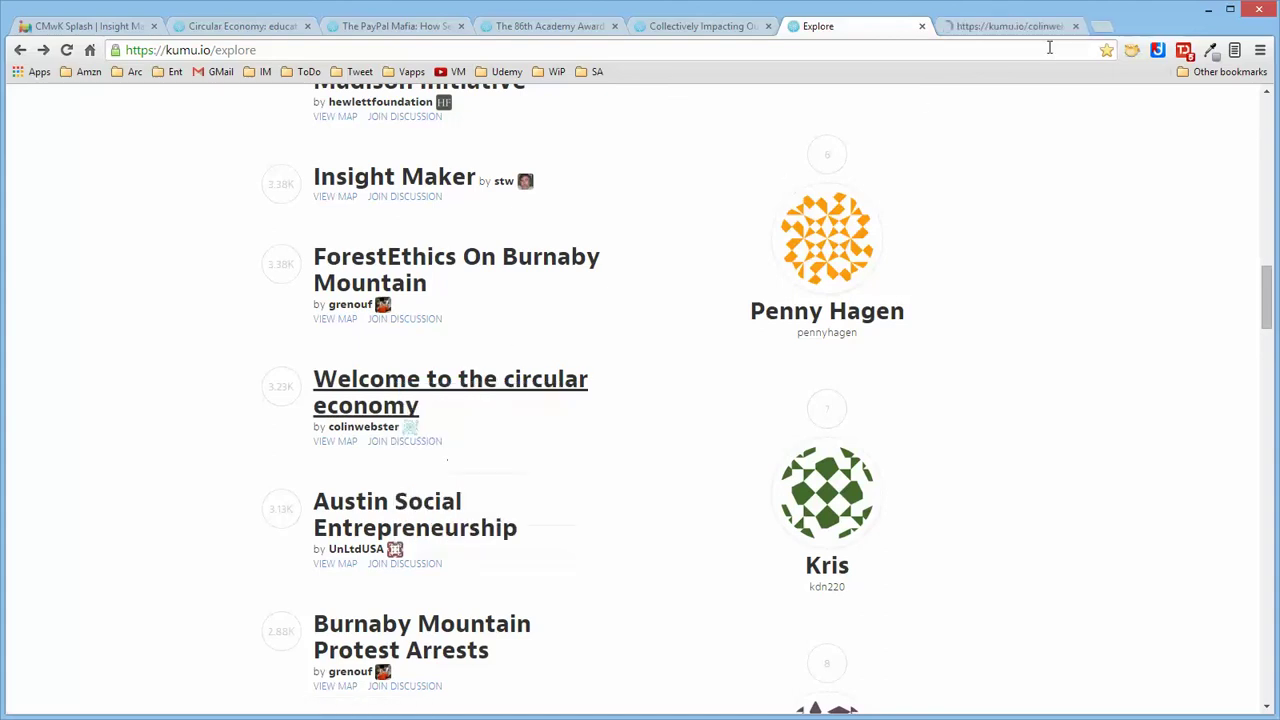
{"action": "left_click", "coordinate": [985, 27]}
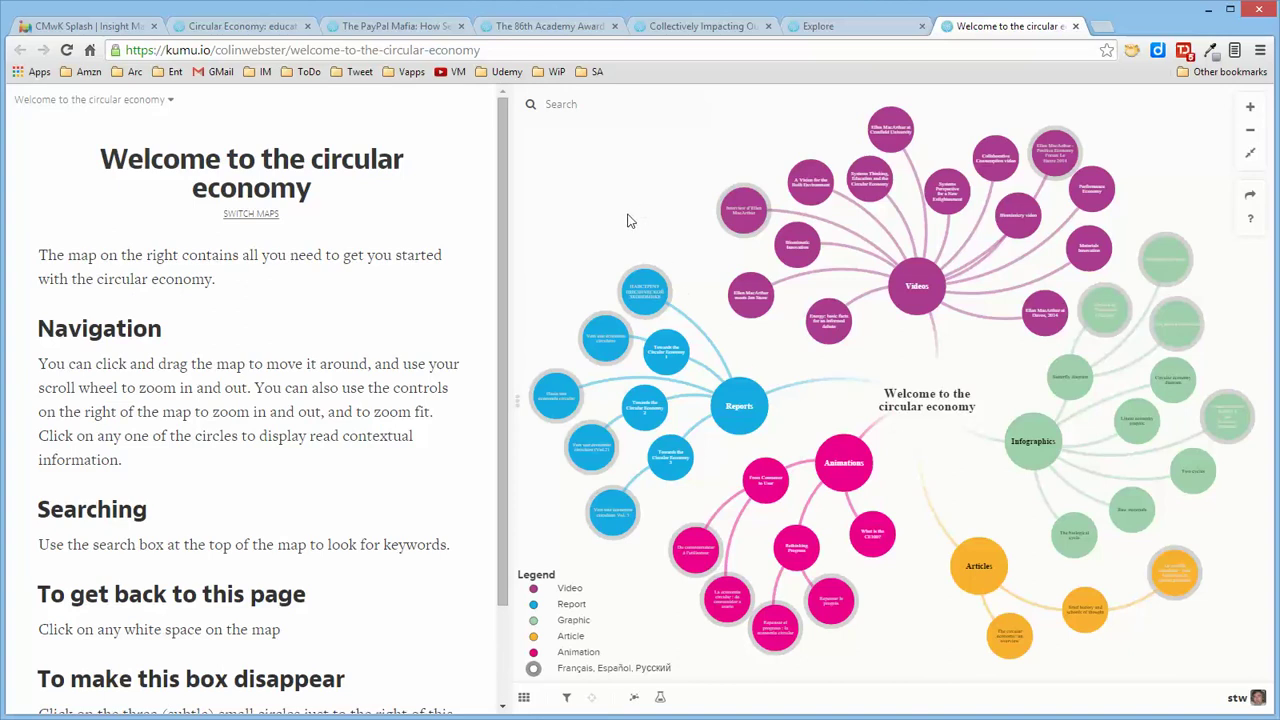
Step: Examine the Videos, Systems Perspective for a New Enlightenment, Linear economy graphic and Articles profiles plus one linked article, and return to the map overview
{"action": "left_click", "coordinate": [930, 296]}
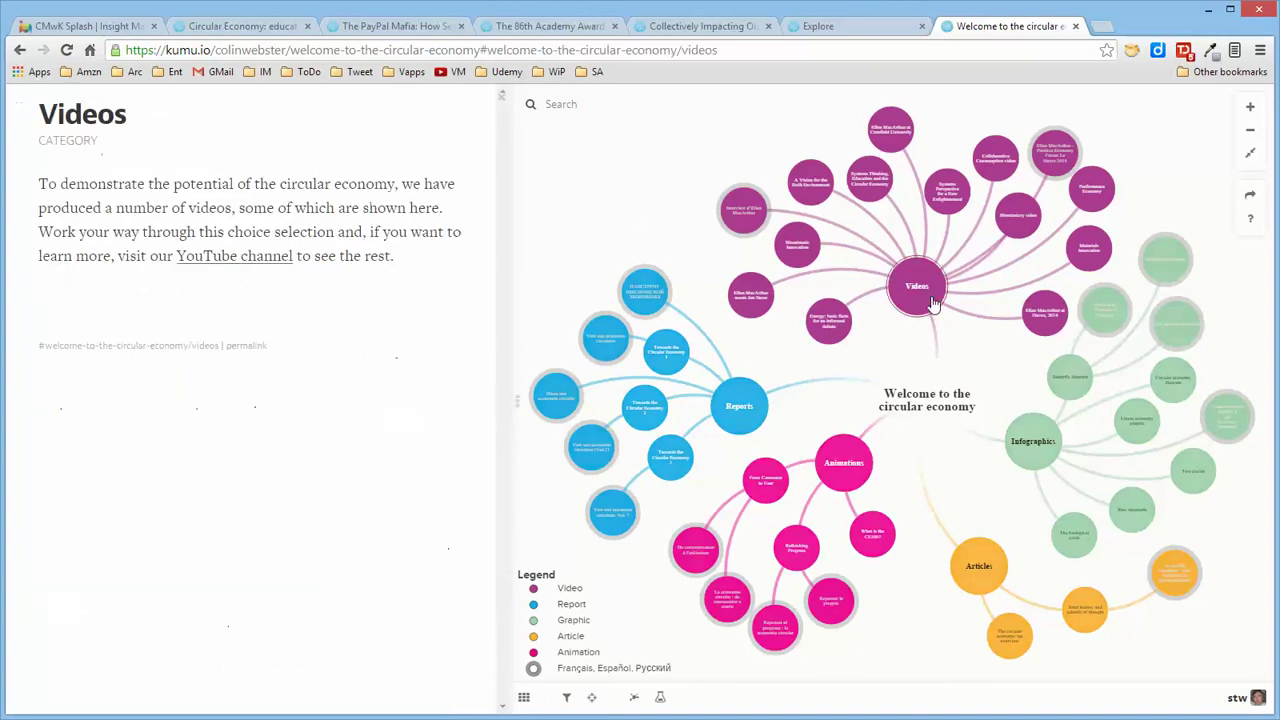
{"action": "left_click", "coordinate": [957, 192]}
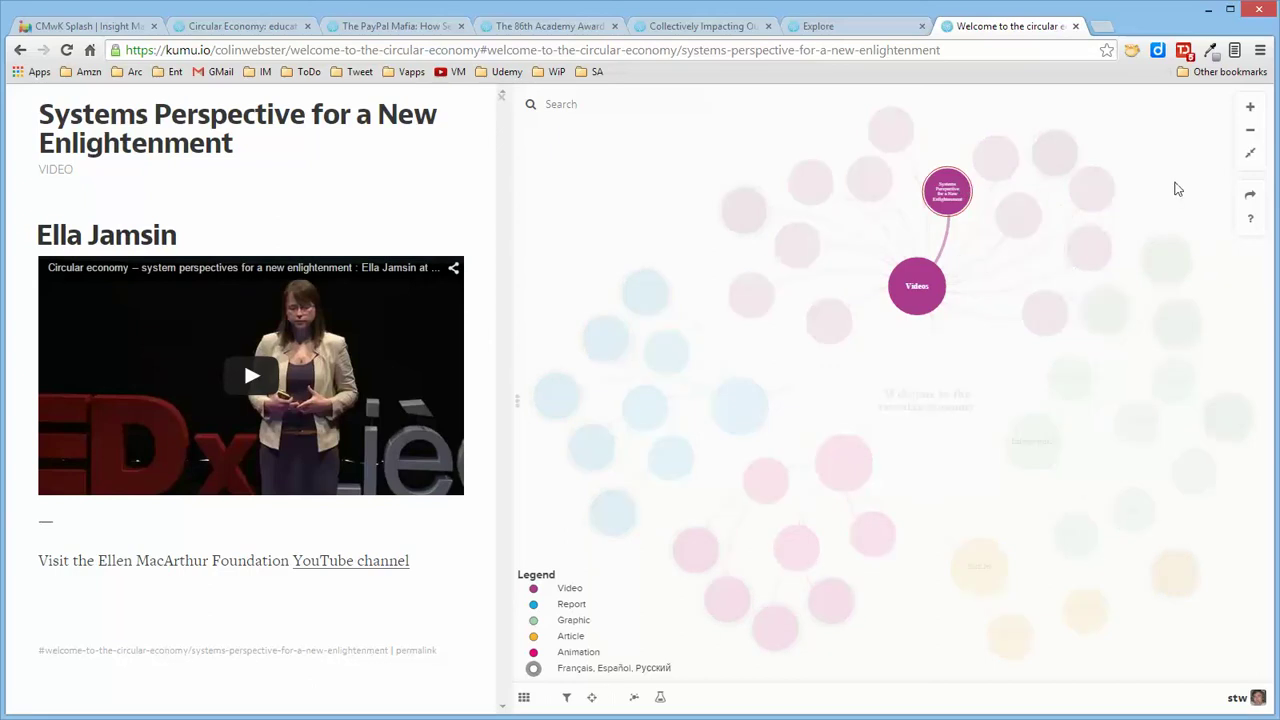
{"action": "left_click", "coordinate": [1177, 189]}
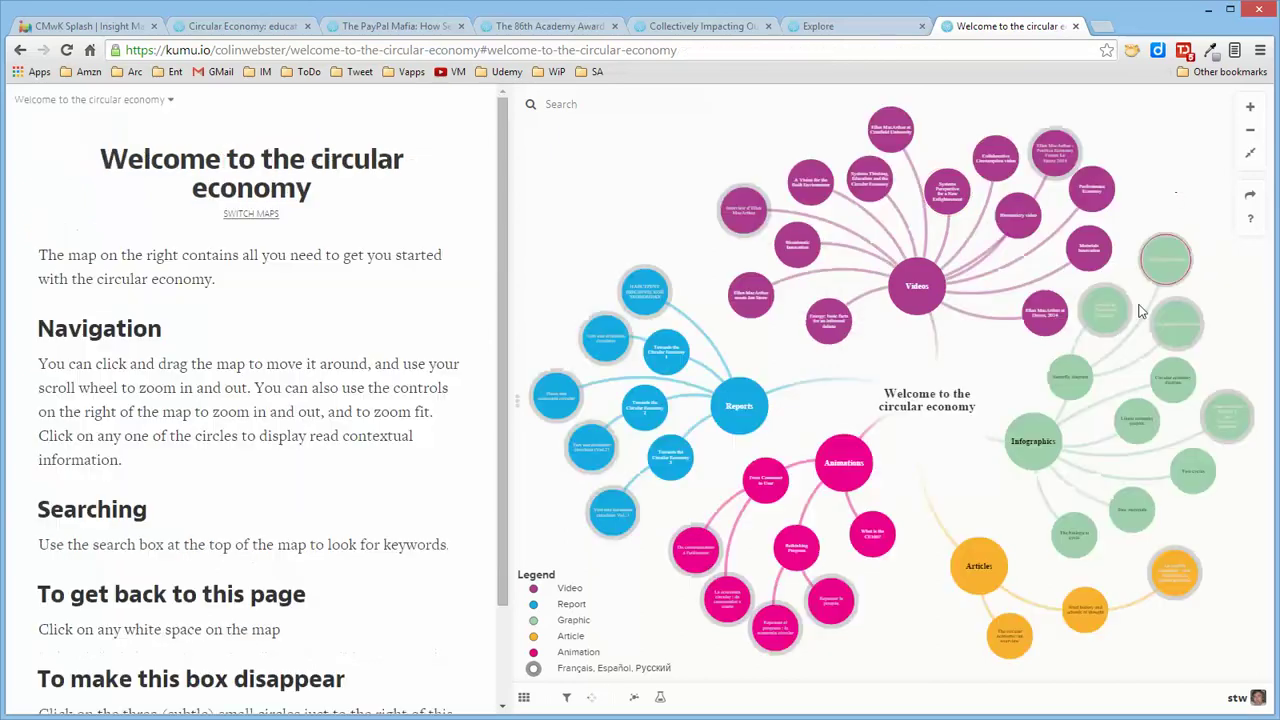
{"action": "left_click", "coordinate": [1122, 427]}
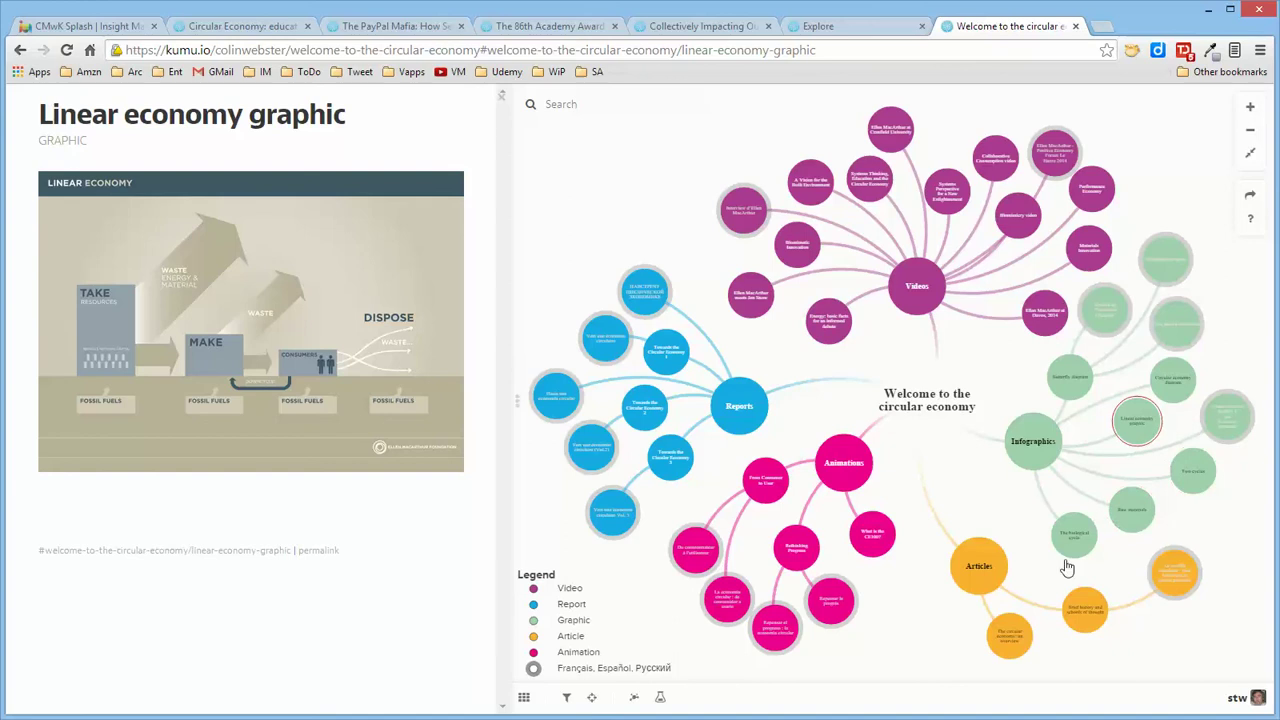
{"action": "left_click", "coordinate": [997, 578]}
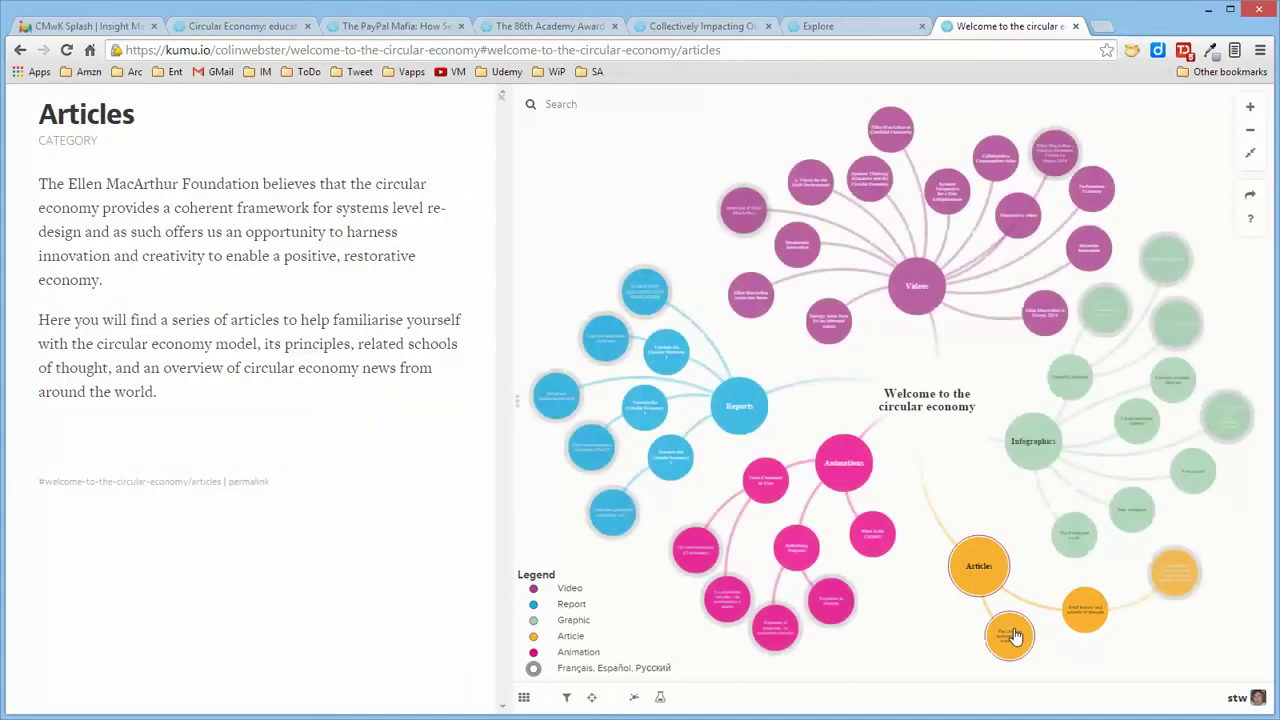
{"action": "left_click", "coordinate": [1009, 634]}
{"action": "left_click", "coordinate": [643, 177]}
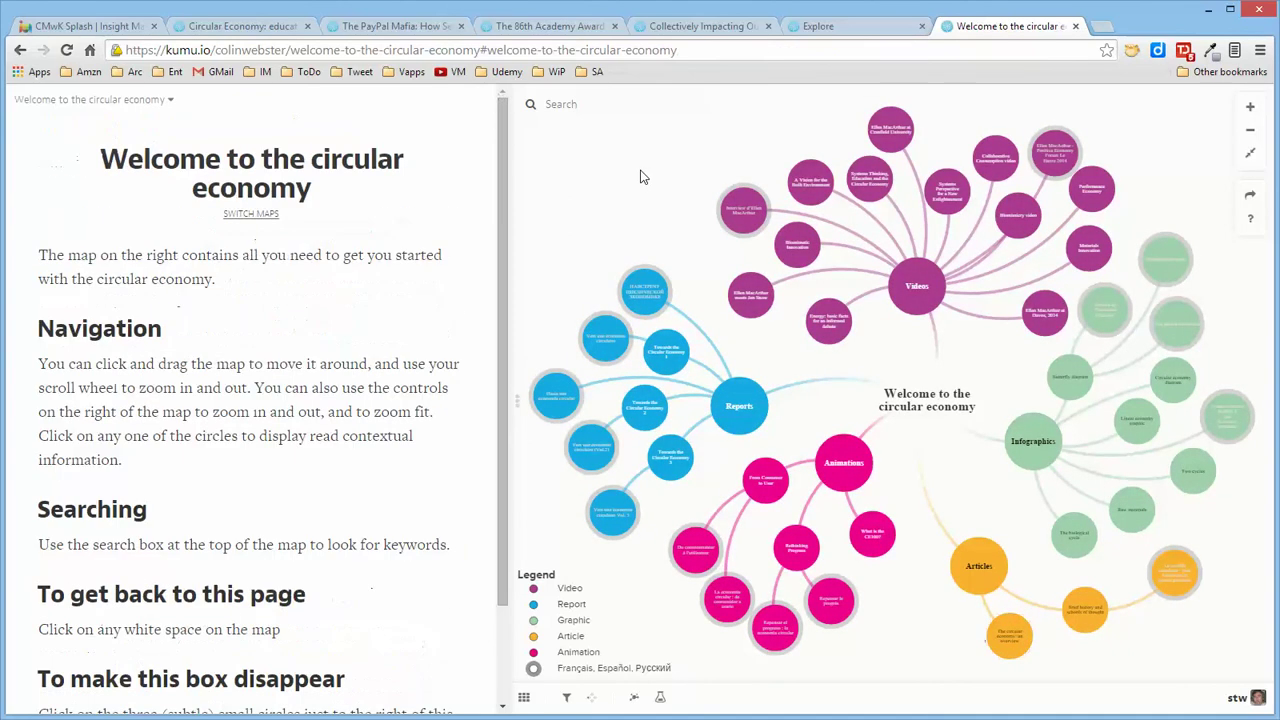